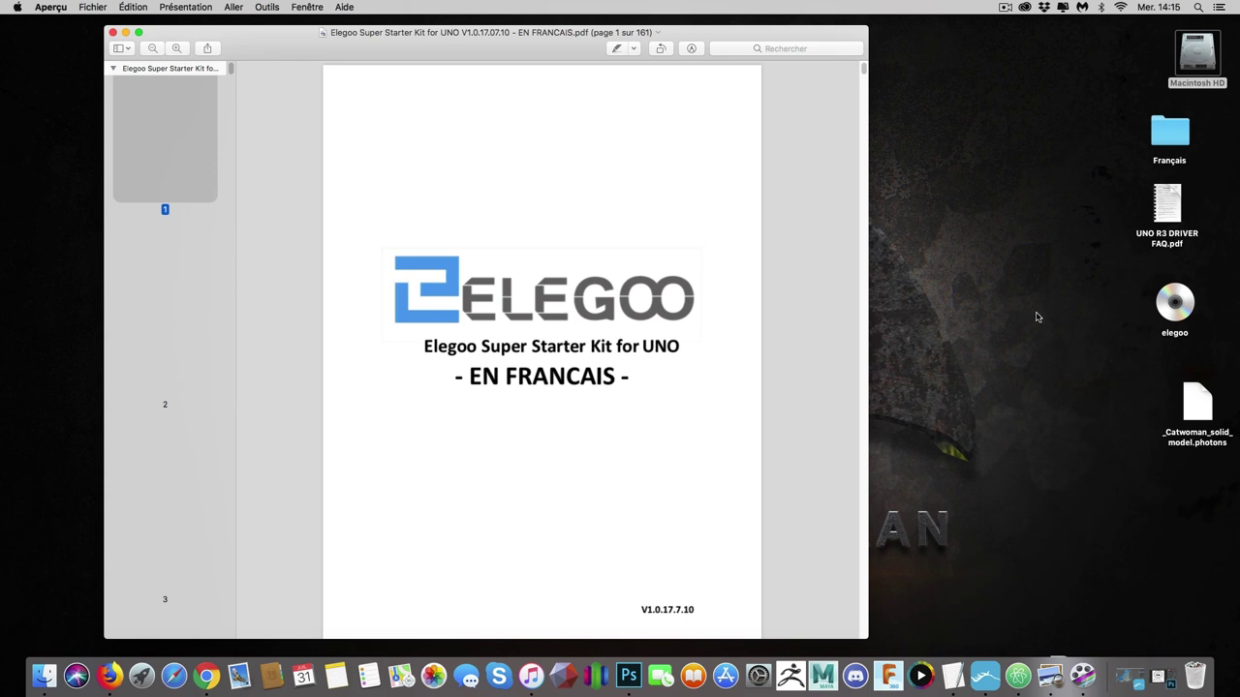
Inspect the contents of the elegoo disc, pointing out its Français folder, and close the disc window.
{"action": "double_click", "coordinate": [1177, 304]}
{"action": "left_click_drag", "start_coordinate": [773, 117], "coordinate": [1040, 257]}
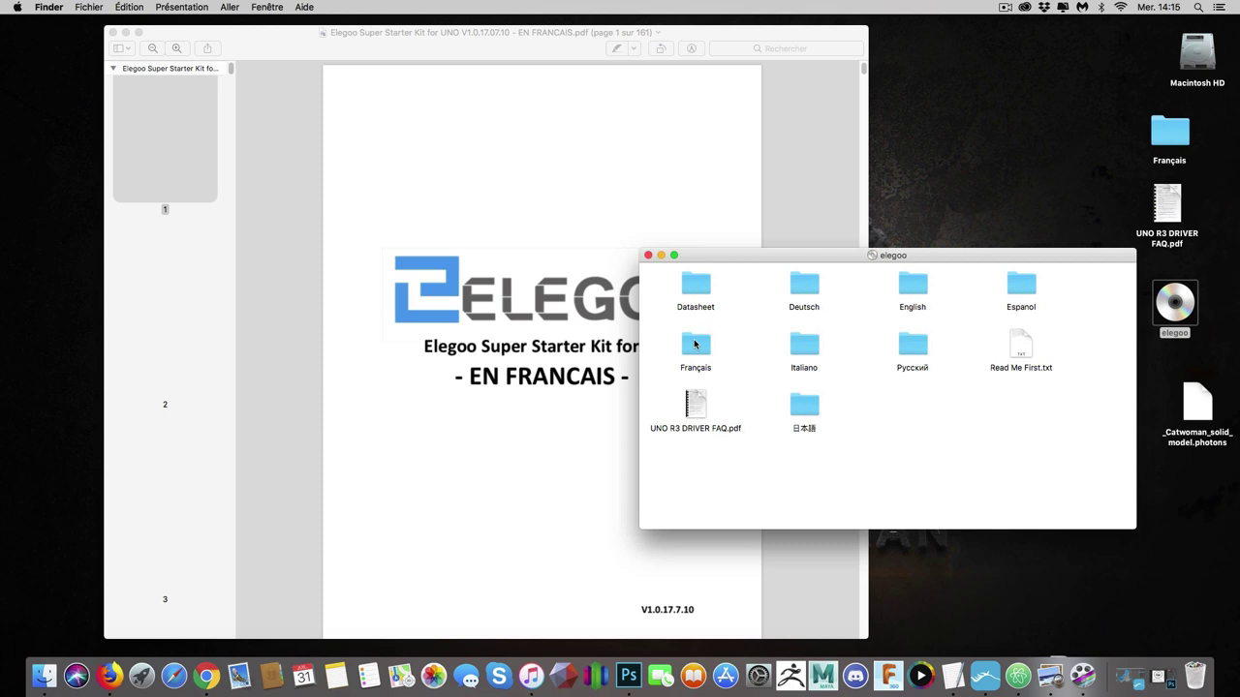
{"action": "left_click", "coordinate": [695, 344]}
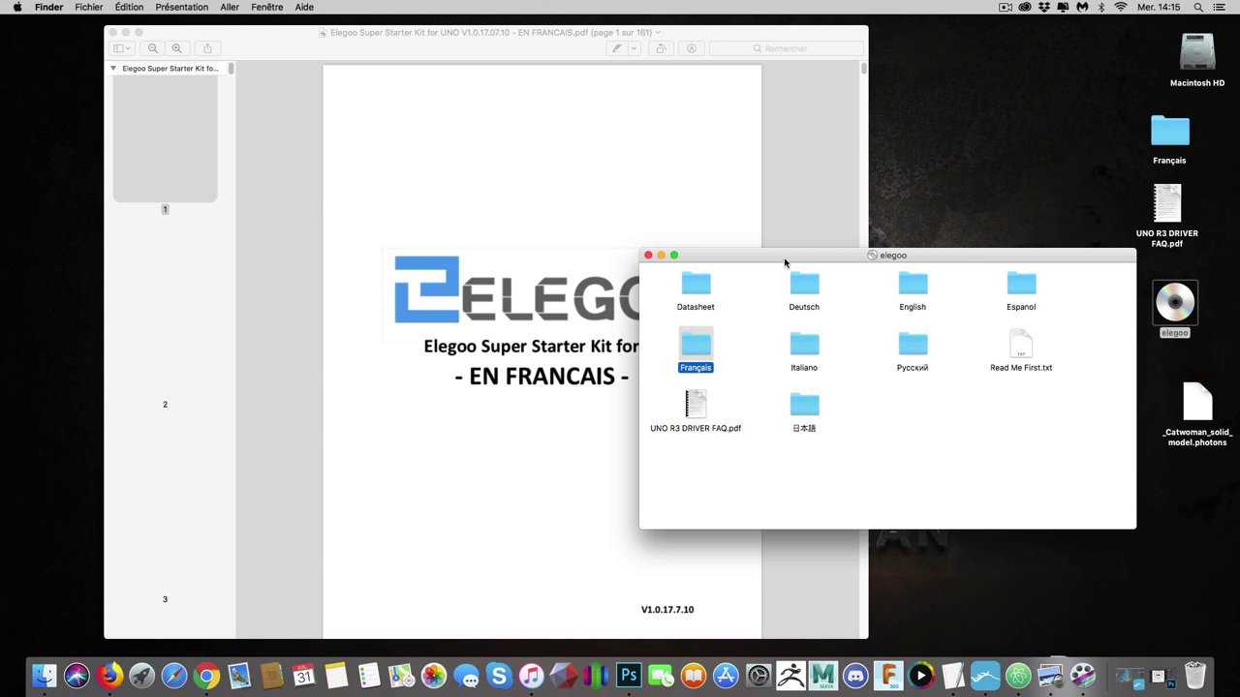
{"action": "left_click", "coordinate": [647, 258]}
Read the opening pages of the French Elegoo Super Starter Kit PDF, covering the Préface, Ce tutoriel and Service consommateur sections.
{"action": "scroll", "coordinate": [532, 397], "scroll_direction": "down", "scroll_amount": 2}
{"action": "left_click", "coordinate": [803, 320]}
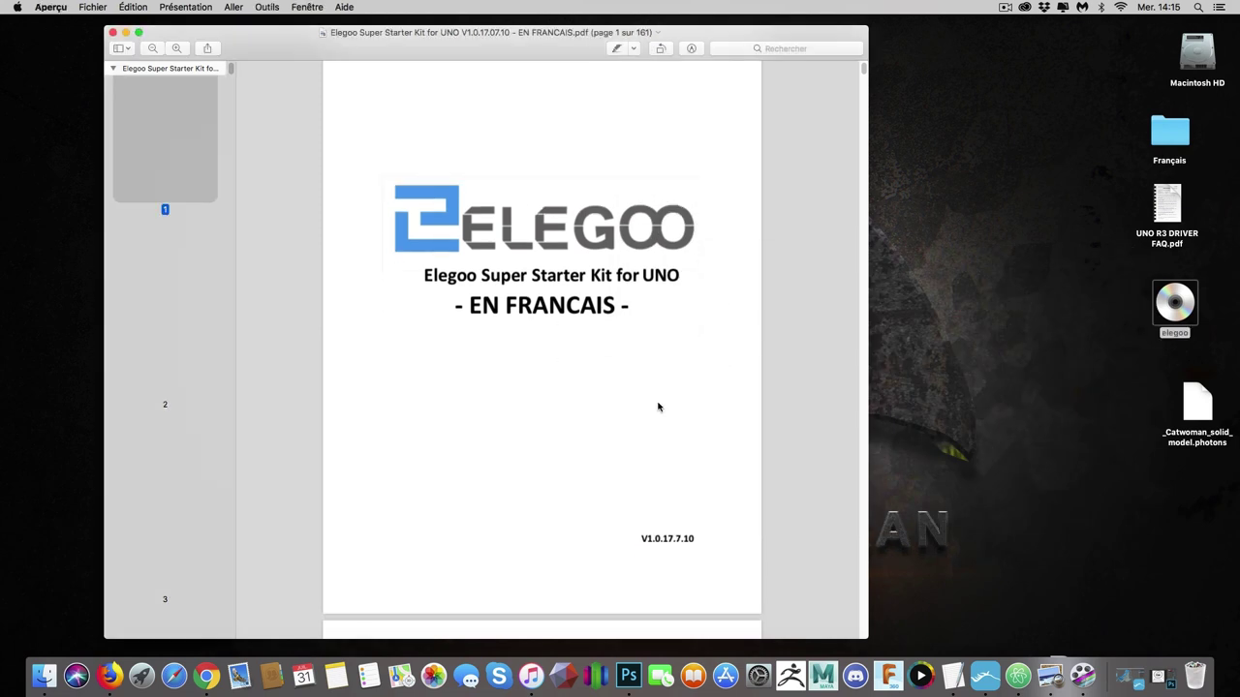
{"action": "scroll", "coordinate": [656, 406], "scroll_direction": "down", "scroll_amount": 3}
{"action": "scroll", "coordinate": [570, 346], "scroll_direction": "down", "scroll_amount": 6}
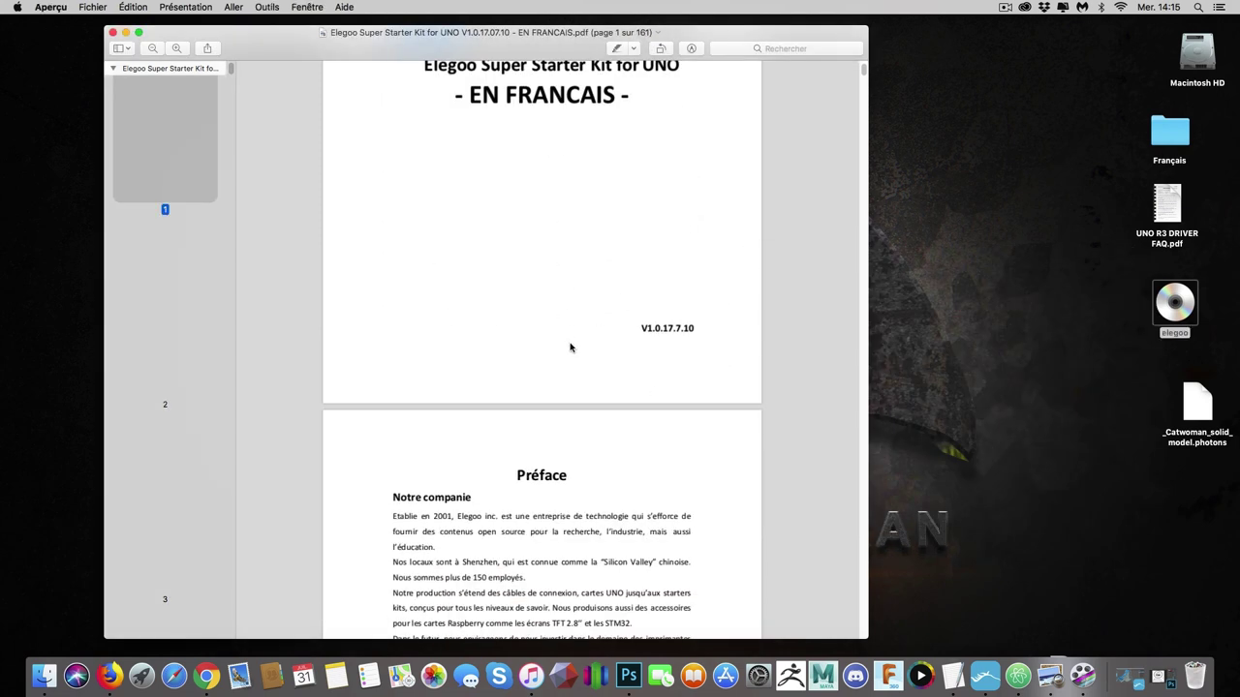
{"action": "scroll", "coordinate": [571, 345], "scroll_direction": "down", "scroll_amount": 4}
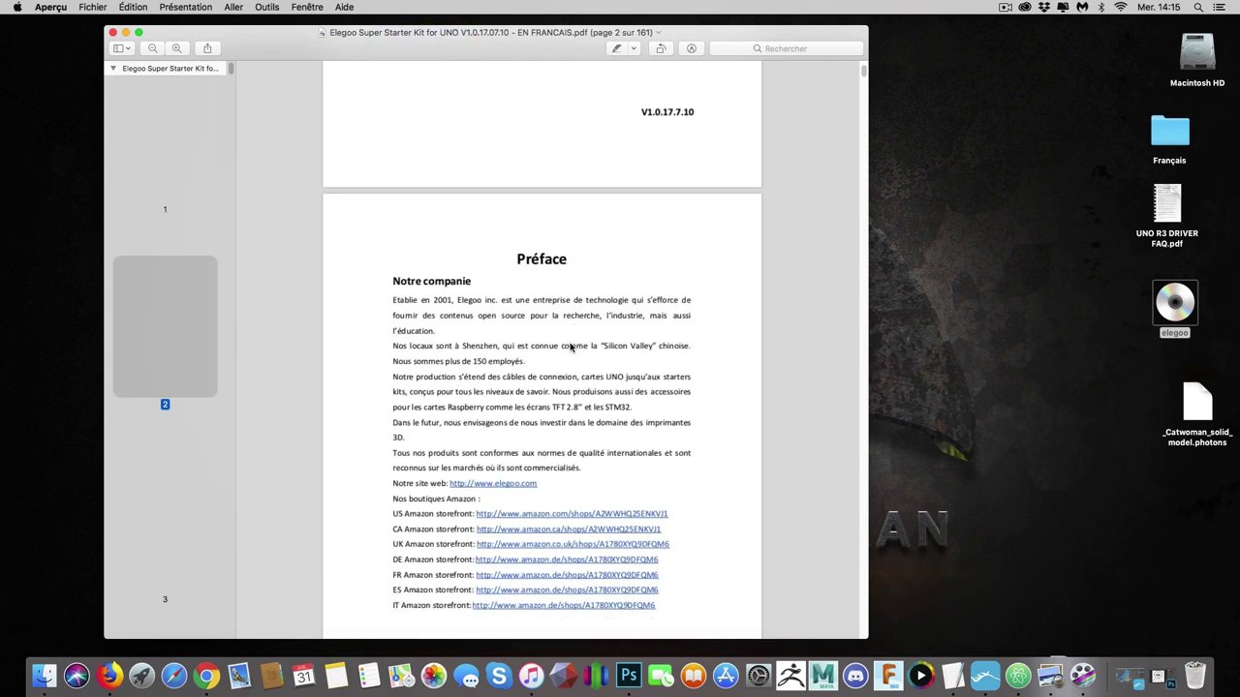
{"action": "scroll", "coordinate": [610, 392], "scroll_direction": "down", "scroll_amount": 2}
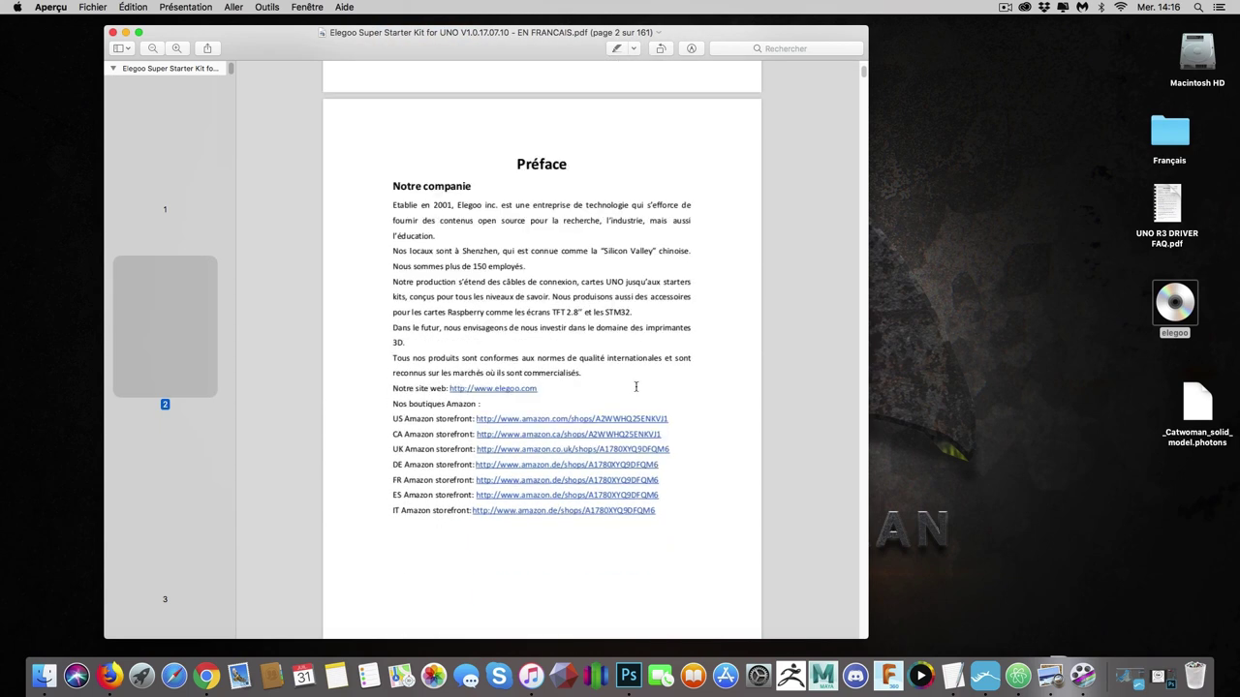
{"action": "scroll", "coordinate": [527, 320], "scroll_direction": "down", "scroll_amount": 10}
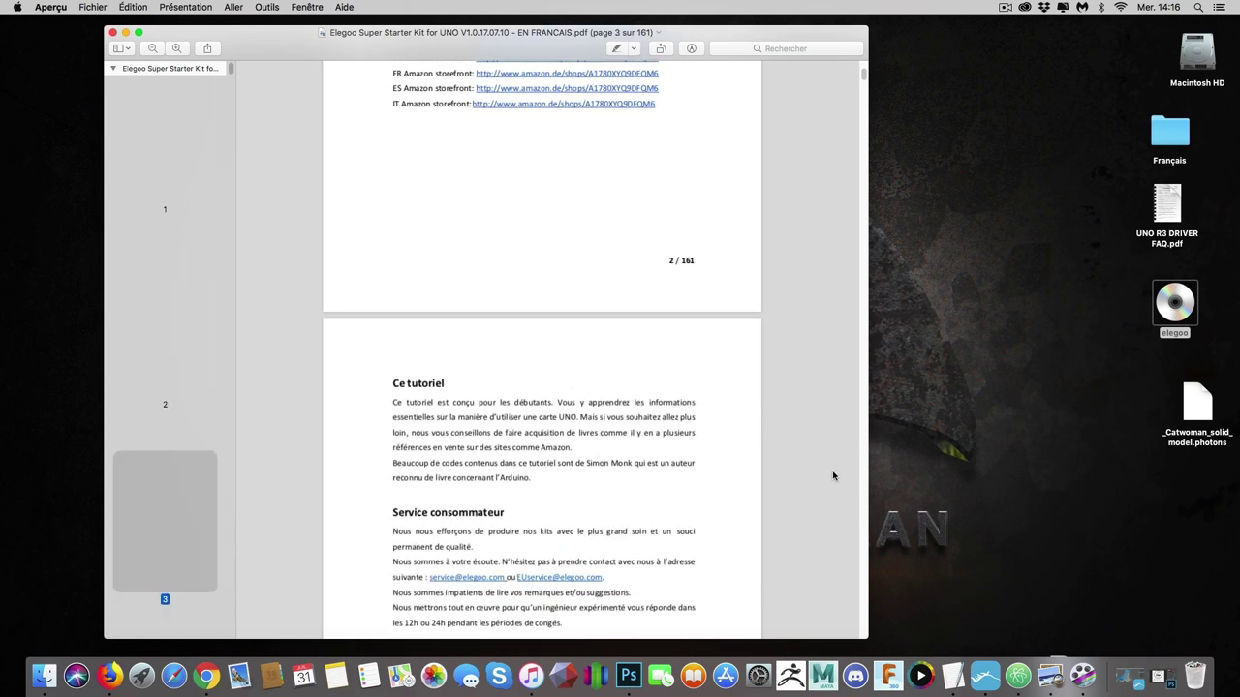
{"action": "scroll", "coordinate": [833, 476], "scroll_direction": "down", "scroll_amount": 2}
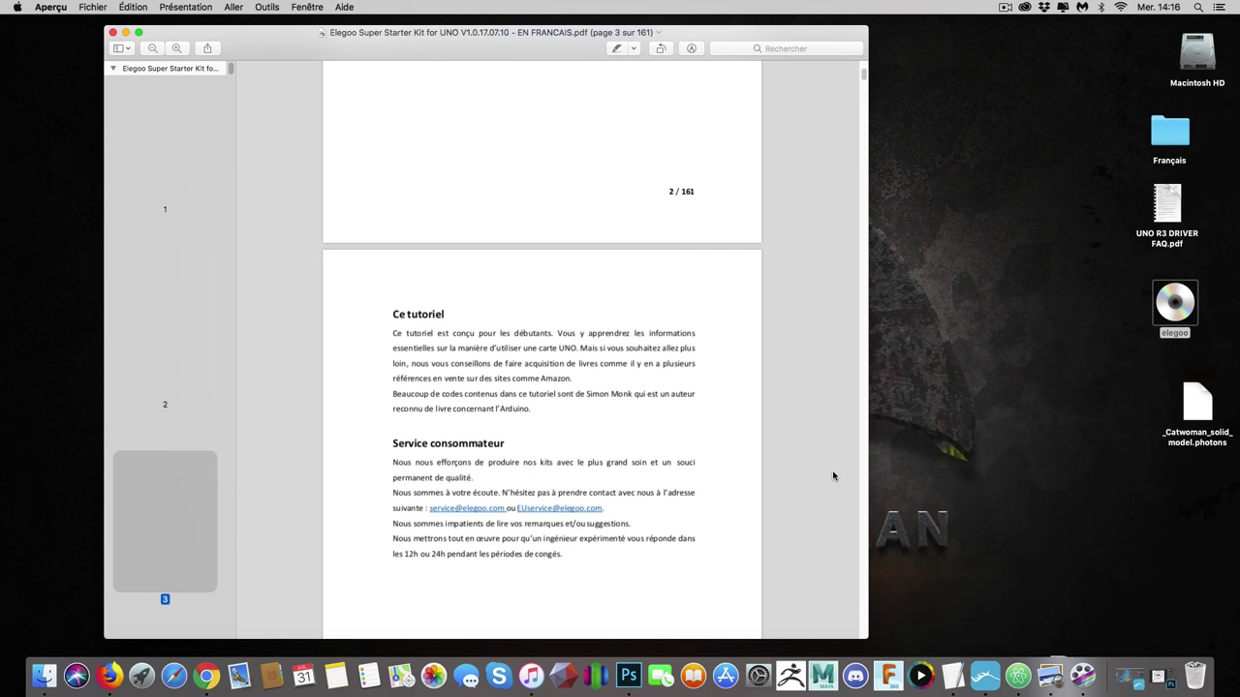
Review the illustrated packing list of kit components on pages 4 to 7 of the PDF.
{"action": "scroll", "coordinate": [832, 475], "scroll_direction": "down", "scroll_amount": 5}
{"action": "scroll", "coordinate": [833, 475], "scroll_direction": "down", "scroll_amount": 10}
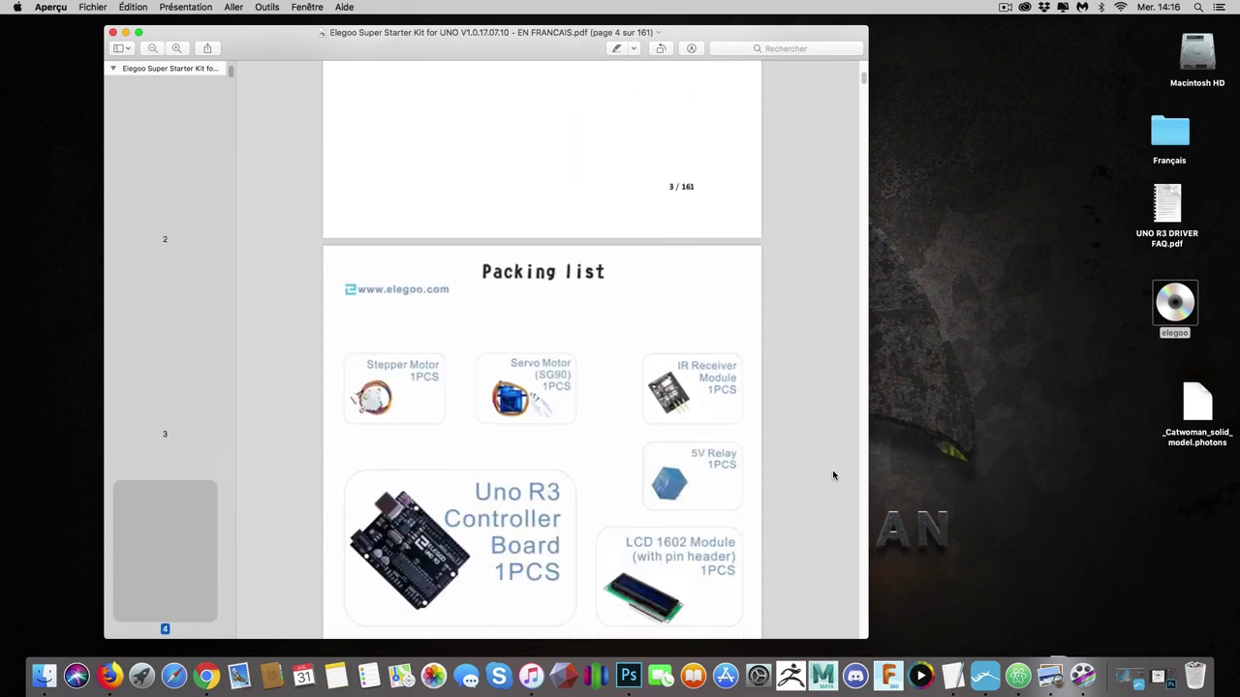
{"action": "scroll", "coordinate": [833, 470], "scroll_direction": "down", "scroll_amount": 2}
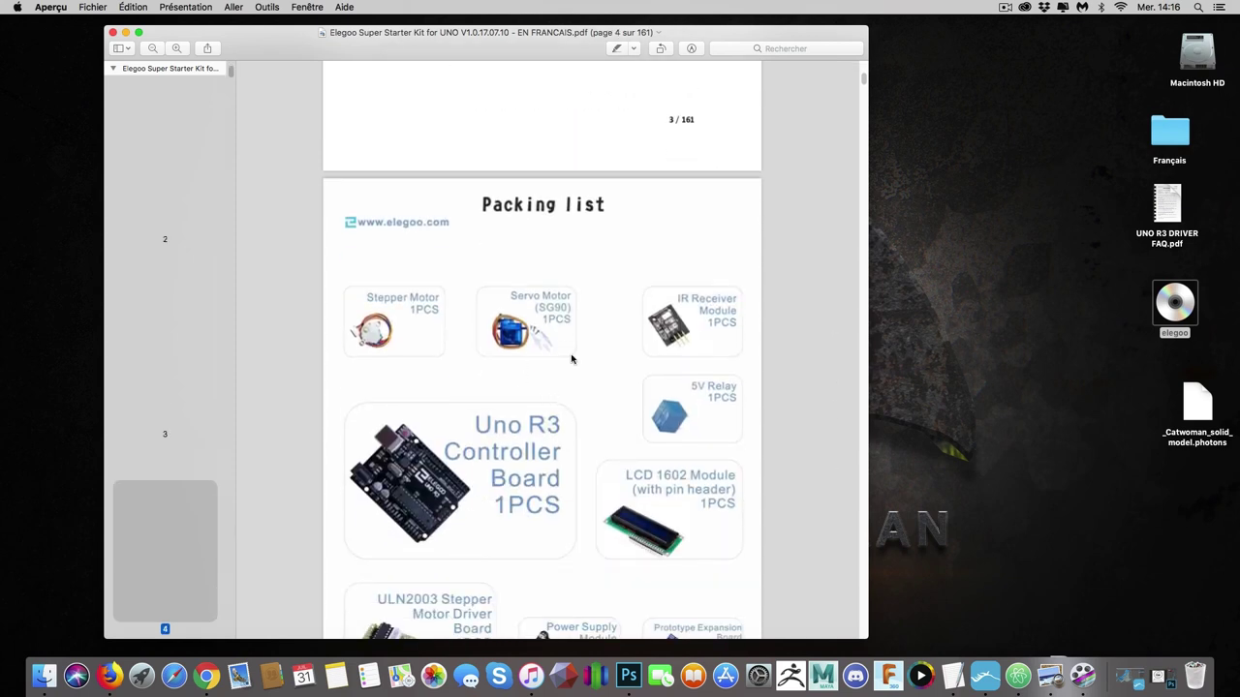
{"action": "scroll", "coordinate": [796, 388], "scroll_direction": "down", "scroll_amount": 2}
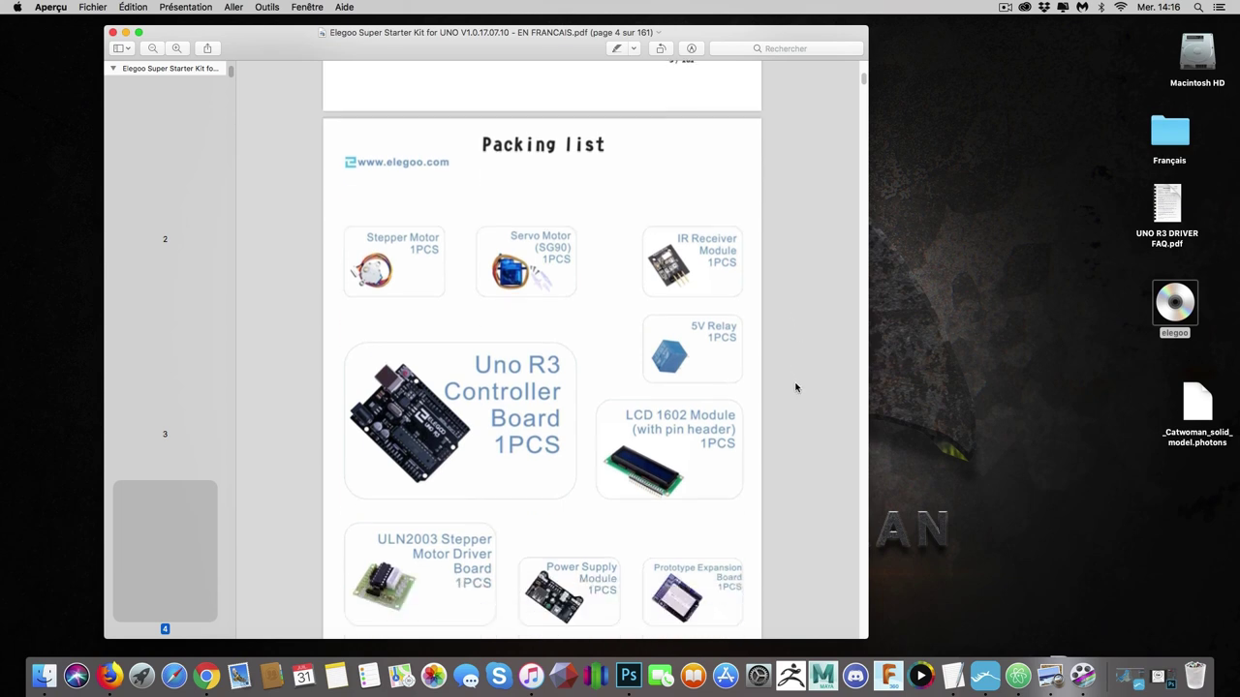
{"action": "scroll", "coordinate": [796, 387], "scroll_direction": "down", "scroll_amount": 9}
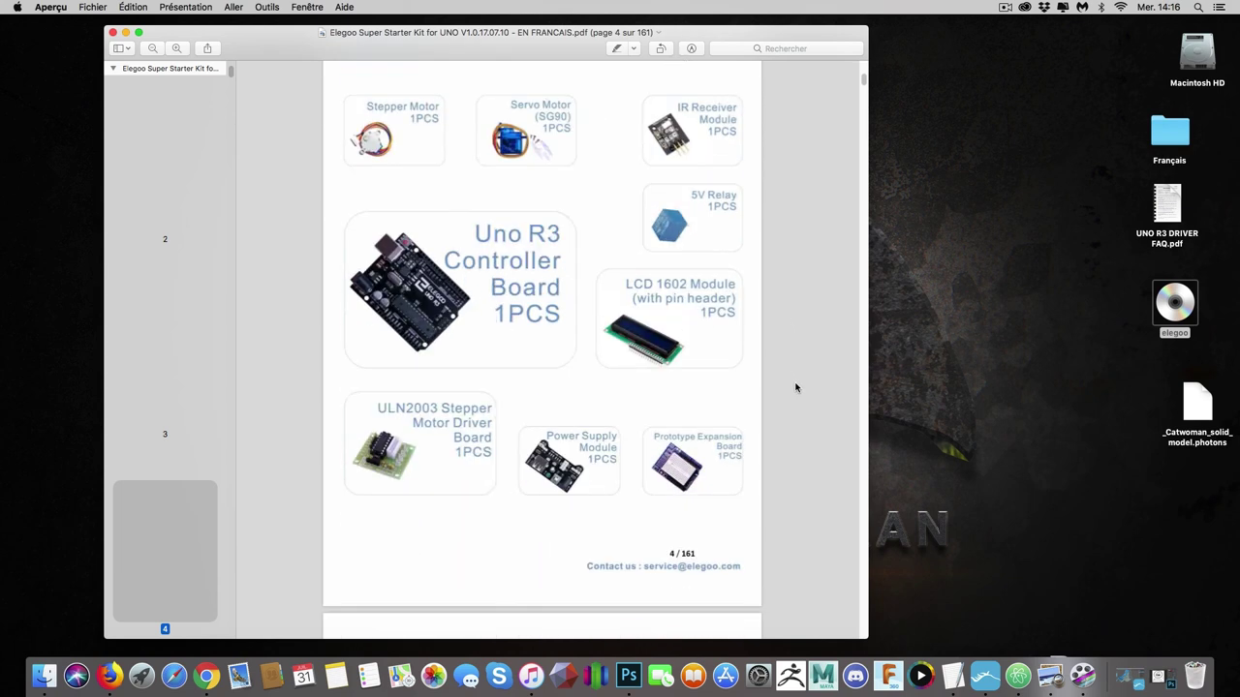
{"action": "scroll", "coordinate": [795, 387], "scroll_direction": "down", "scroll_amount": 8}
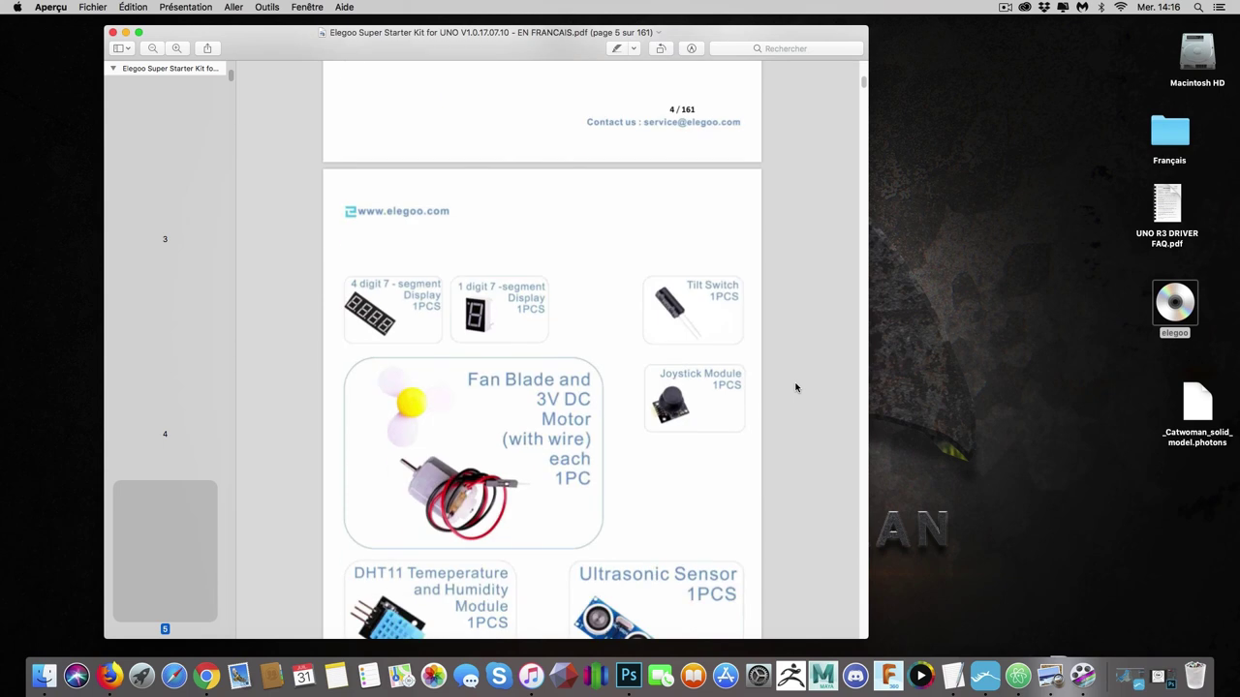
{"action": "scroll", "coordinate": [797, 387], "scroll_direction": "down", "scroll_amount": 13}
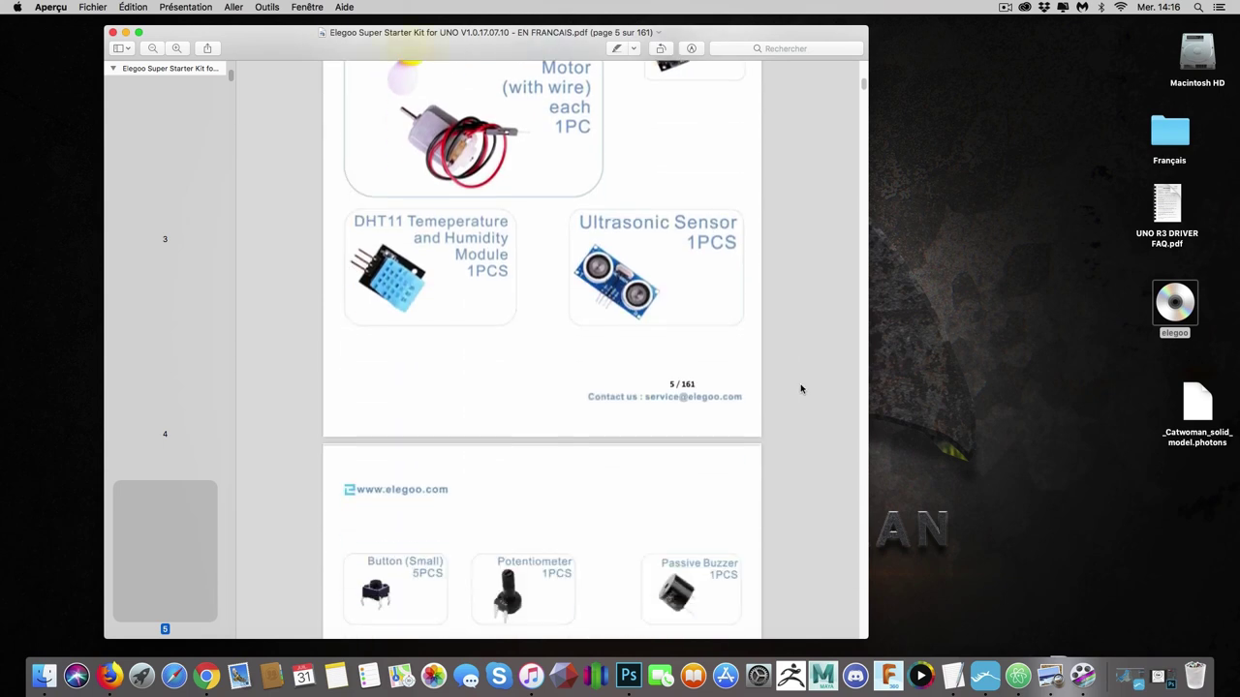
{"action": "scroll", "coordinate": [801, 388], "scroll_direction": "down", "scroll_amount": 4}
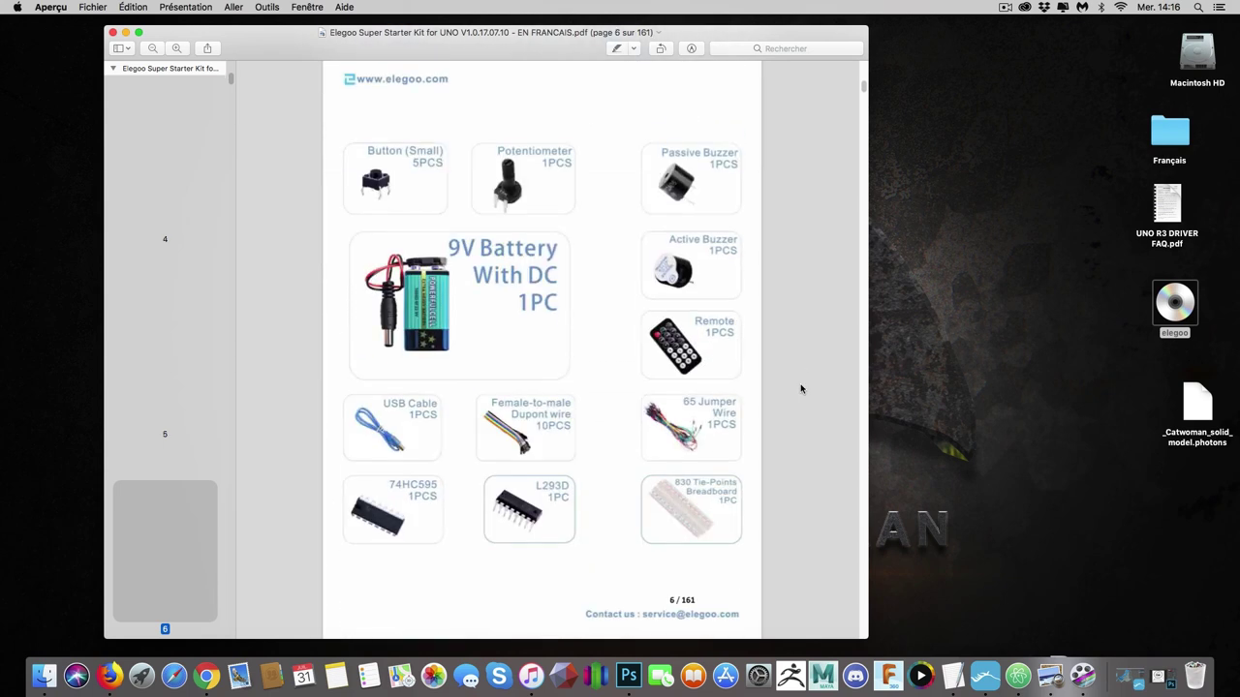
{"action": "scroll", "coordinate": [801, 388], "scroll_direction": "down", "scroll_amount": 8}
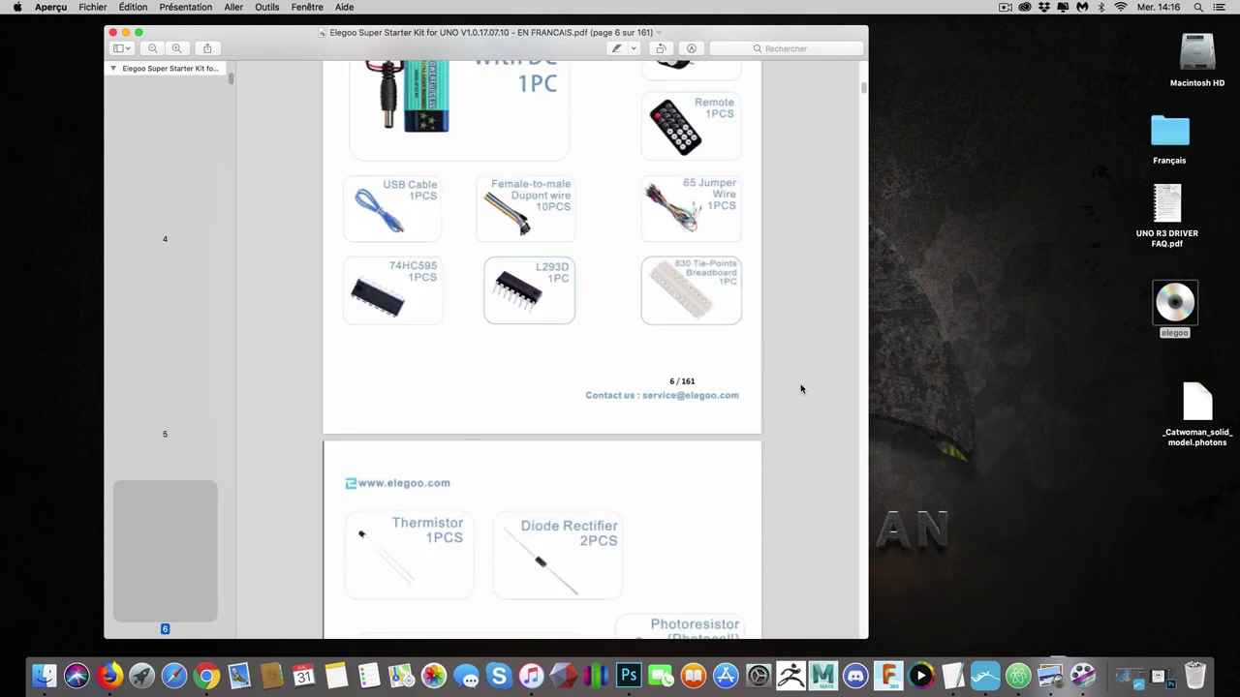
{"action": "scroll", "coordinate": [801, 388], "scroll_direction": "down", "scroll_amount": 15}
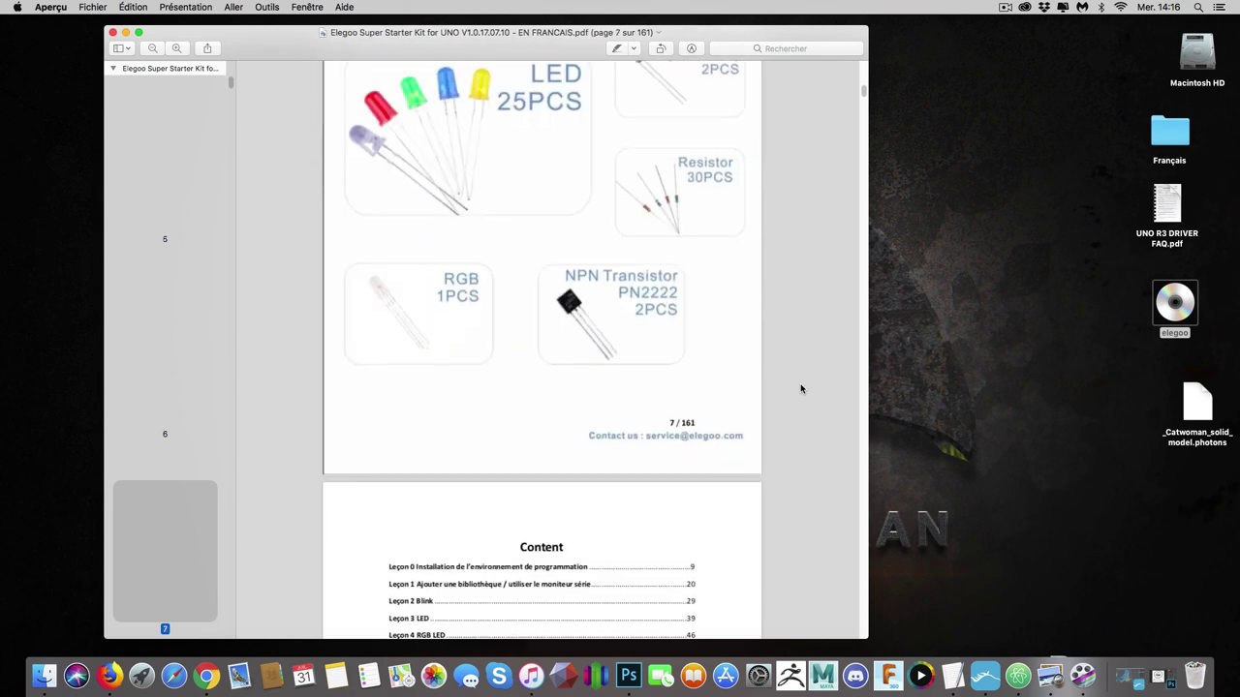
Examine the table of contents on page 8 listing the lessons from Leçon 0 to Leçon 24.
{"action": "scroll", "coordinate": [801, 388], "scroll_direction": "down", "scroll_amount": 6}
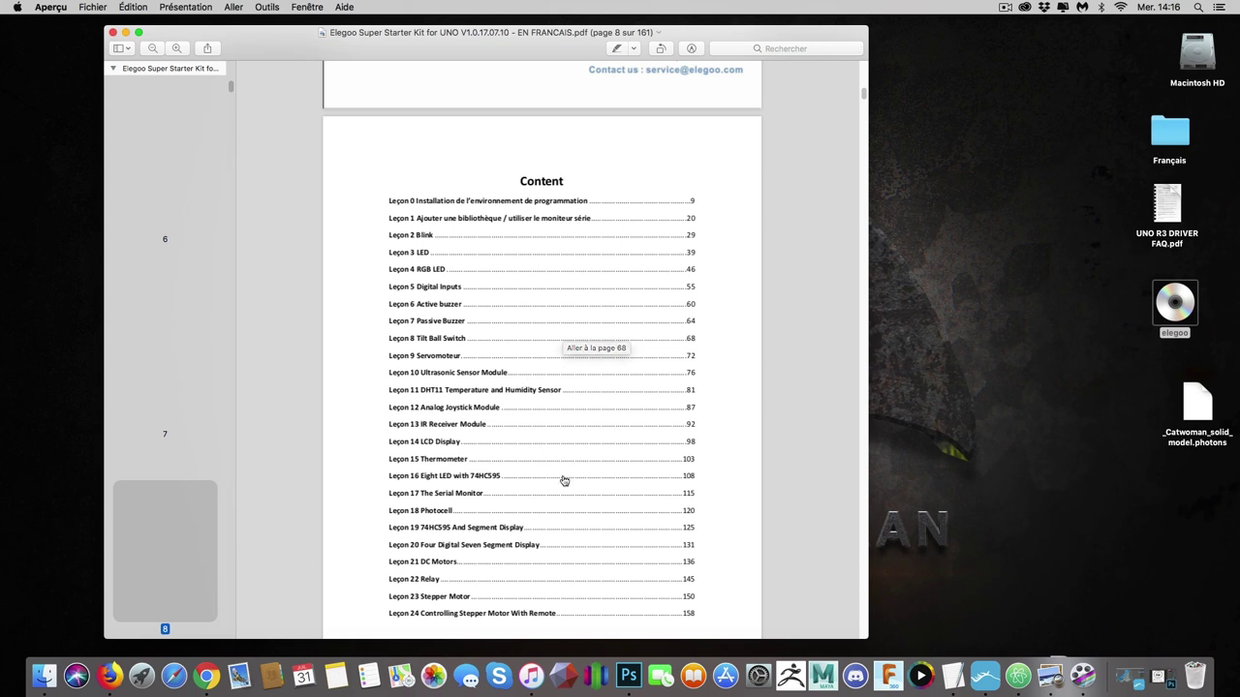
{"action": "scroll", "coordinate": [681, 487], "scroll_direction": "down", "scroll_amount": 3}
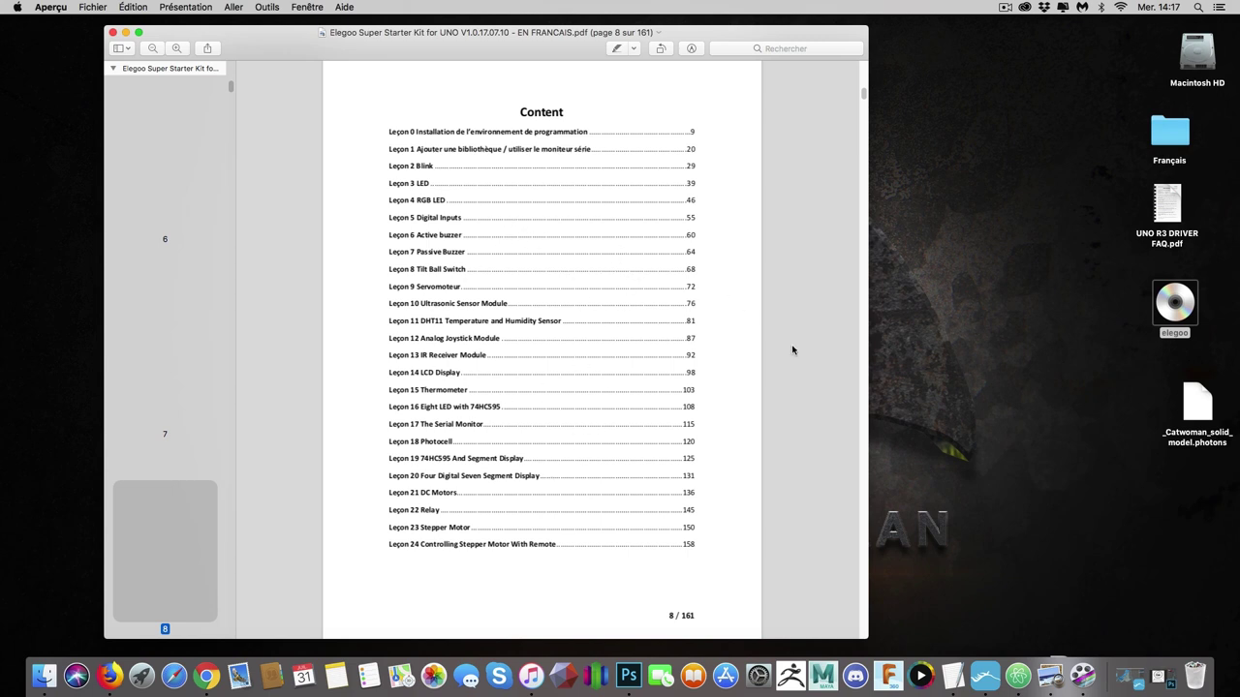
{"action": "scroll", "coordinate": [791, 344], "scroll_direction": "down", "scroll_amount": 3}
{"action": "scroll", "coordinate": [791, 345], "scroll_direction": "up", "scroll_amount": 3}
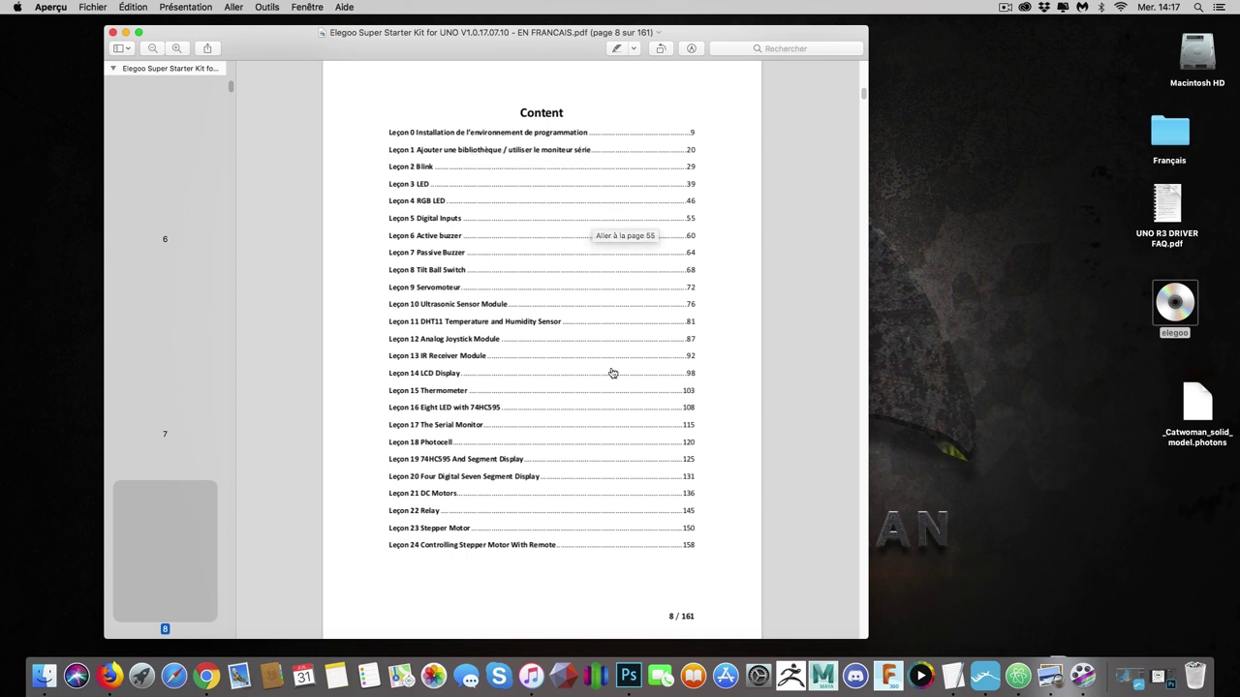
Read the Leçon 0 instructions for downloading the Arduino IDE version that matches the computer's operating system.
{"action": "scroll", "coordinate": [559, 460], "scroll_direction": "down", "scroll_amount": 10}
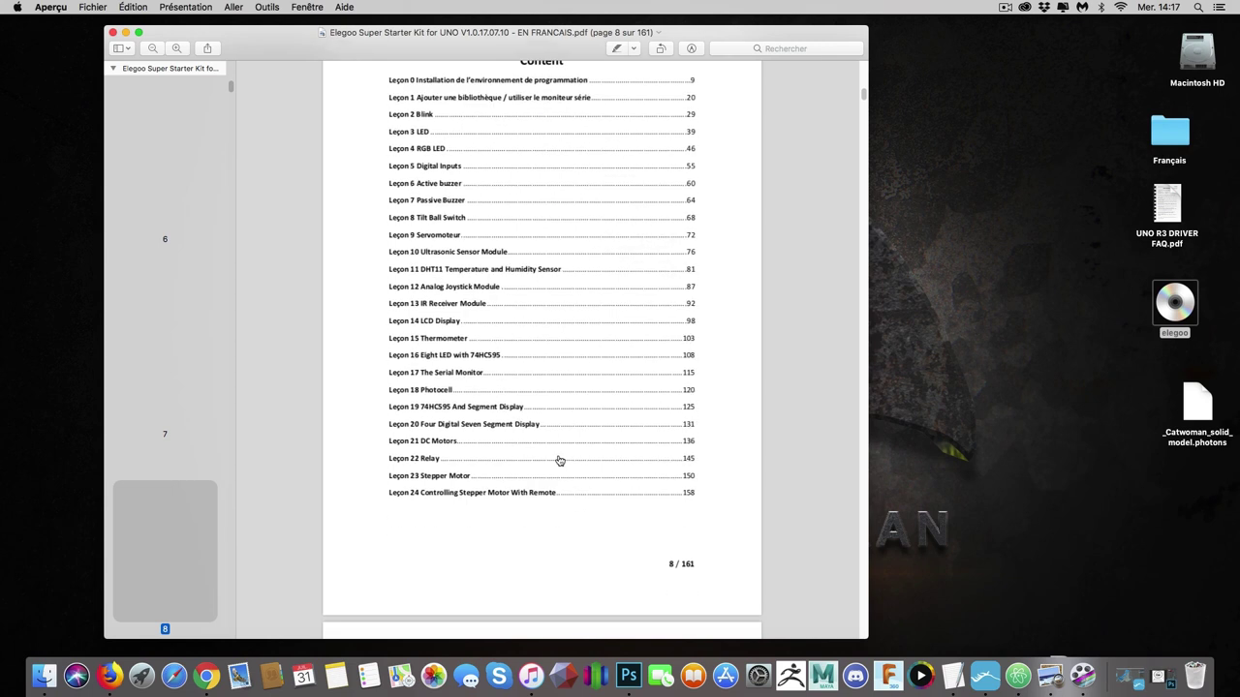
{"action": "scroll", "coordinate": [559, 460], "scroll_direction": "down", "scroll_amount": 1}
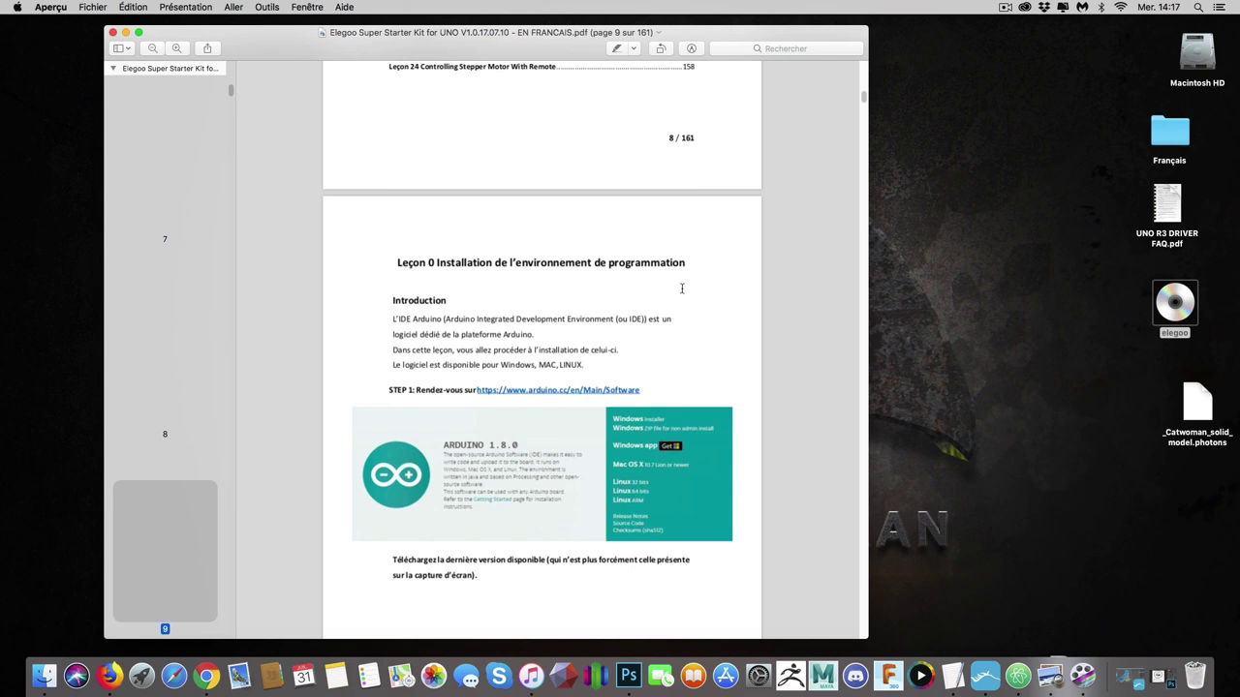
{"action": "scroll", "coordinate": [634, 353], "scroll_direction": "down", "scroll_amount": 1}
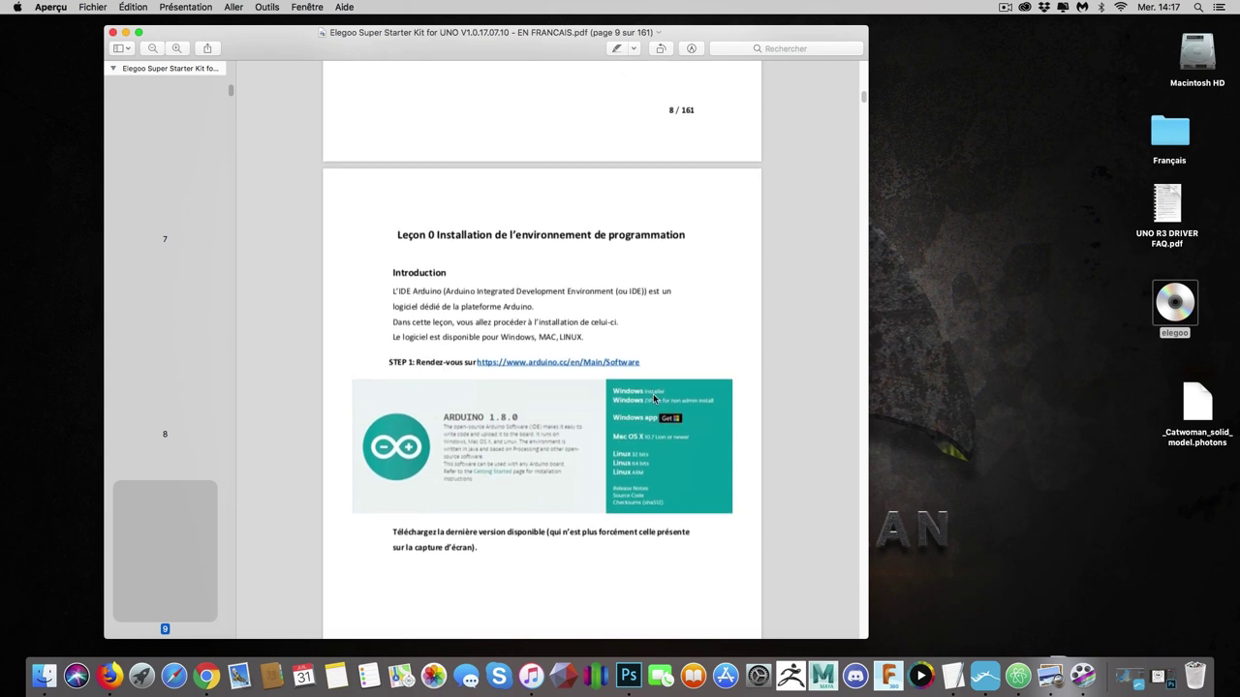
{"action": "scroll", "coordinate": [653, 393], "scroll_direction": "down", "scroll_amount": 4}
{"action": "scroll", "coordinate": [816, 493], "scroll_direction": "down", "scroll_amount": 7}
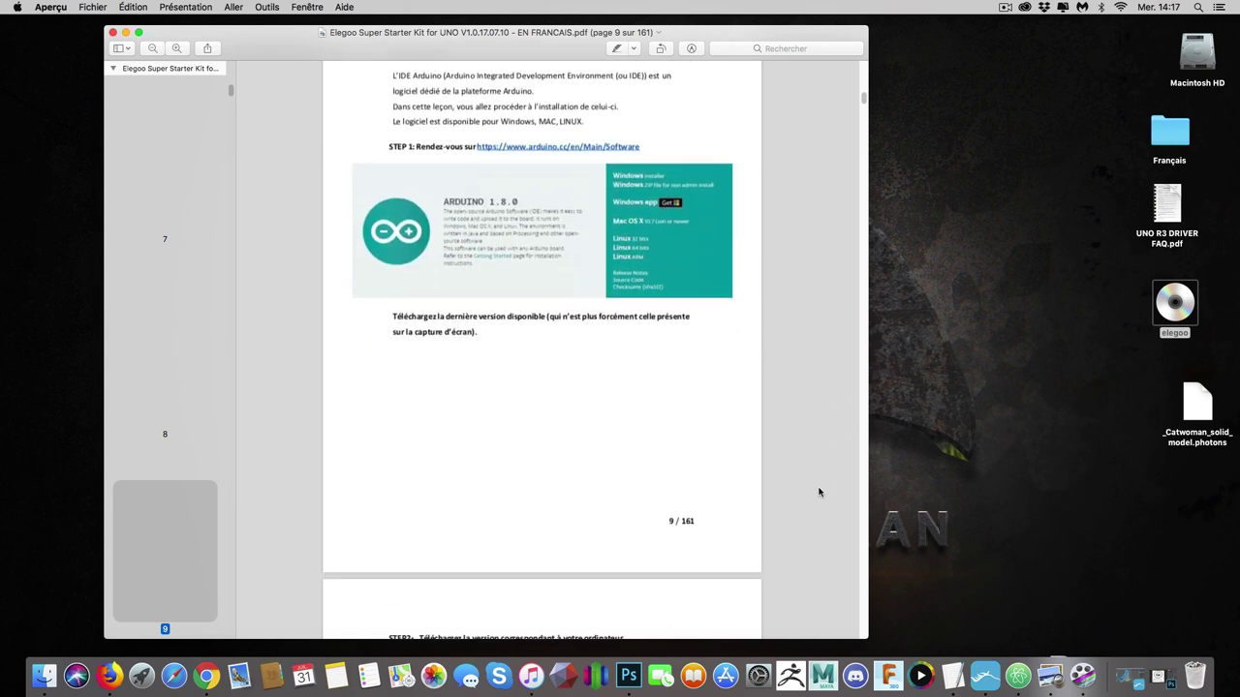
{"action": "scroll", "coordinate": [819, 493], "scroll_direction": "down", "scroll_amount": 3}
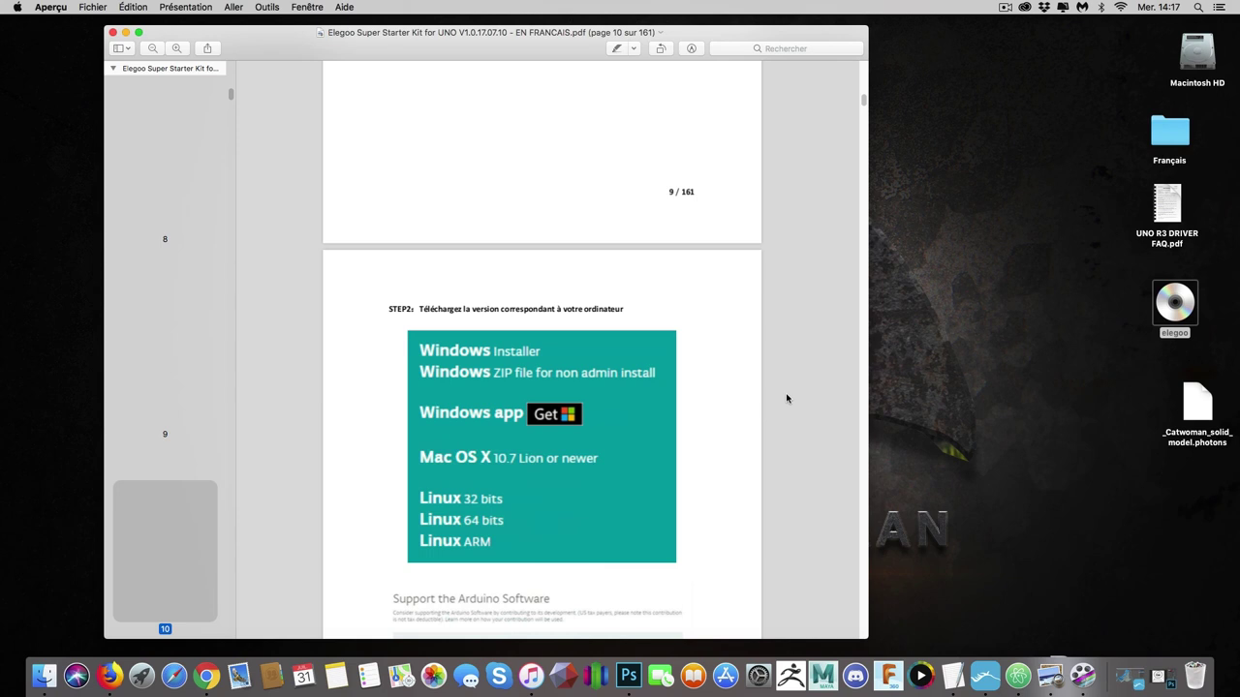
{"action": "scroll", "coordinate": [812, 451], "scroll_direction": "down", "scroll_amount": 7}
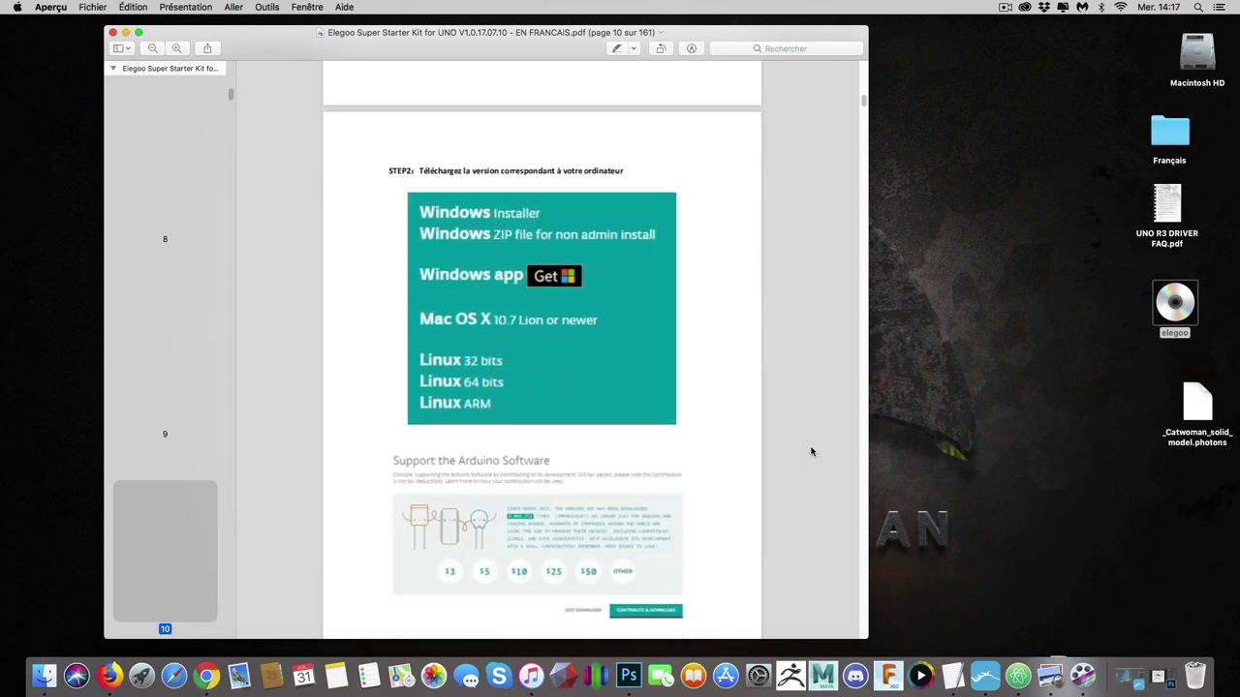
{"action": "scroll", "coordinate": [812, 451], "scroll_direction": "down", "scroll_amount": 9}
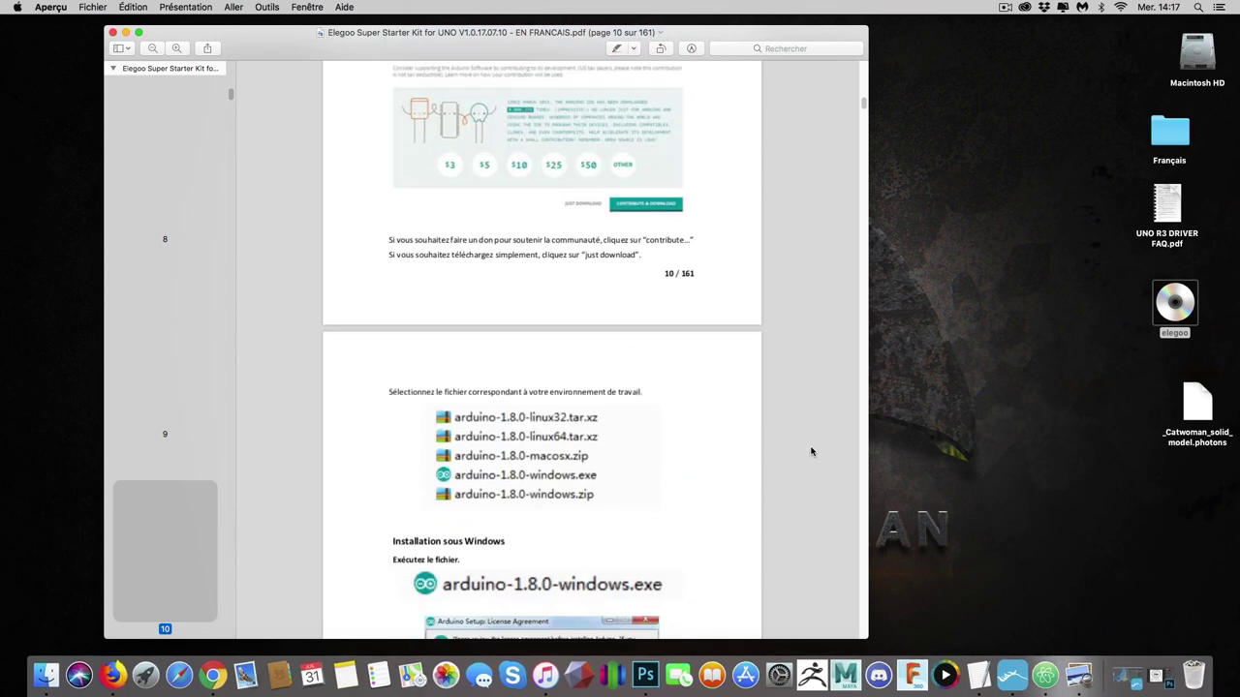
Read through the Installation sous Windows instructions, from running the Arduino setup file to launching the IDE on page 14.
{"action": "scroll", "coordinate": [812, 451], "scroll_direction": "down", "scroll_amount": 5}
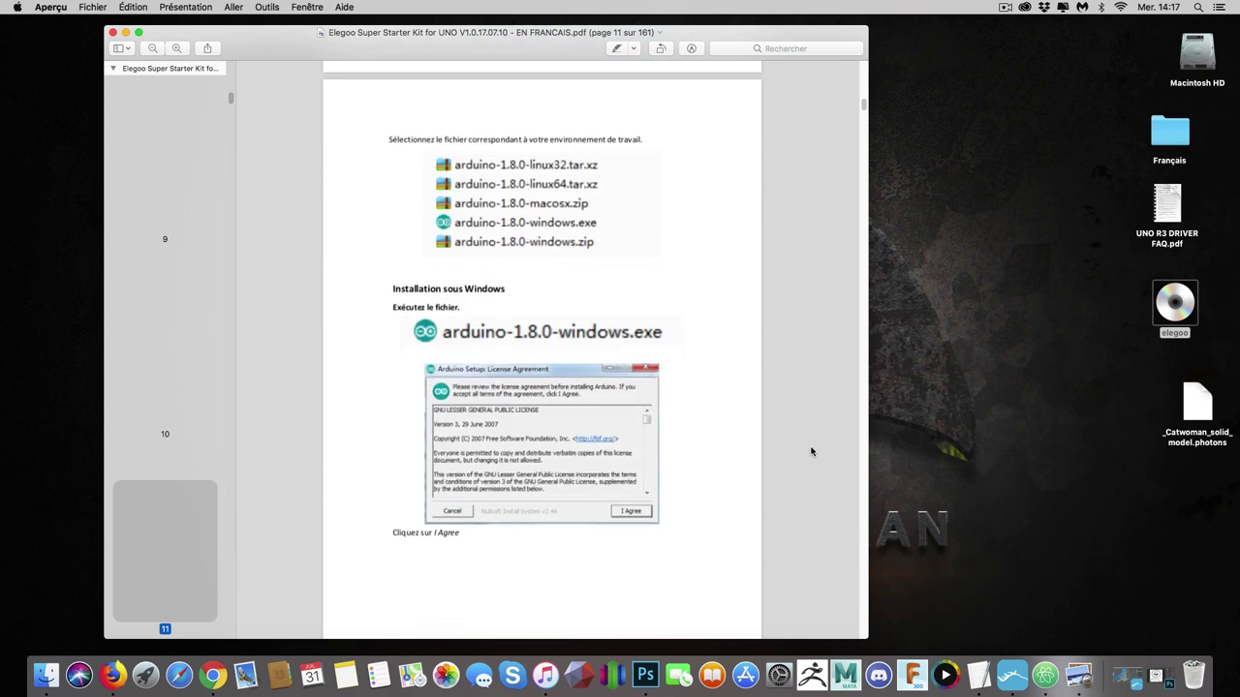
{"action": "scroll", "coordinate": [811, 451], "scroll_direction": "down", "scroll_amount": 13}
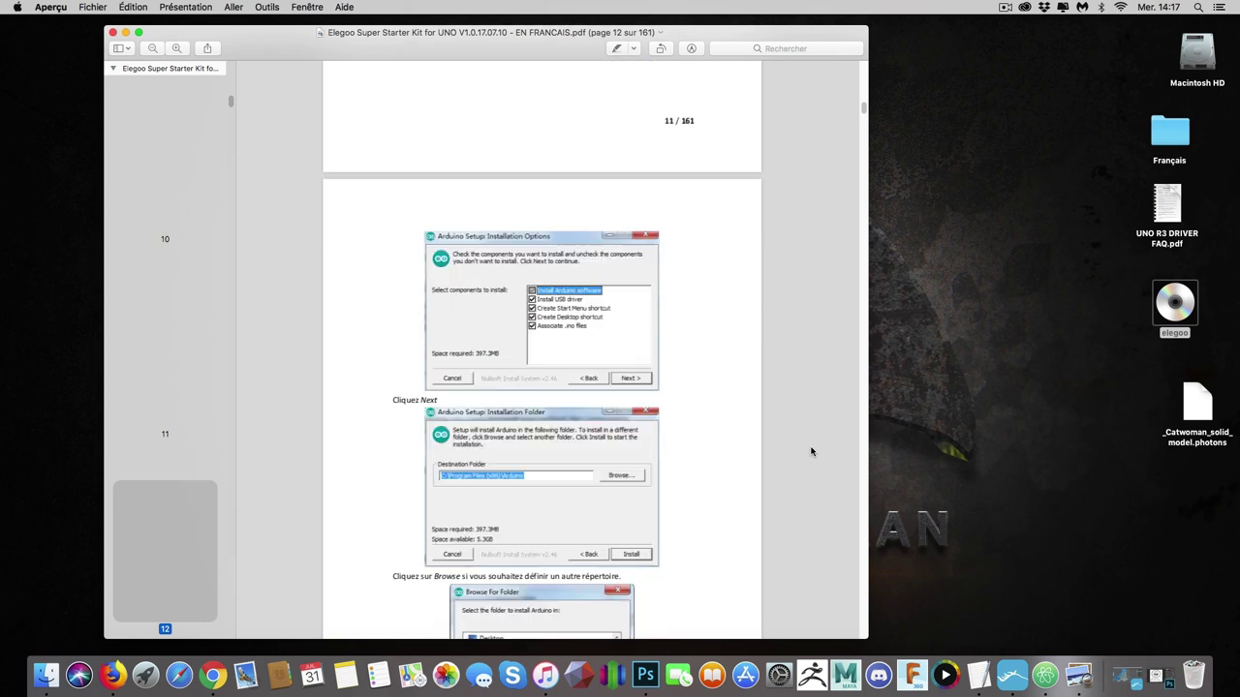
{"action": "scroll", "coordinate": [811, 452], "scroll_direction": "down", "scroll_amount": 2}
{"action": "scroll", "coordinate": [811, 451], "scroll_direction": "down", "scroll_amount": 7}
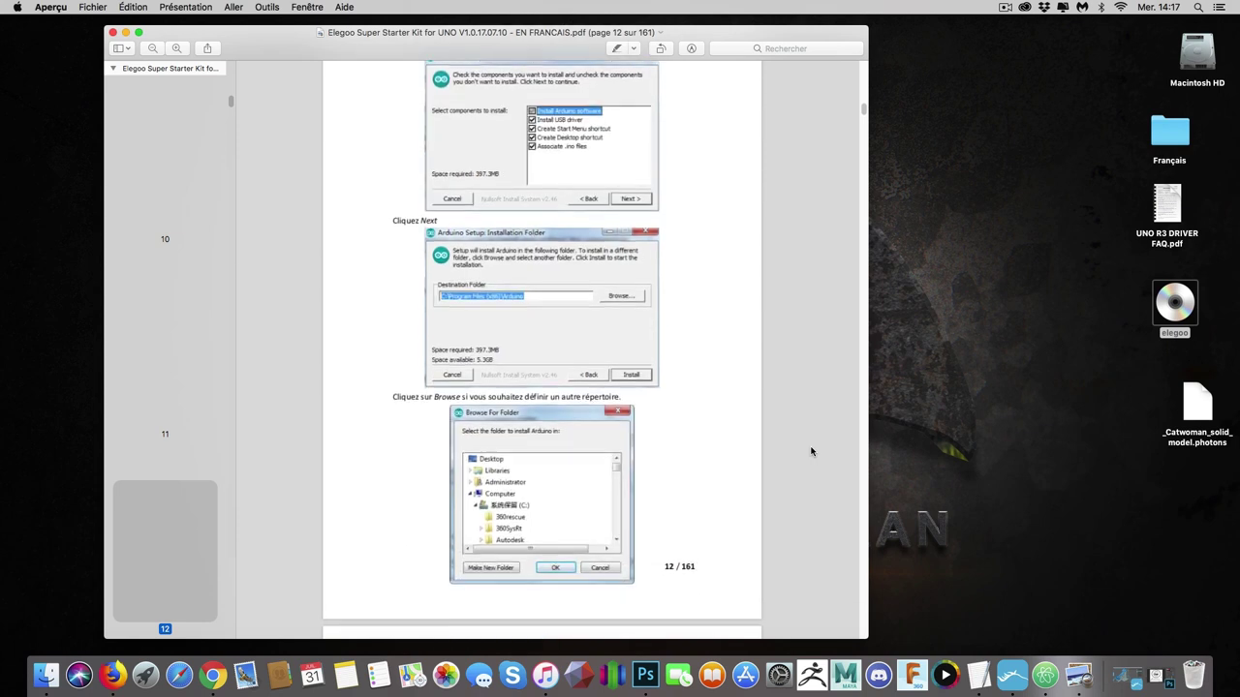
{"action": "scroll", "coordinate": [812, 451], "scroll_direction": "down", "scroll_amount": 8}
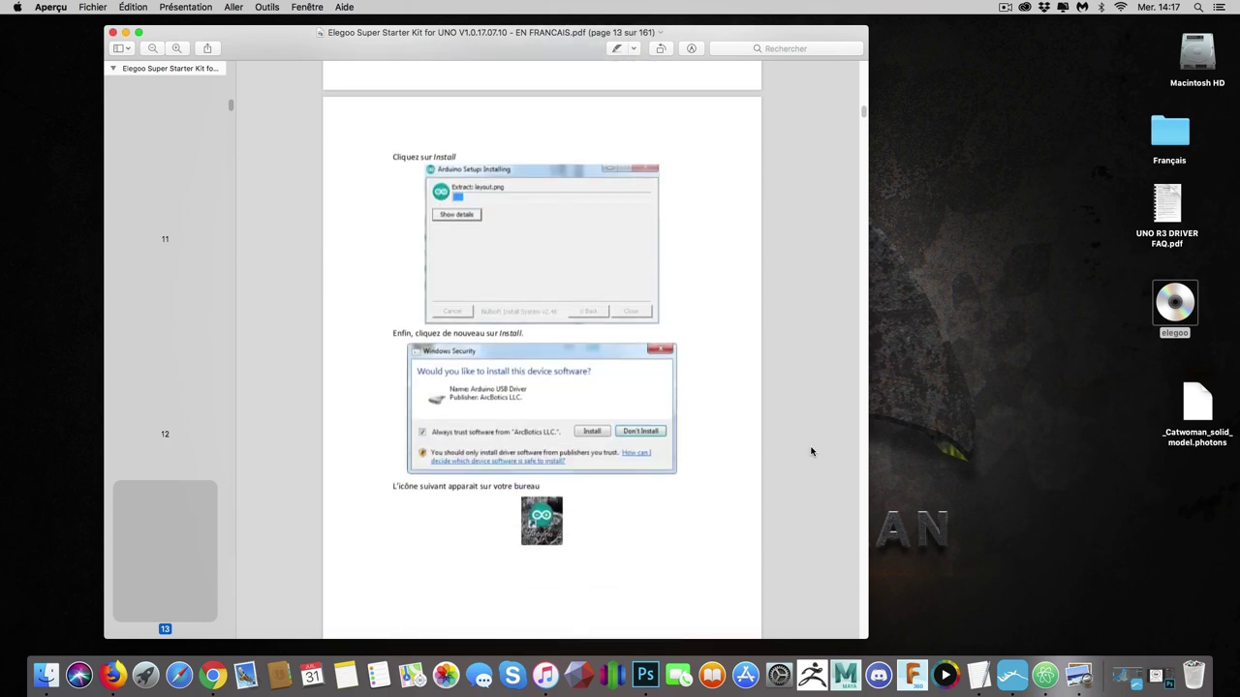
{"action": "scroll", "coordinate": [812, 451], "scroll_direction": "down", "scroll_amount": 2}
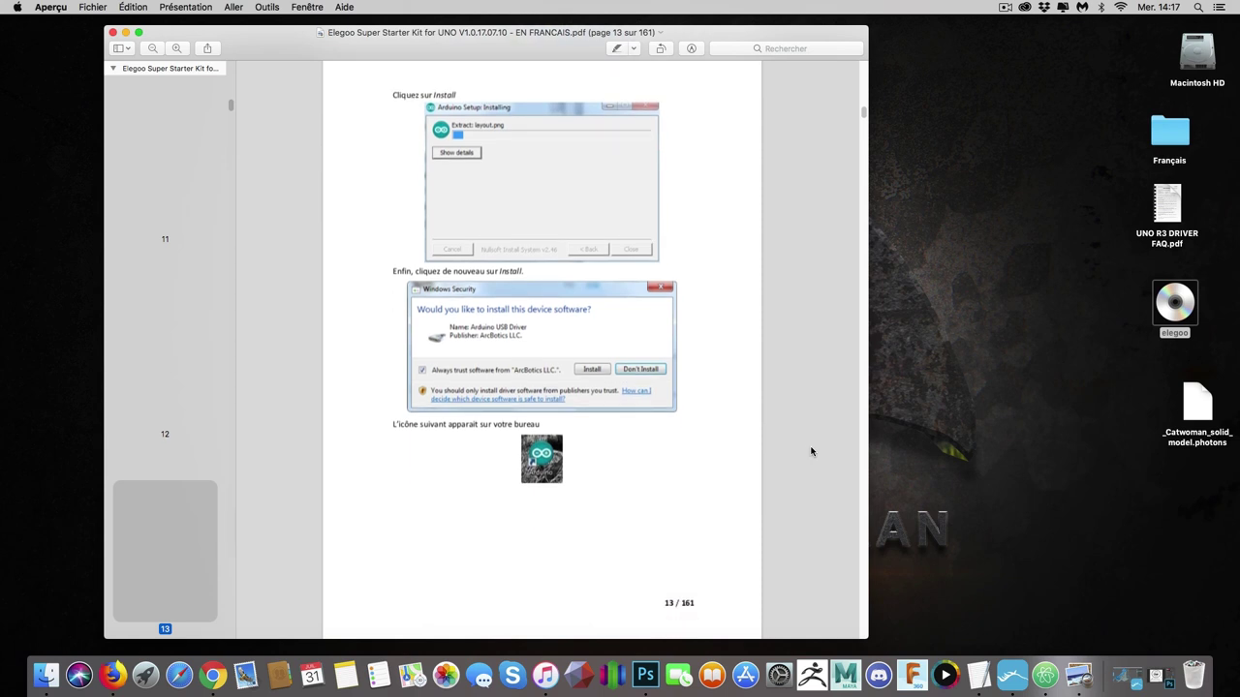
{"action": "scroll", "coordinate": [812, 451], "scroll_direction": "down", "scroll_amount": 3}
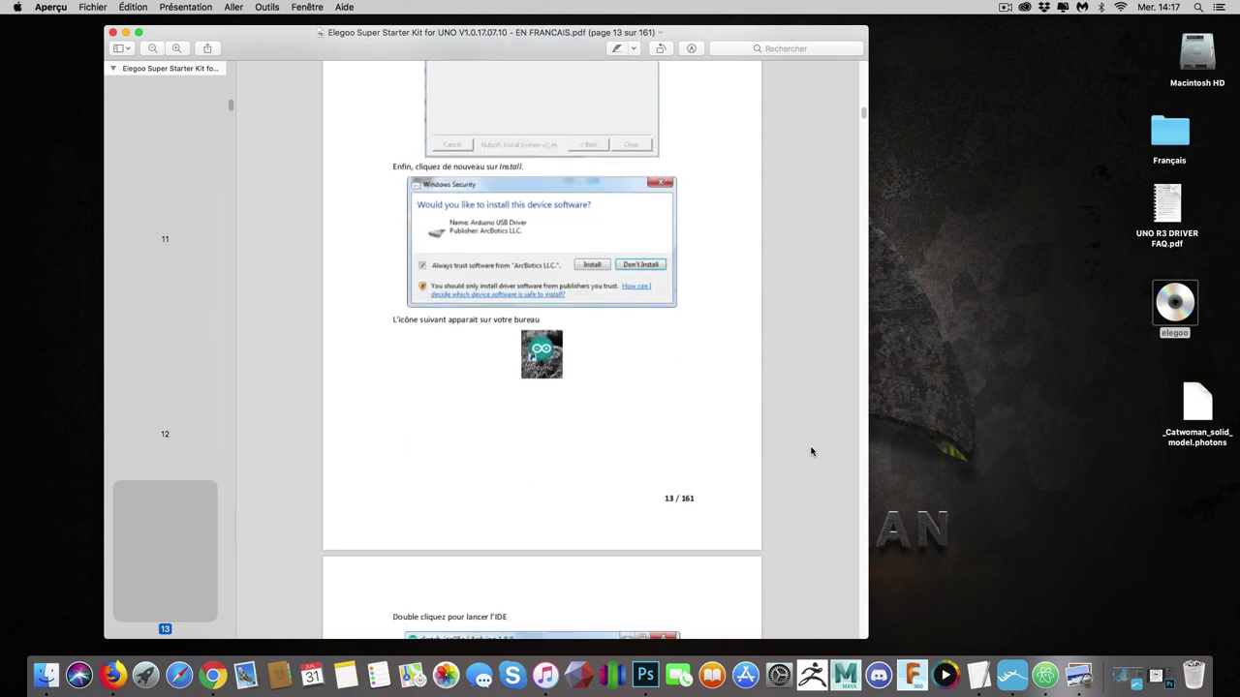
{"action": "scroll", "coordinate": [811, 452], "scroll_direction": "down", "scroll_amount": 7}
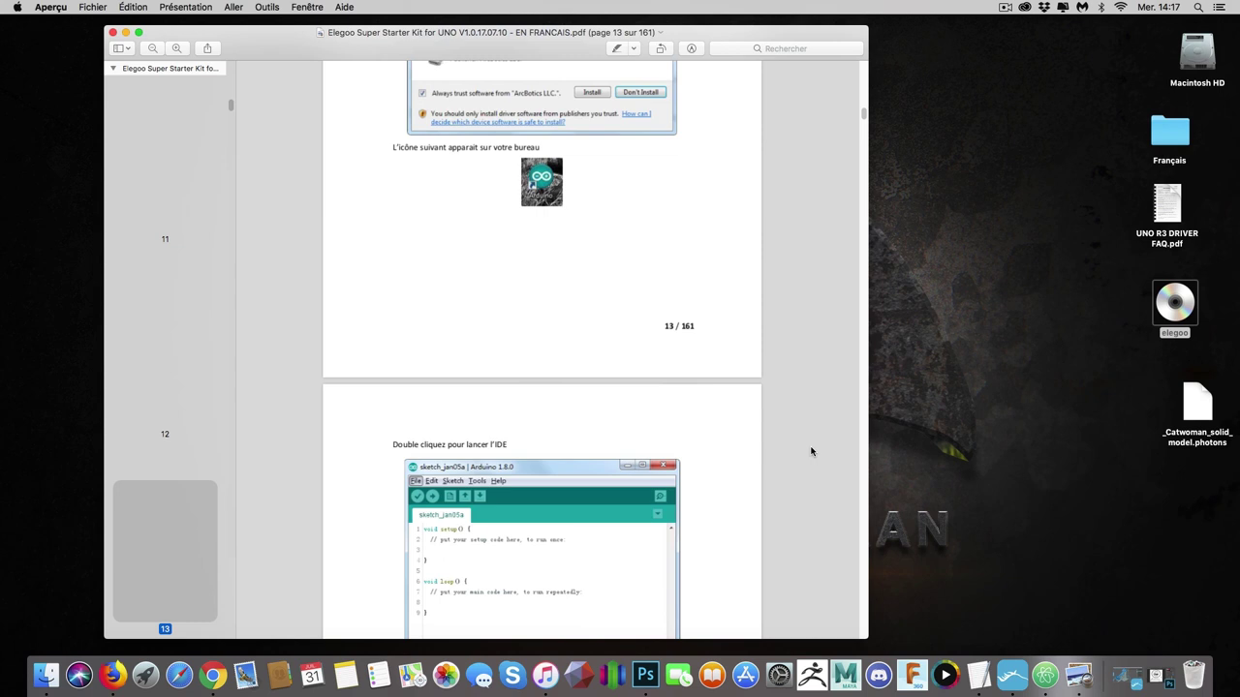
{"action": "scroll", "coordinate": [811, 451], "scroll_direction": "down", "scroll_amount": 1}
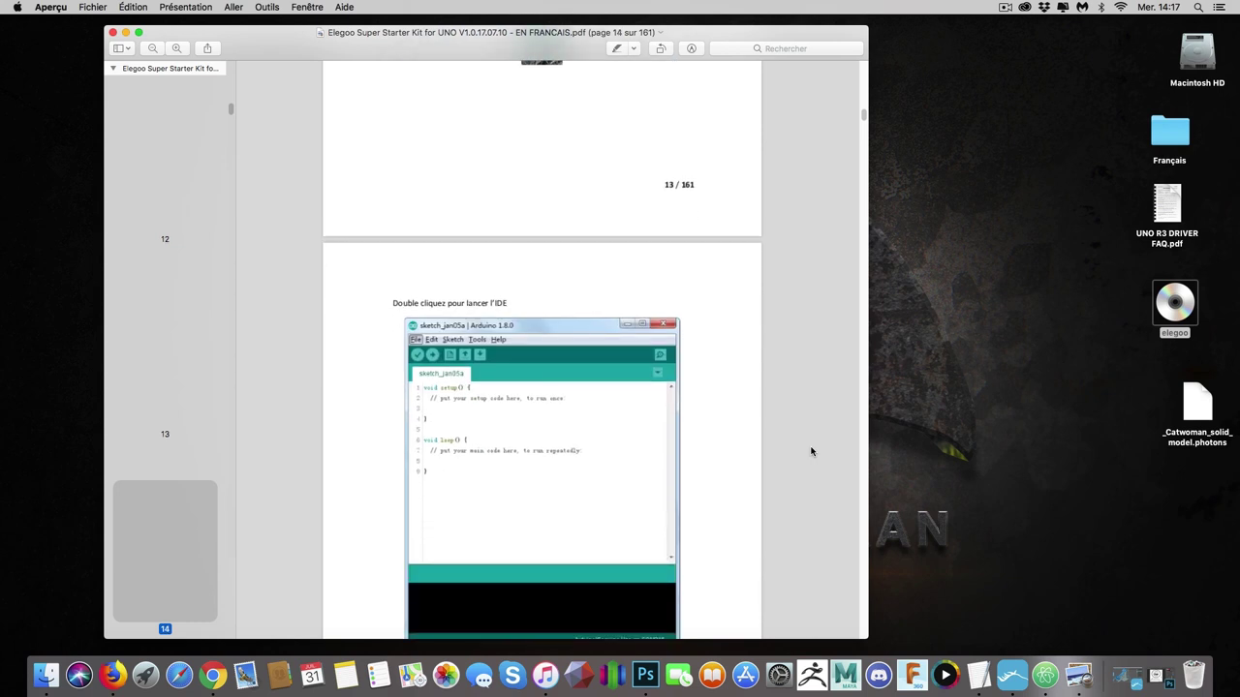
Examine the Arduino IDE start window with its setup and loop code skeleton on page 14.
{"action": "scroll", "coordinate": [812, 451], "scroll_direction": "down", "scroll_amount": 1}
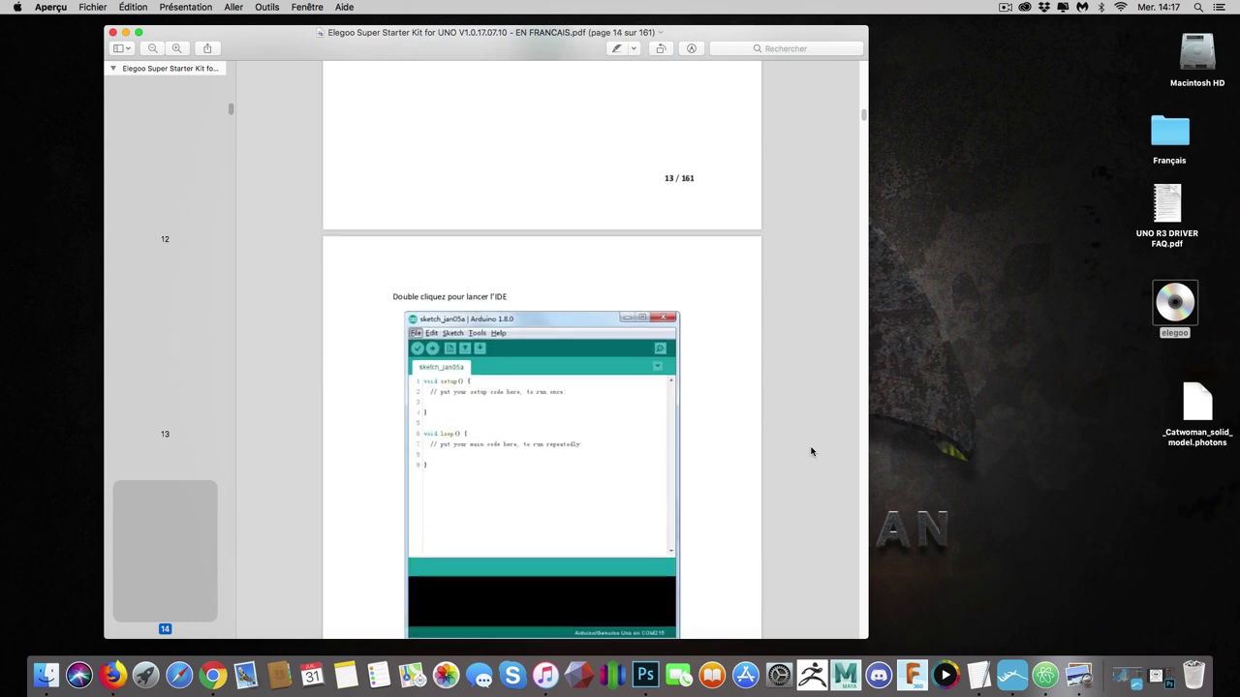
{"action": "scroll", "coordinate": [812, 451], "scroll_direction": "down", "scroll_amount": 6}
{"action": "scroll", "coordinate": [811, 451], "scroll_direction": "down", "scroll_amount": 2}
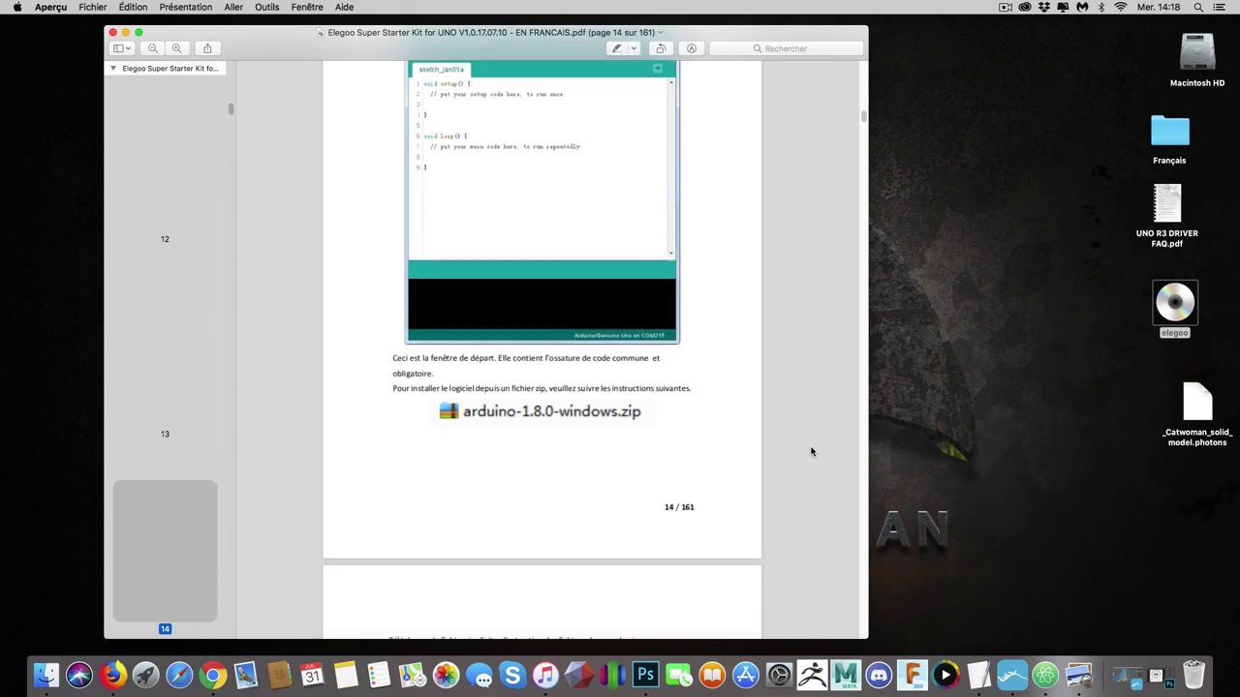
{"action": "scroll", "coordinate": [812, 452], "scroll_direction": "up", "scroll_amount": 2}
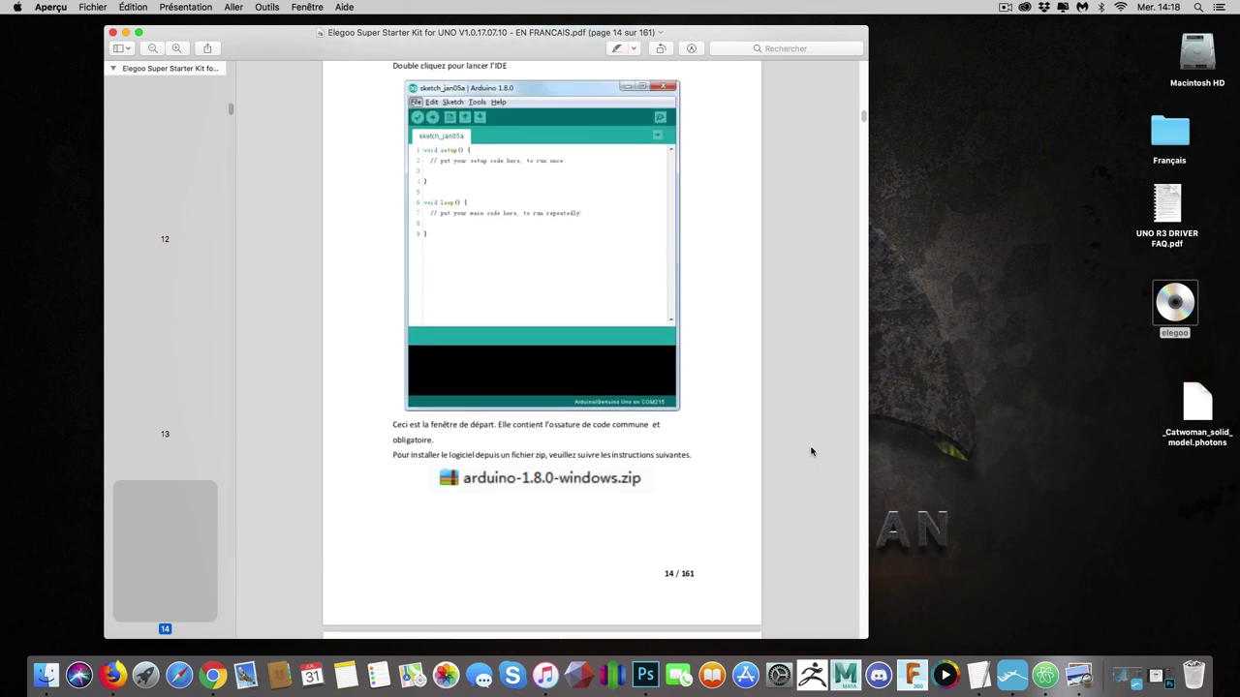
{"action": "scroll", "coordinate": [812, 452], "scroll_direction": "up", "scroll_amount": 1}
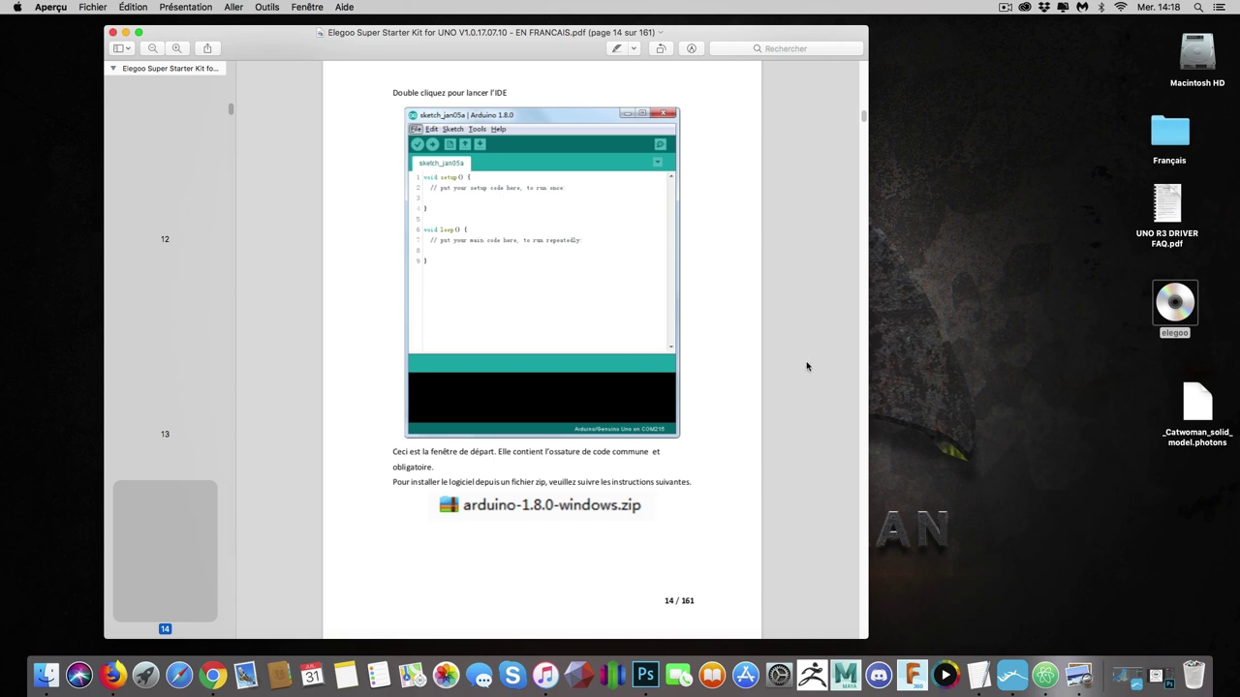
Read the instructions on pages 14 and 15 for installing the IDE from arduino-1.8.0-windows.zip and launching arduino.exe.
{"action": "scroll", "coordinate": [807, 366], "scroll_direction": "down", "scroll_amount": 5}
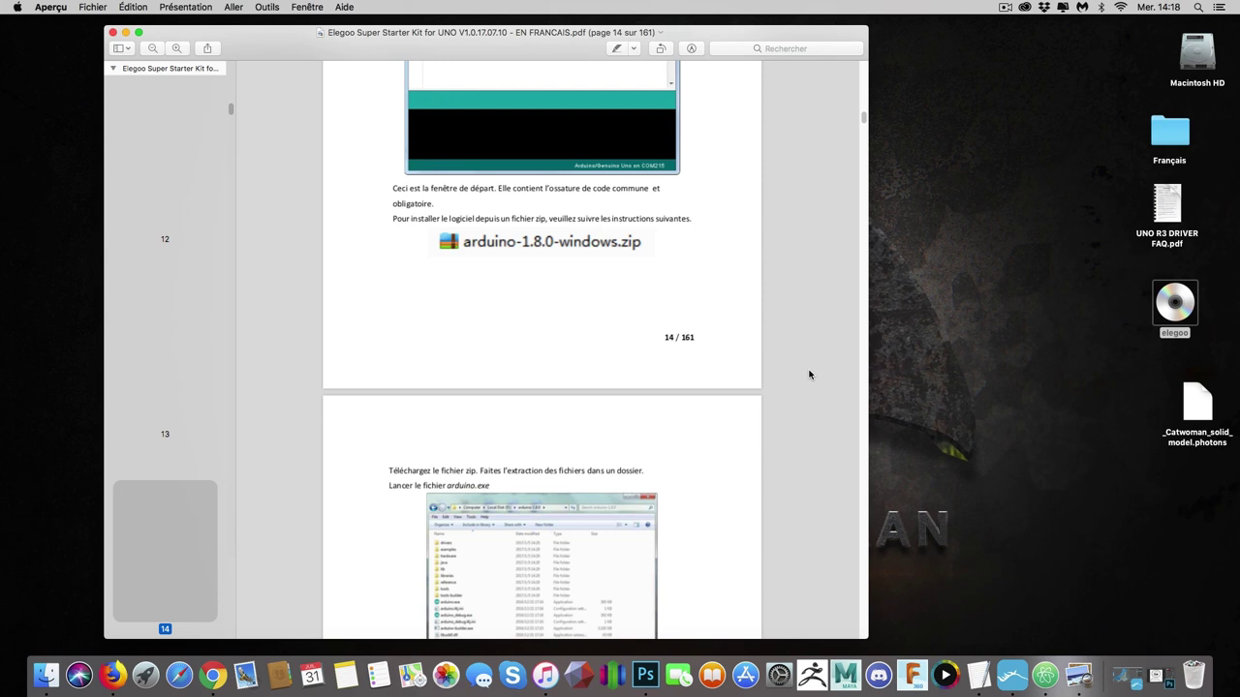
{"action": "scroll", "coordinate": [809, 372], "scroll_direction": "down", "scroll_amount": 2}
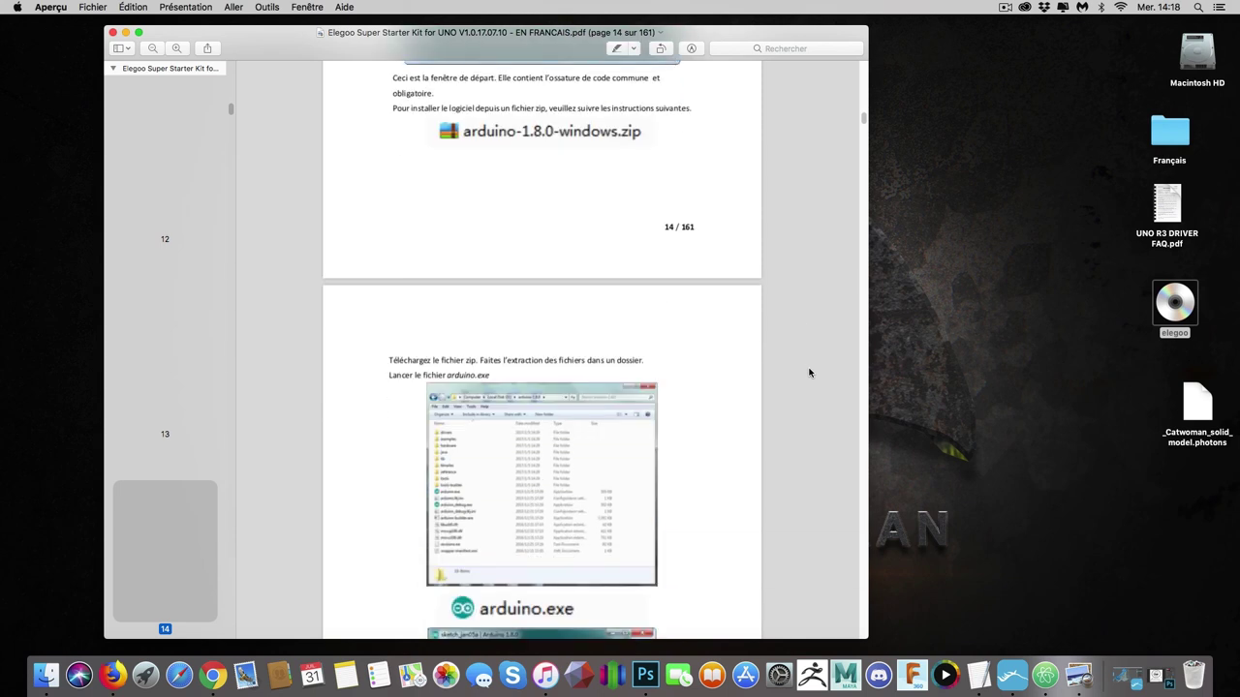
{"action": "scroll", "coordinate": [809, 371], "scroll_direction": "down", "scroll_amount": 1}
{"action": "scroll", "coordinate": [809, 371], "scroll_direction": "down", "scroll_amount": 4}
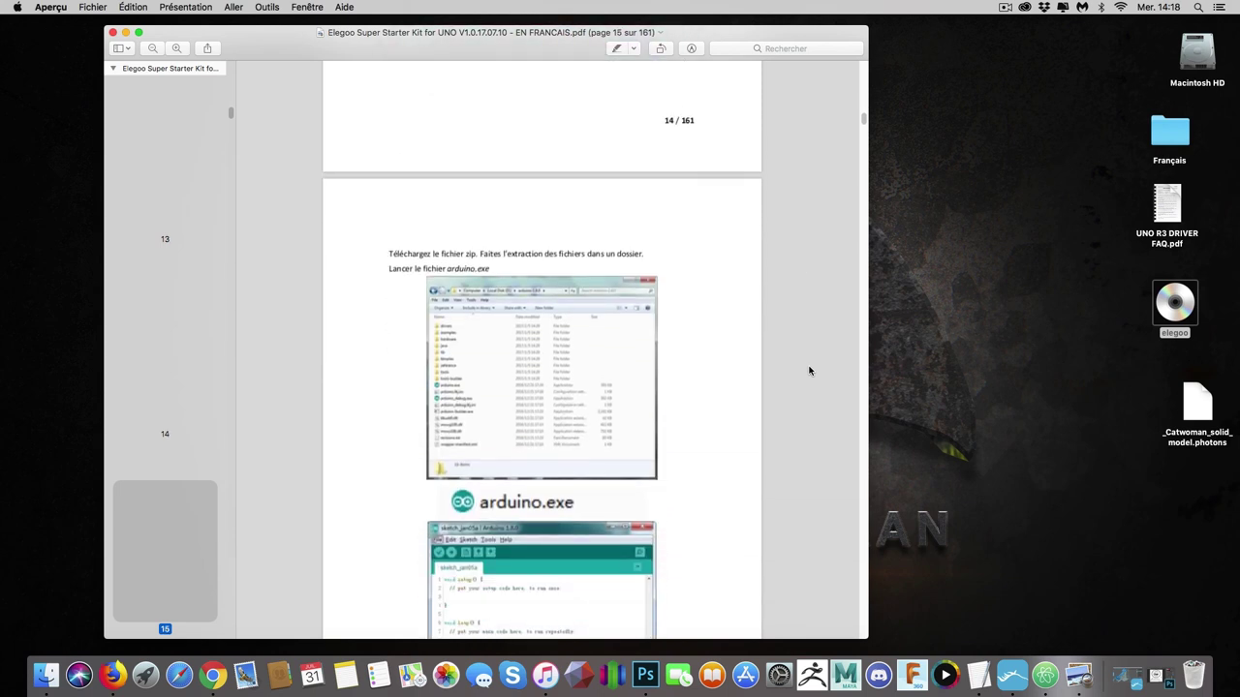
{"action": "scroll", "coordinate": [809, 371], "scroll_direction": "down", "scroll_amount": 1}
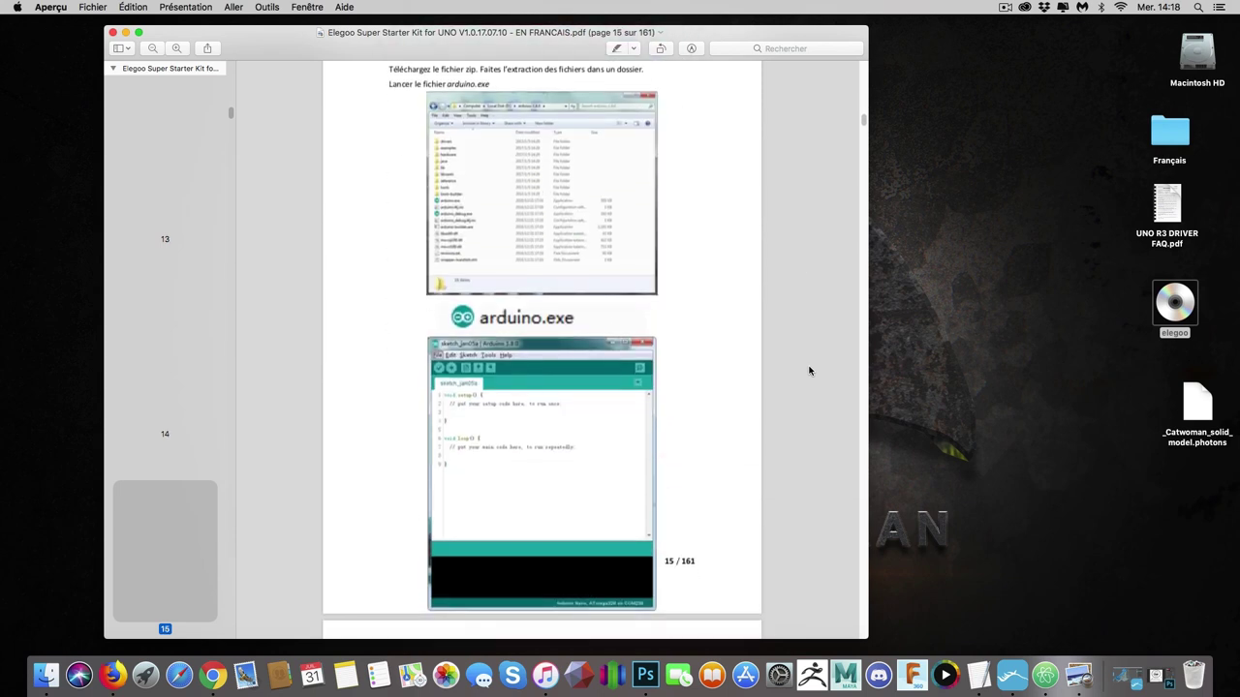
{"action": "scroll", "coordinate": [810, 371], "scroll_direction": "down", "scroll_amount": 2}
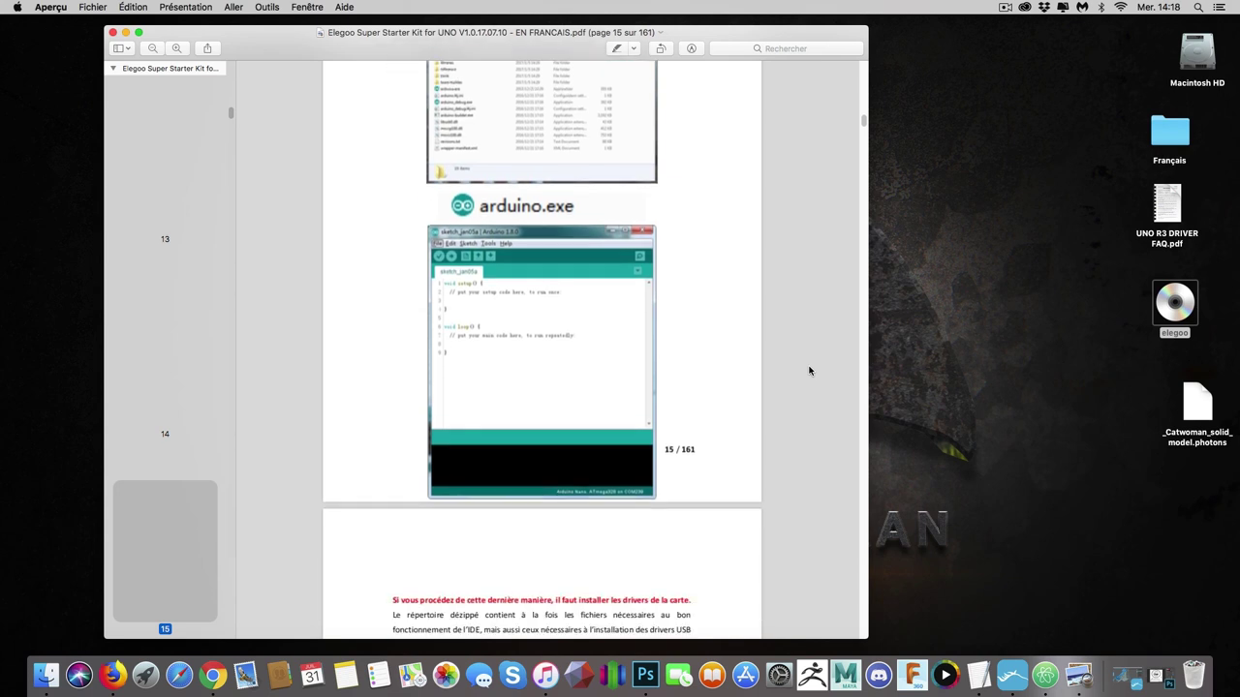
Read the manual UNO board driver installation on pages 16 to 18, from the Device Manager to the confirmation screen.
{"action": "scroll", "coordinate": [810, 371], "scroll_direction": "down", "scroll_amount": 2}
{"action": "scroll", "coordinate": [809, 371], "scroll_direction": "down", "scroll_amount": 4}
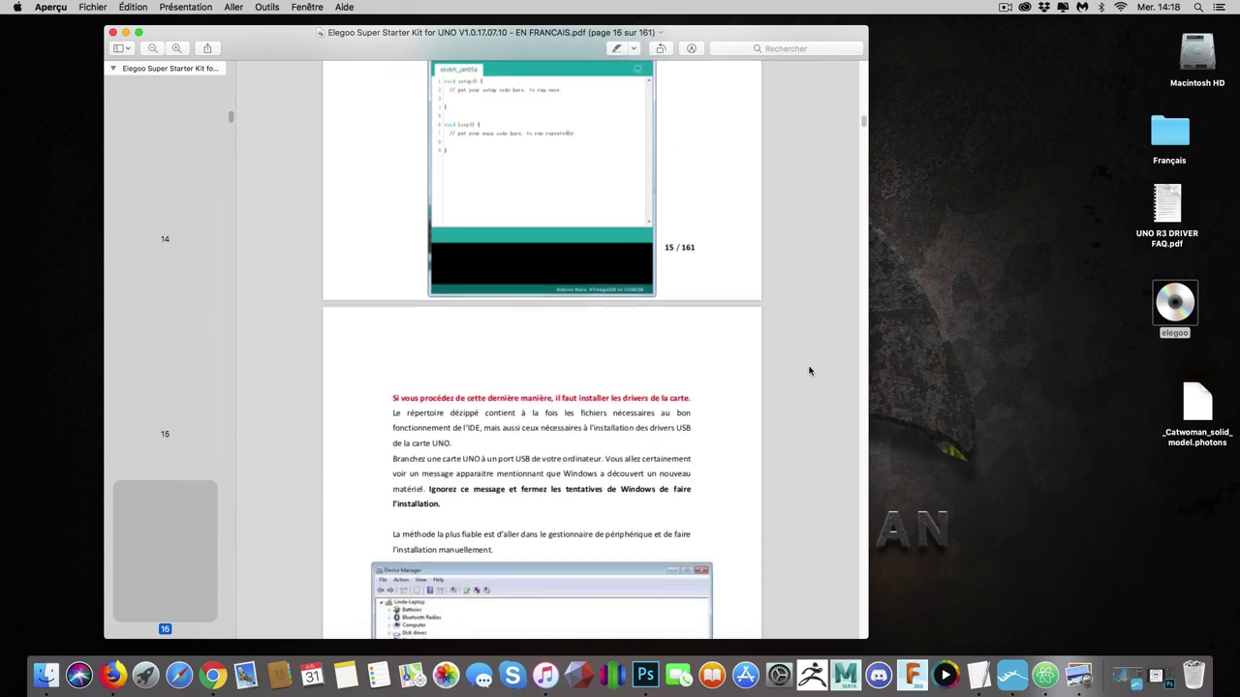
{"action": "scroll", "coordinate": [810, 371], "scroll_direction": "down", "scroll_amount": 5}
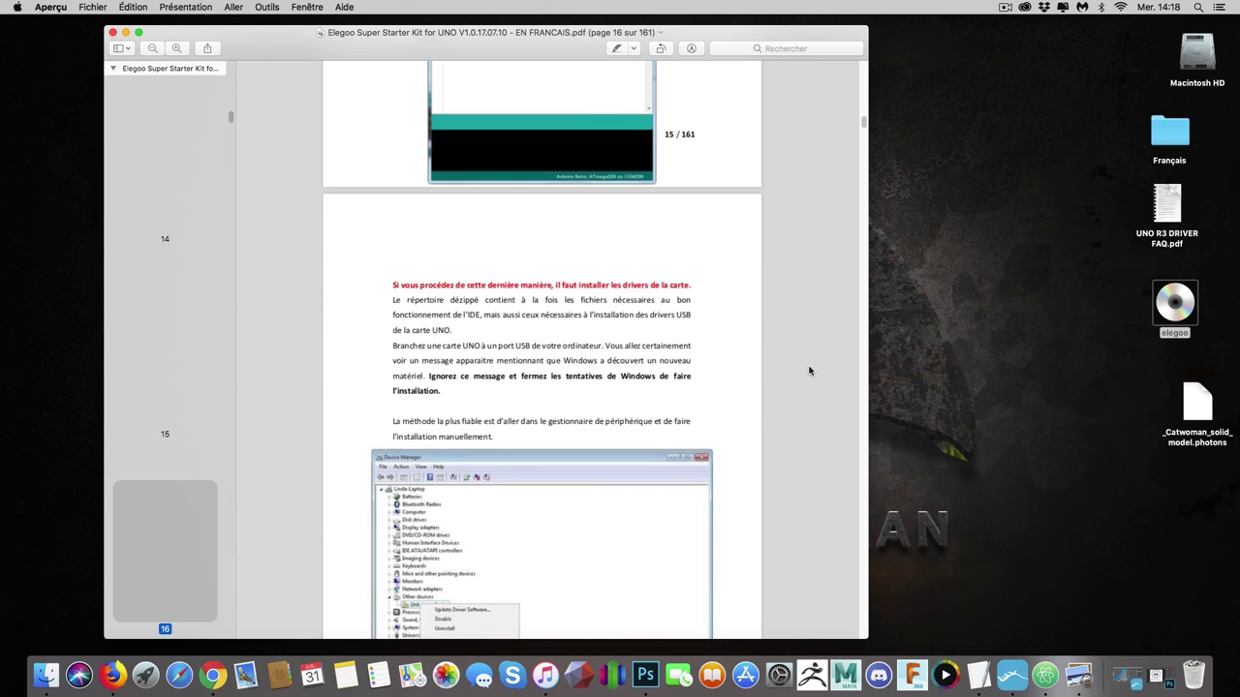
{"action": "scroll", "coordinate": [810, 371], "scroll_direction": "down", "scroll_amount": 6}
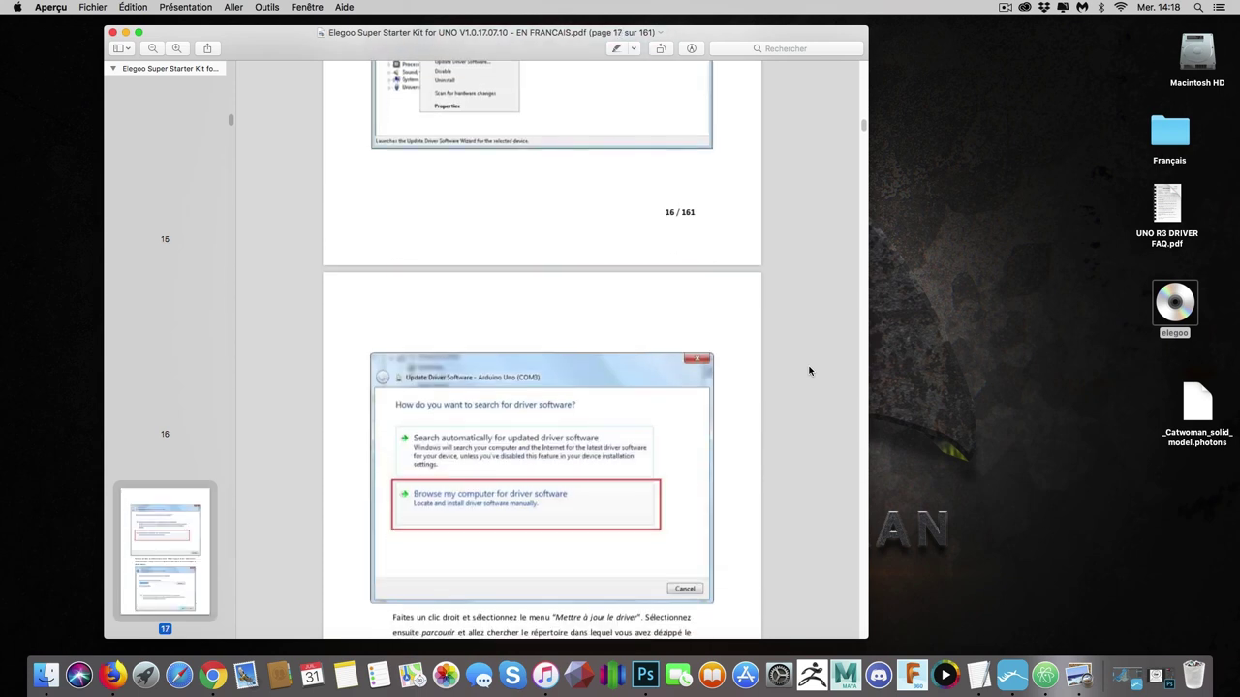
{"action": "scroll", "coordinate": [810, 371], "scroll_direction": "down", "scroll_amount": 2}
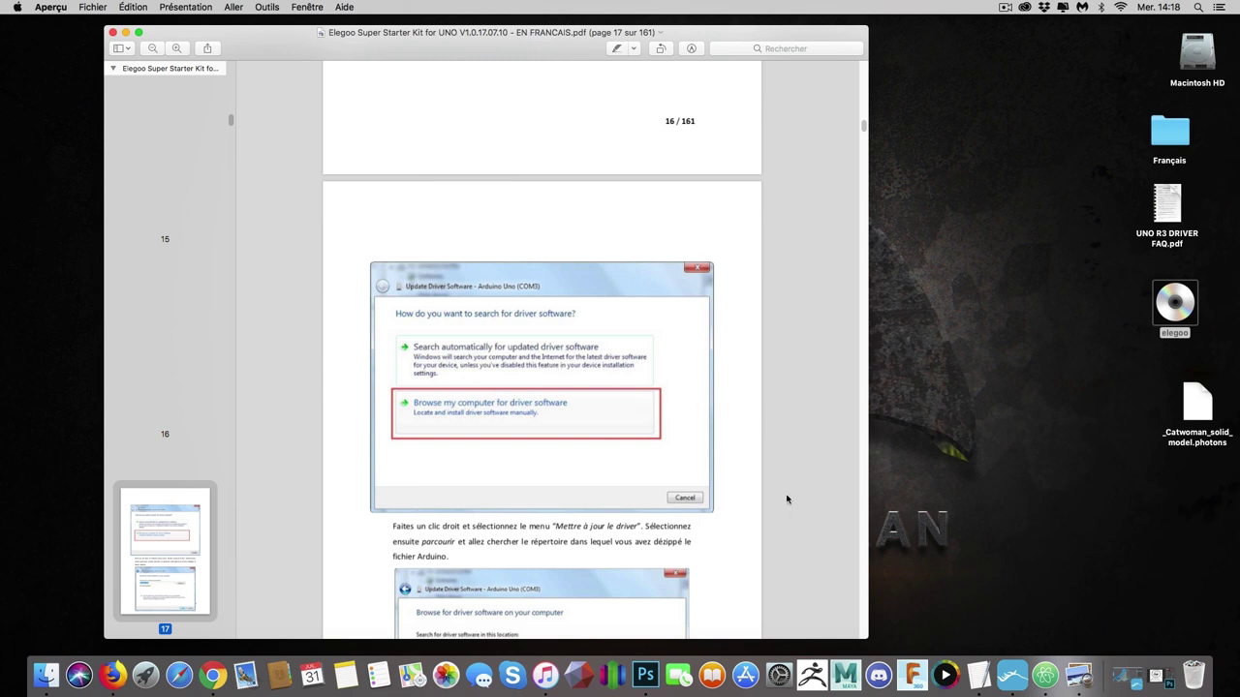
{"action": "scroll", "coordinate": [793, 509], "scroll_direction": "down", "scroll_amount": 6}
{"action": "scroll", "coordinate": [796, 520], "scroll_direction": "down", "scroll_amount": 12}
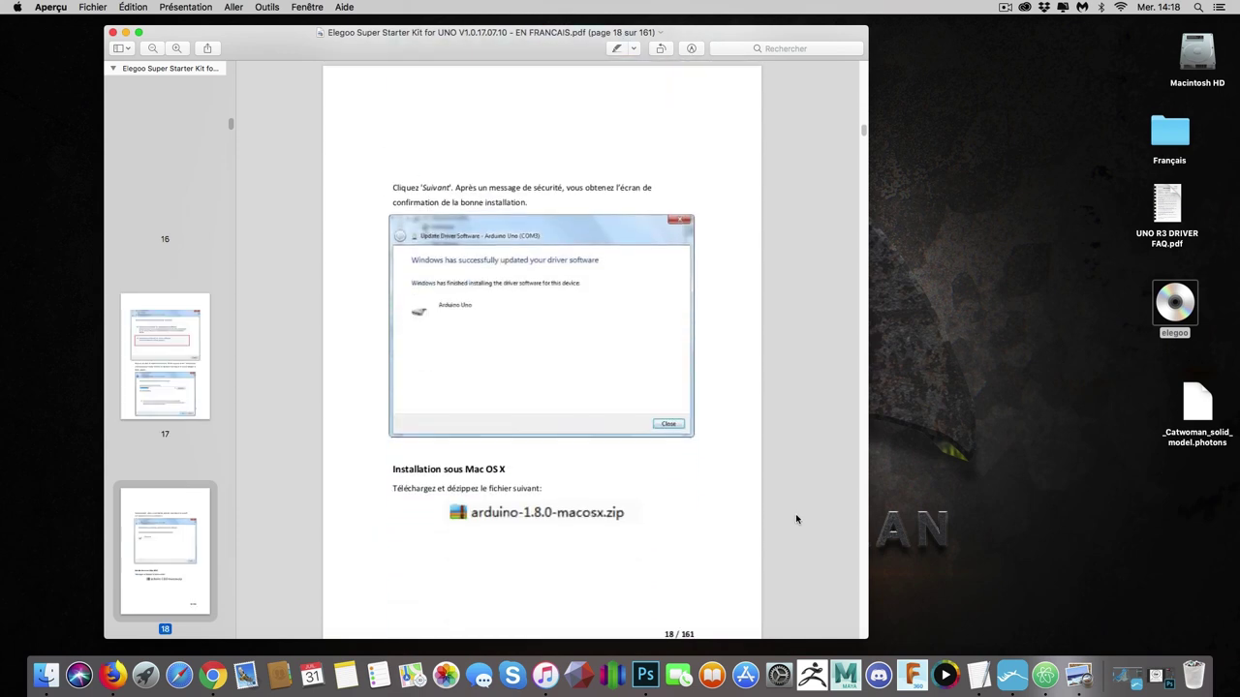
Review the Mac OS X and Linux installation sections on pages 18 and 19, including the driver FAQ tip.
{"action": "scroll", "coordinate": [796, 520], "scroll_direction": "down", "scroll_amount": 3}
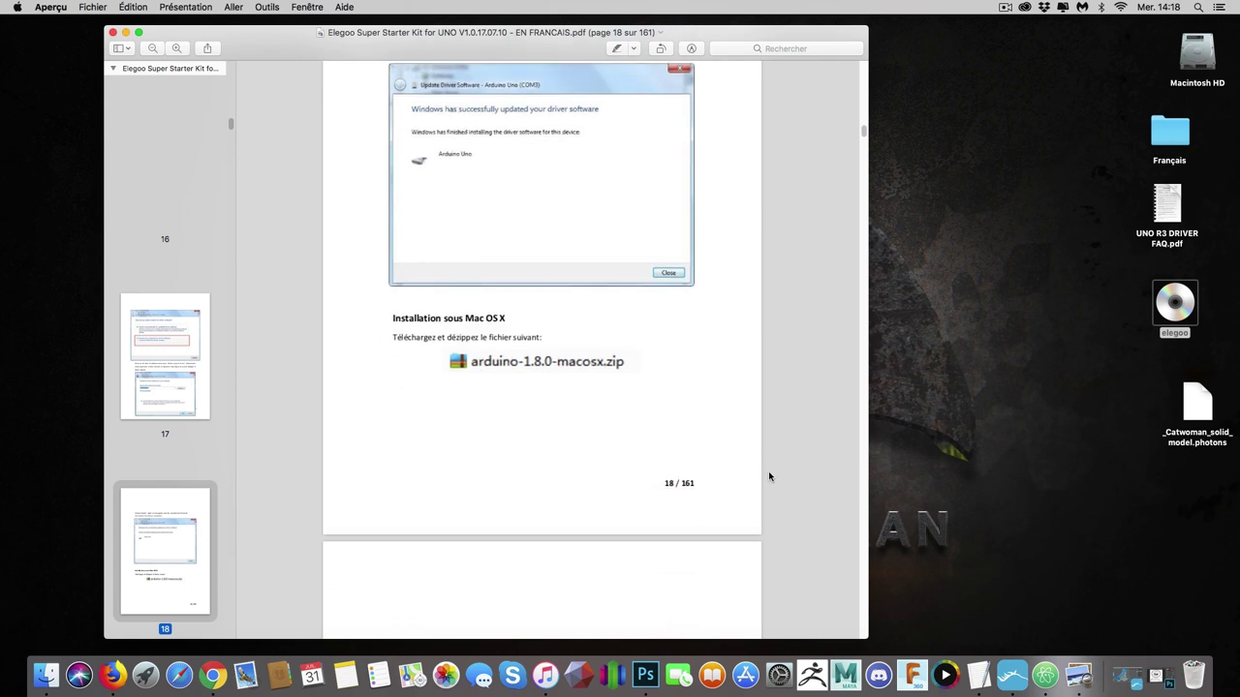
{"action": "scroll", "coordinate": [862, 534], "scroll_direction": "down", "scroll_amount": 7}
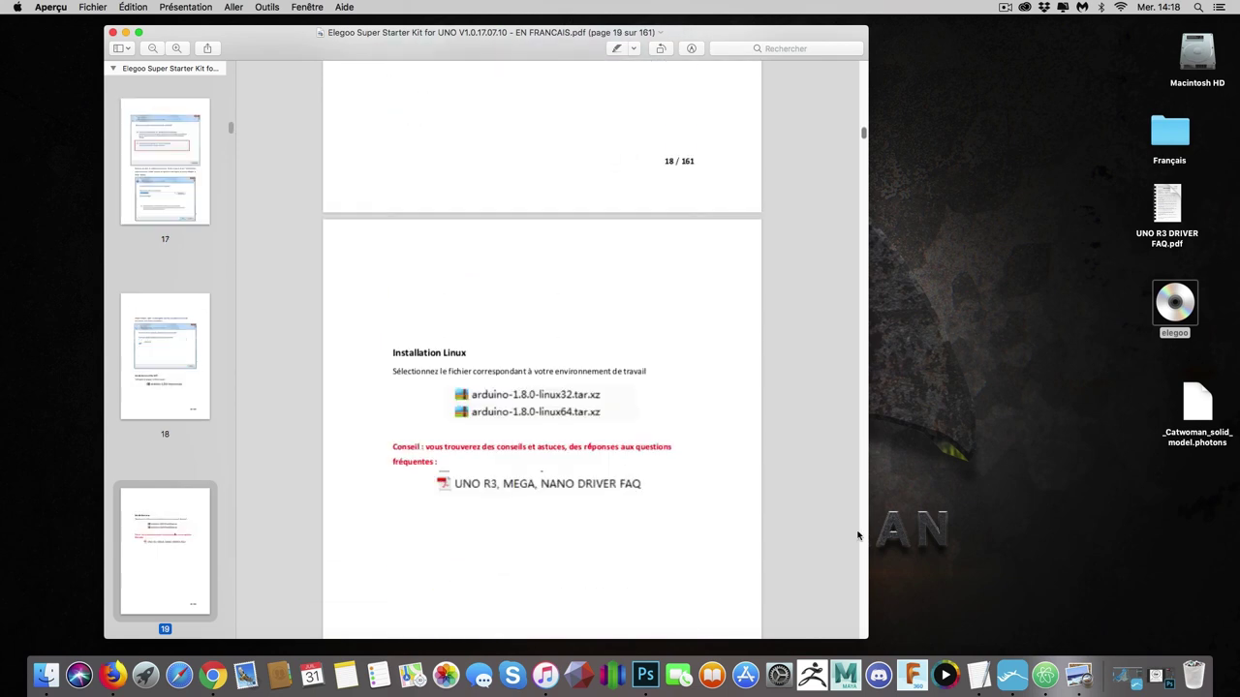
{"action": "scroll", "coordinate": [857, 535], "scroll_direction": "down", "scroll_amount": 2}
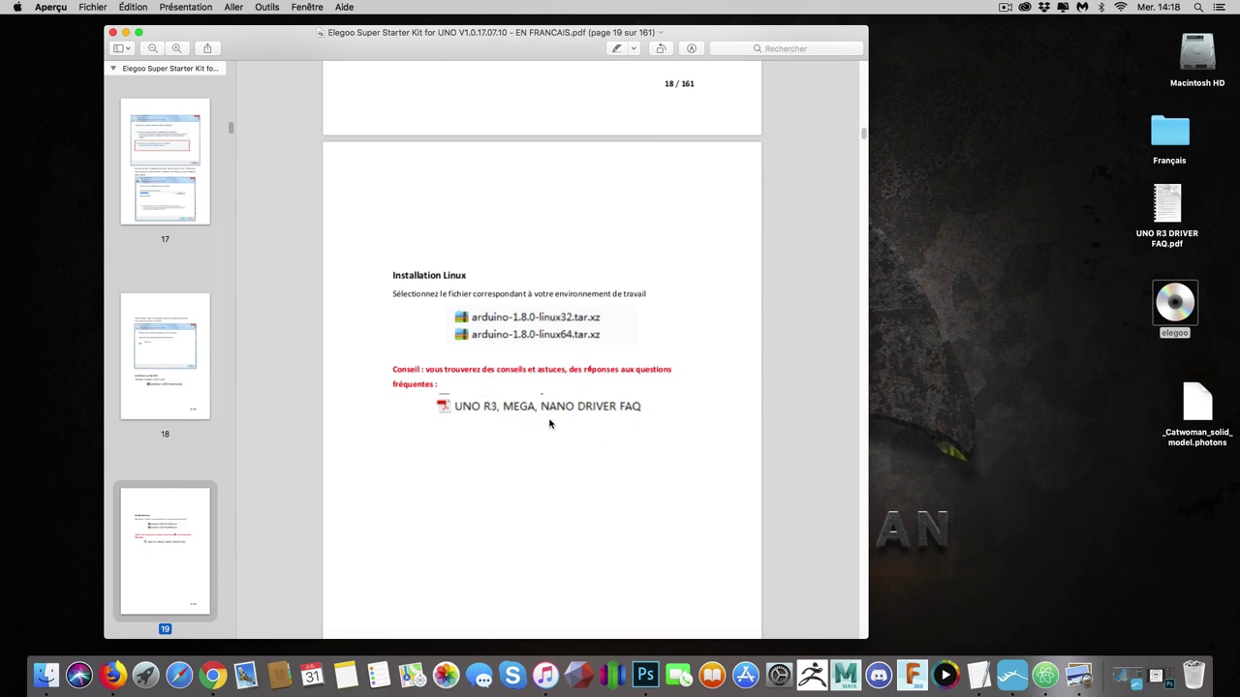
Read the Leçon 1 introduction on page 20 about what a library is and how to open the library manager.
{"action": "scroll", "coordinate": [626, 429], "scroll_direction": "down", "scroll_amount": 10}
{"action": "scroll", "coordinate": [625, 432], "scroll_direction": "down", "scroll_amount": 2}
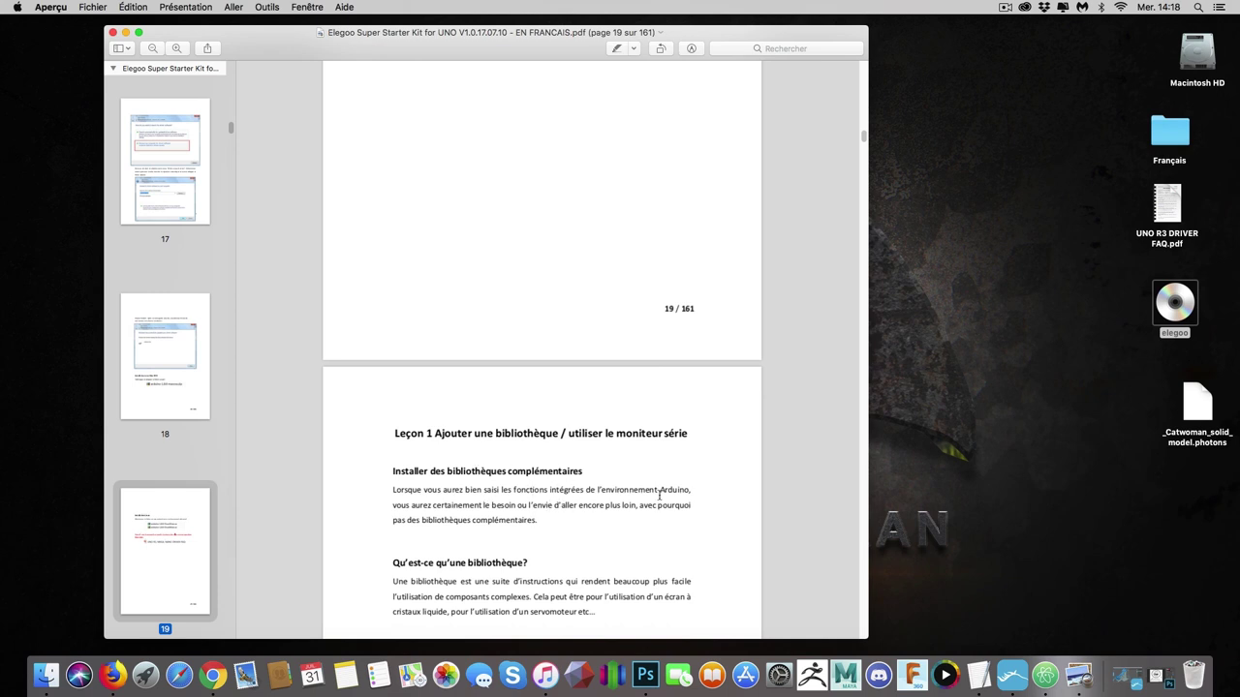
{"action": "scroll", "coordinate": [770, 532], "scroll_direction": "down", "scroll_amount": 2}
{"action": "scroll", "coordinate": [773, 532], "scroll_direction": "down", "scroll_amount": 2}
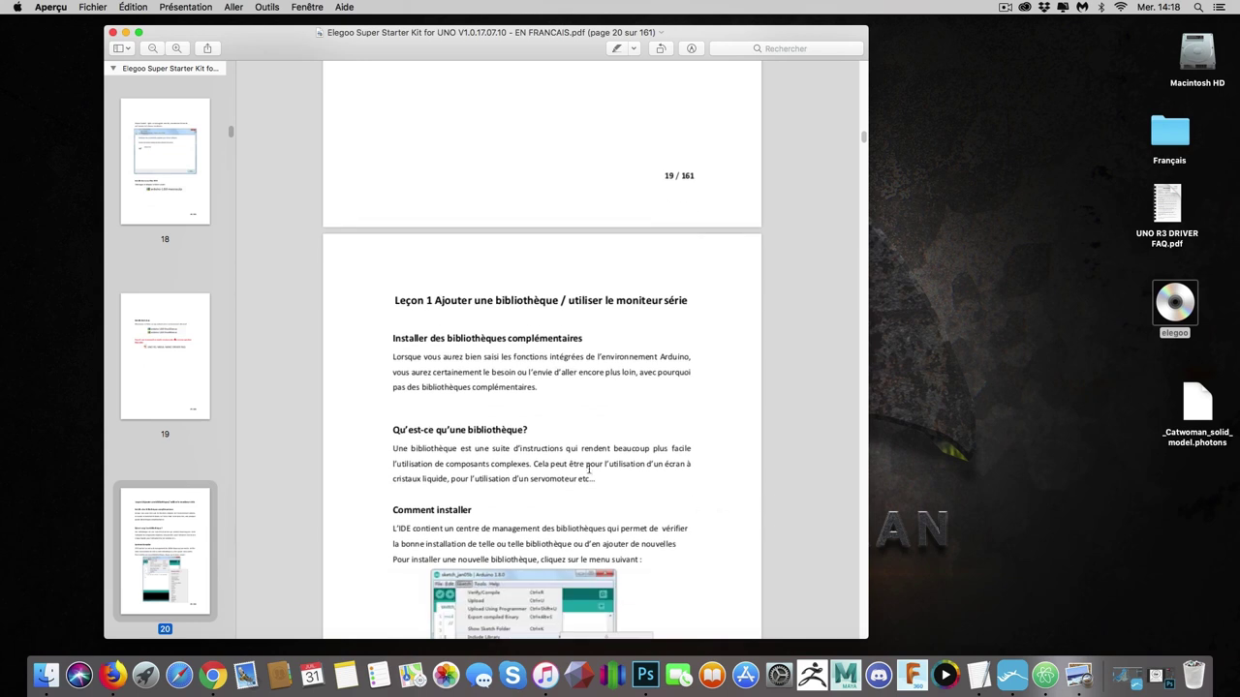
{"action": "scroll", "coordinate": [704, 504], "scroll_direction": "down", "scroll_amount": 3}
{"action": "scroll", "coordinate": [742, 507], "scroll_direction": "down", "scroll_amount": 2}
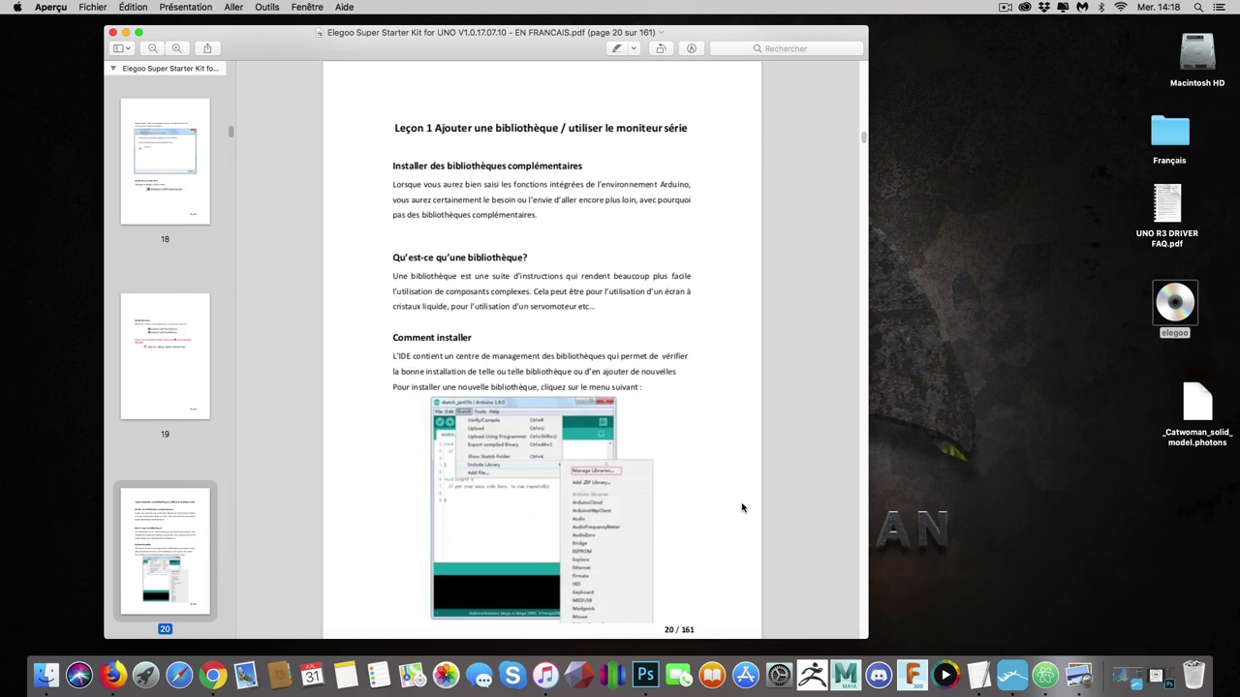
{"action": "scroll", "coordinate": [742, 508], "scroll_direction": "down", "scroll_amount": 2}
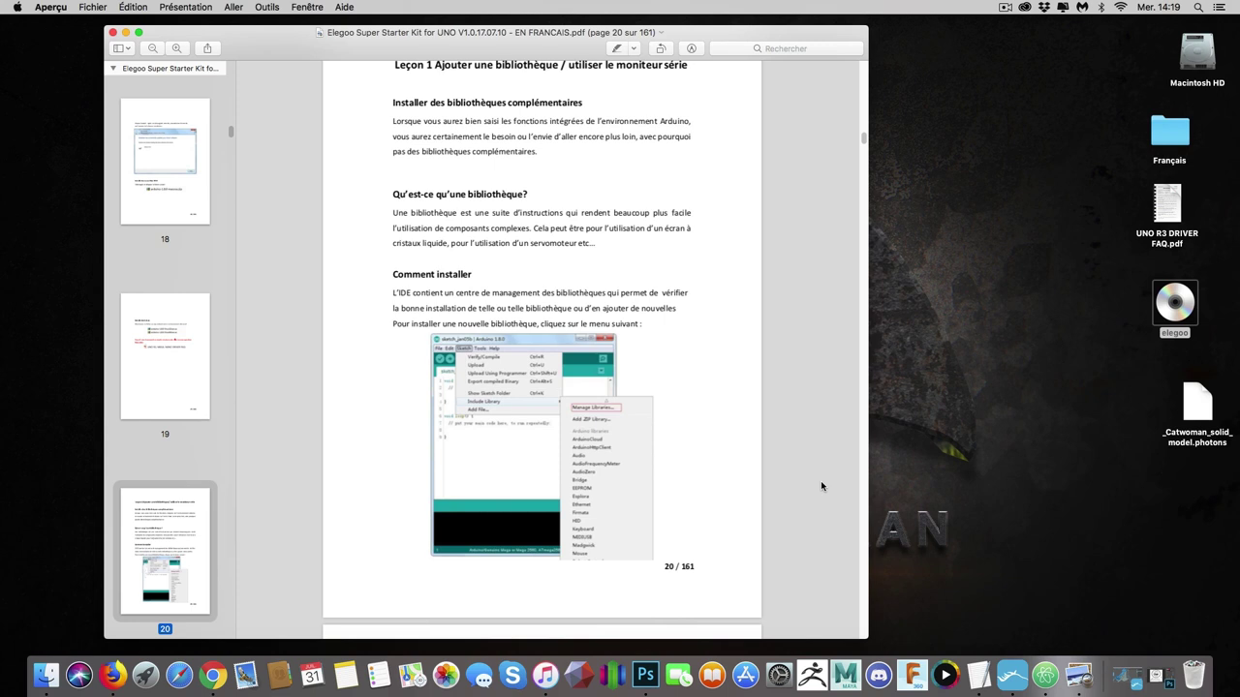
{"action": "scroll", "coordinate": [820, 480], "scroll_direction": "down", "scroll_amount": 3}
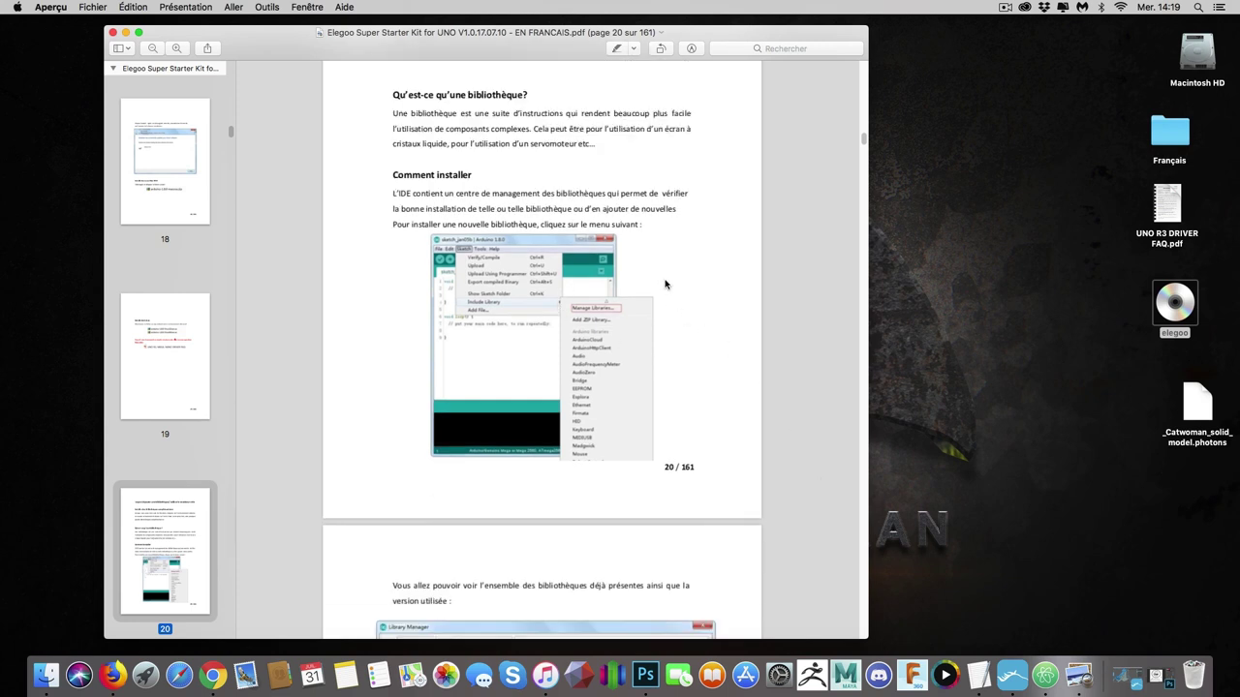
{"action": "scroll", "coordinate": [826, 414], "scroll_direction": "down", "scroll_amount": 3}
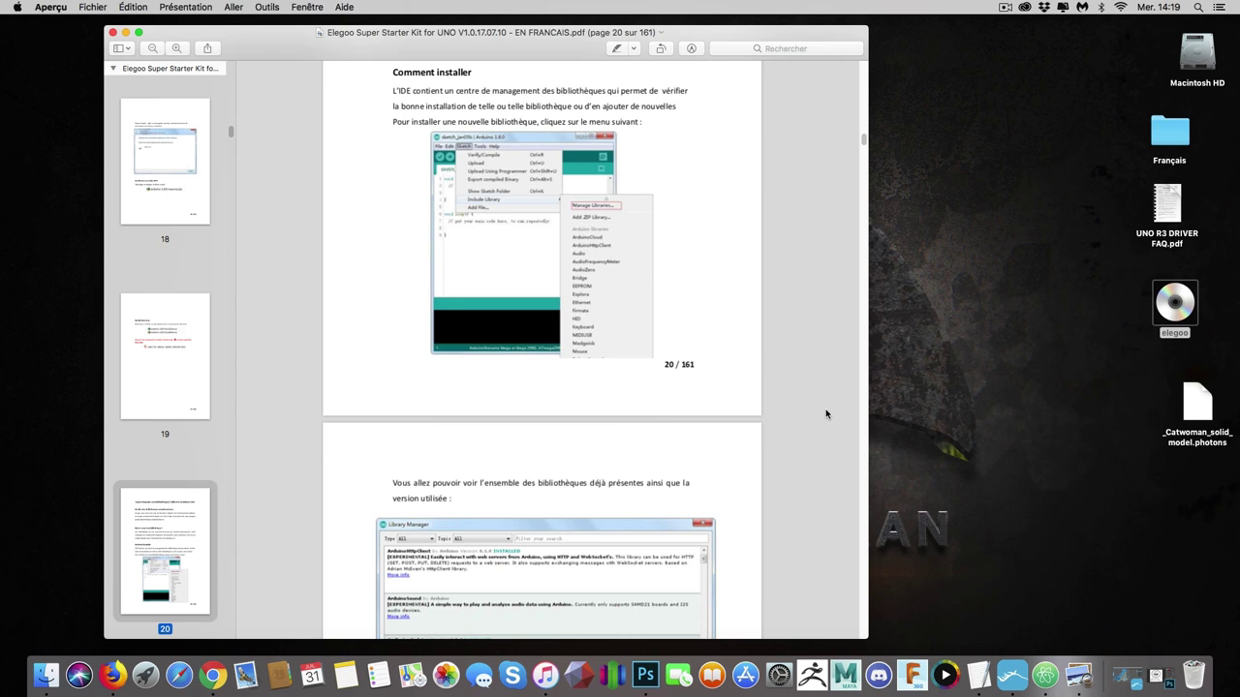
Read pages 21 to 23 on installing libraries through the Library Manager and adding a missing library from a zip file.
{"action": "scroll", "coordinate": [826, 415], "scroll_direction": "down", "scroll_amount": 13}
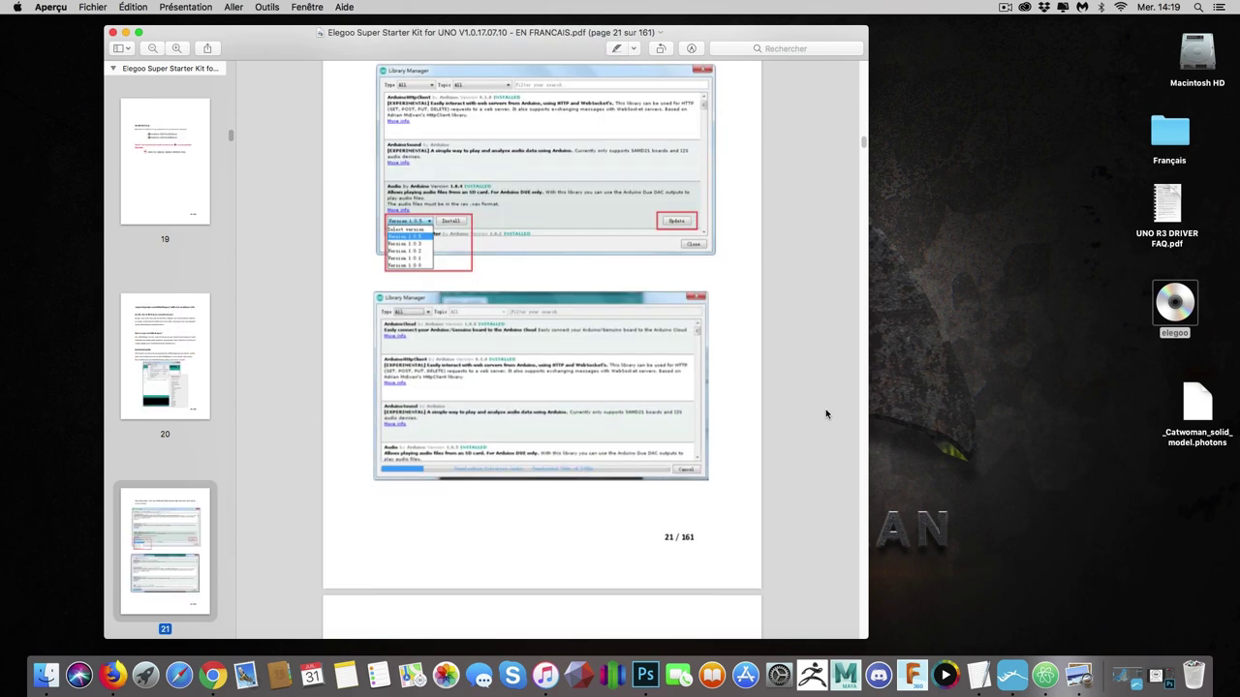
{"action": "scroll", "coordinate": [826, 415], "scroll_direction": "down", "scroll_amount": 10}
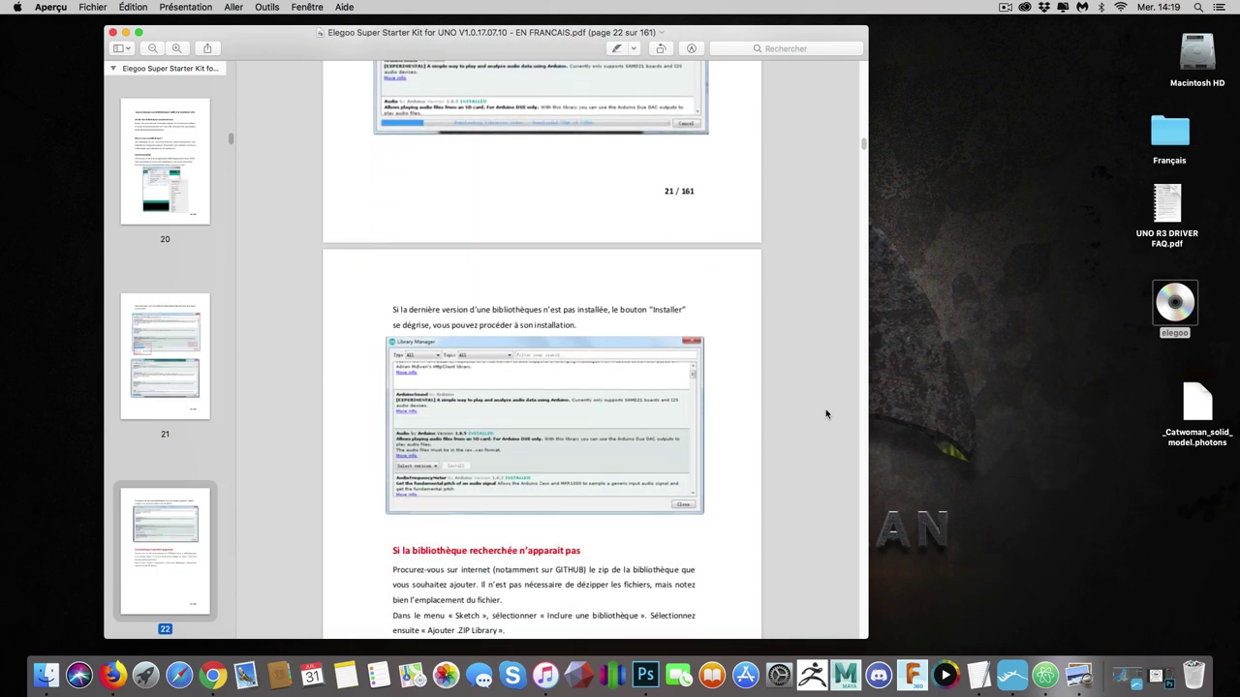
{"action": "scroll", "coordinate": [826, 414], "scroll_direction": "down", "scroll_amount": 10}
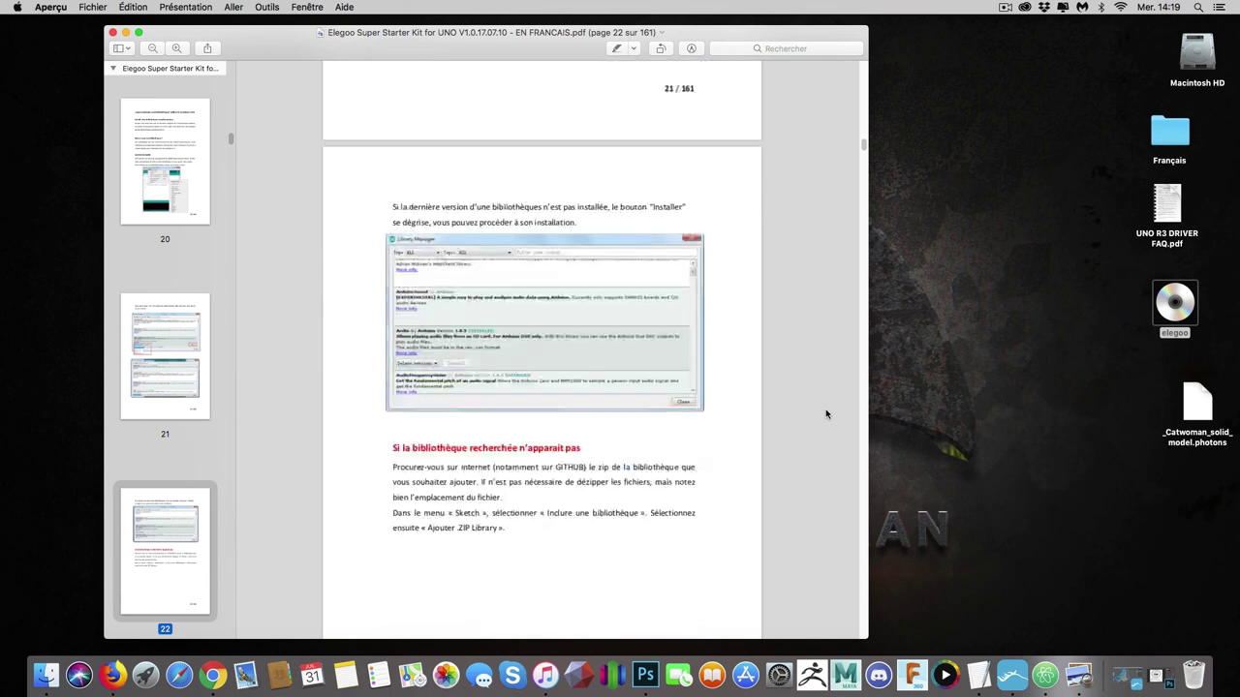
{"action": "scroll", "coordinate": [826, 415], "scroll_direction": "down", "scroll_amount": 13}
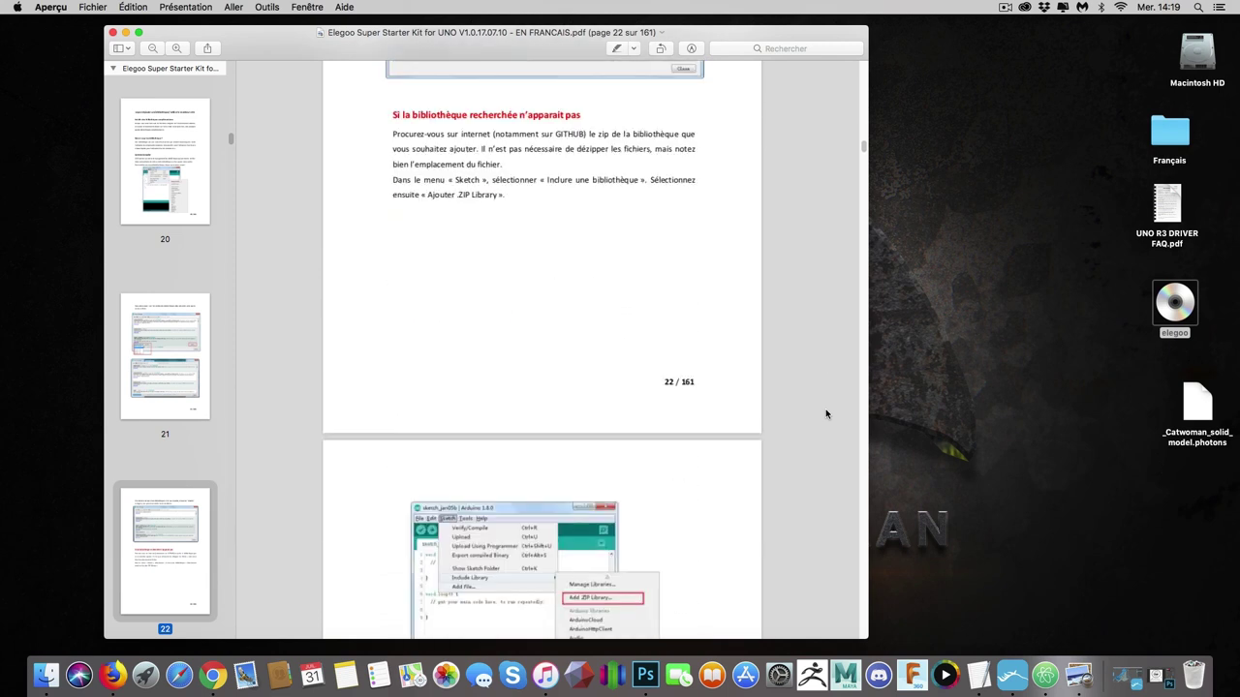
{"action": "scroll", "coordinate": [826, 415], "scroll_direction": "down", "scroll_amount": 12}
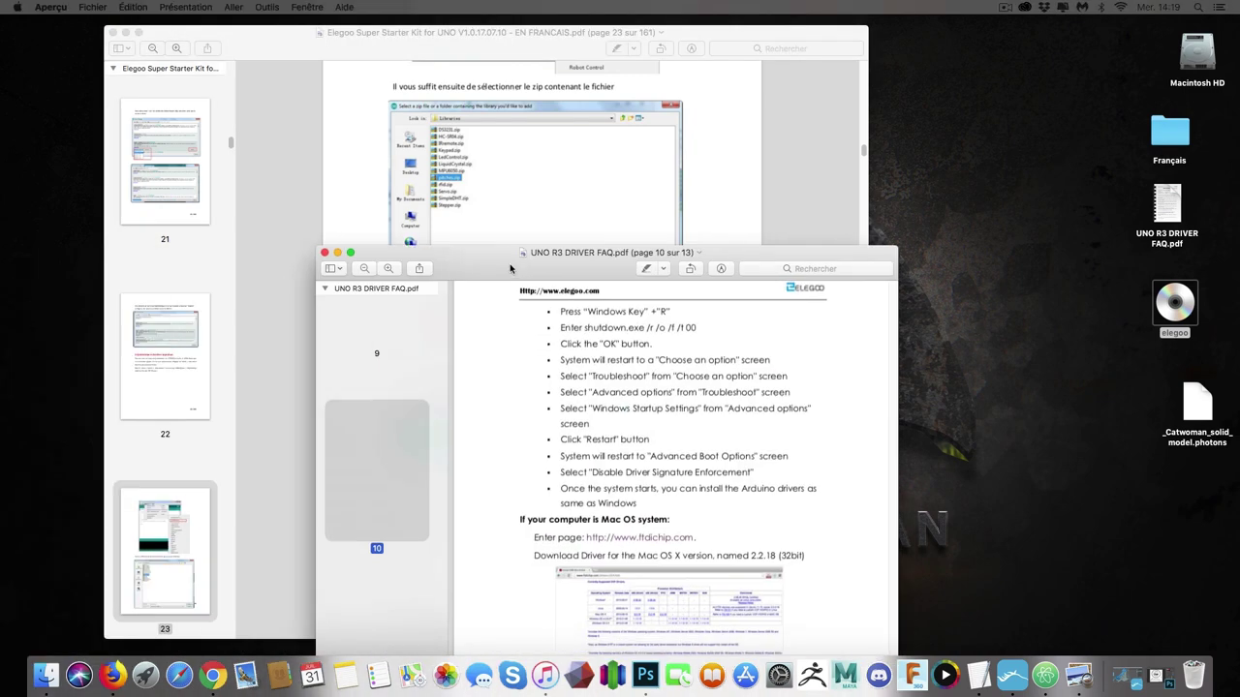
Review the driver FAQ backwards from the Mac OS and Windows 8 instructions on page 10 to the Windows 7 driver update on page 7.
{"action": "left_click_drag", "start_coordinate": [497, 262], "coordinate": [663, 102]}
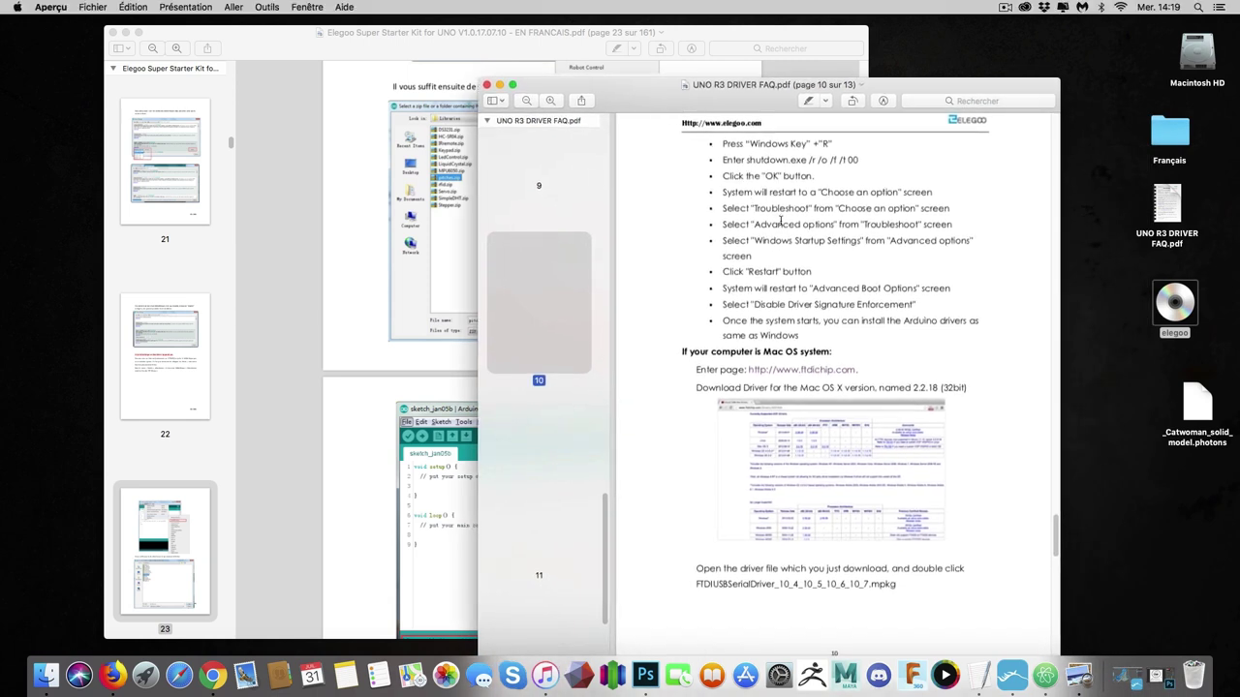
{"action": "scroll", "coordinate": [789, 228], "scroll_direction": "up", "scroll_amount": 5}
{"action": "scroll", "coordinate": [806, 243], "scroll_direction": "up", "scroll_amount": 10}
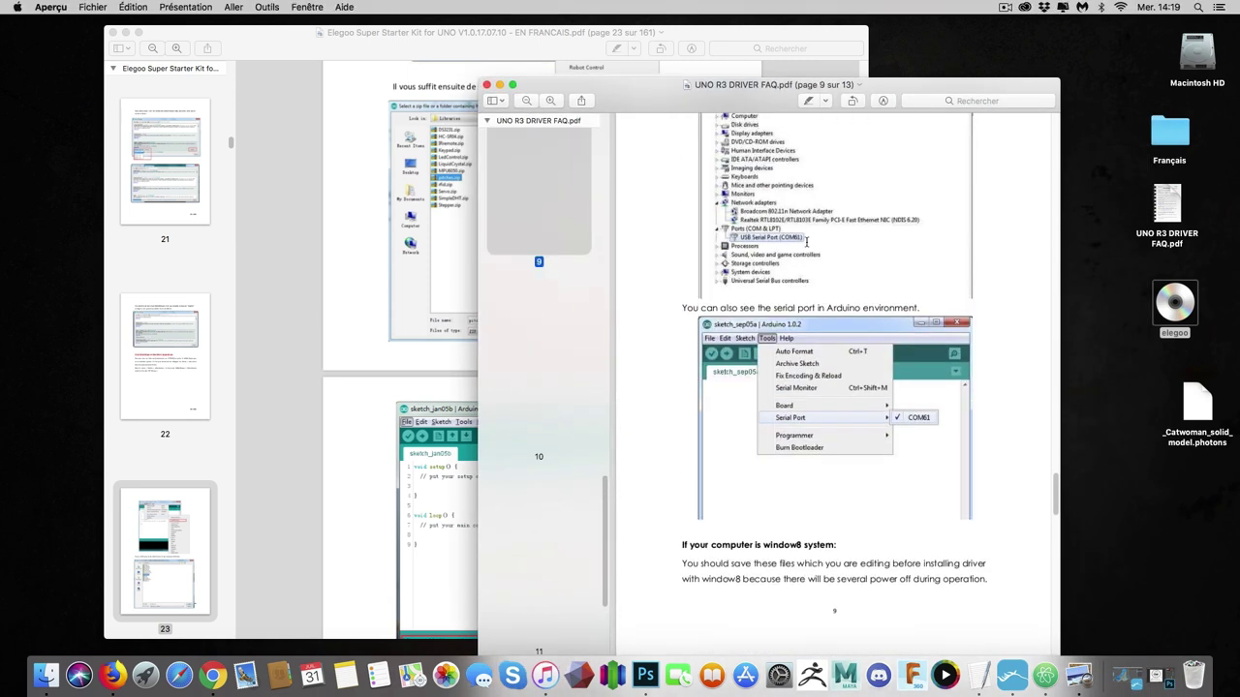
{"action": "scroll", "coordinate": [806, 242], "scroll_direction": "up", "scroll_amount": 10}
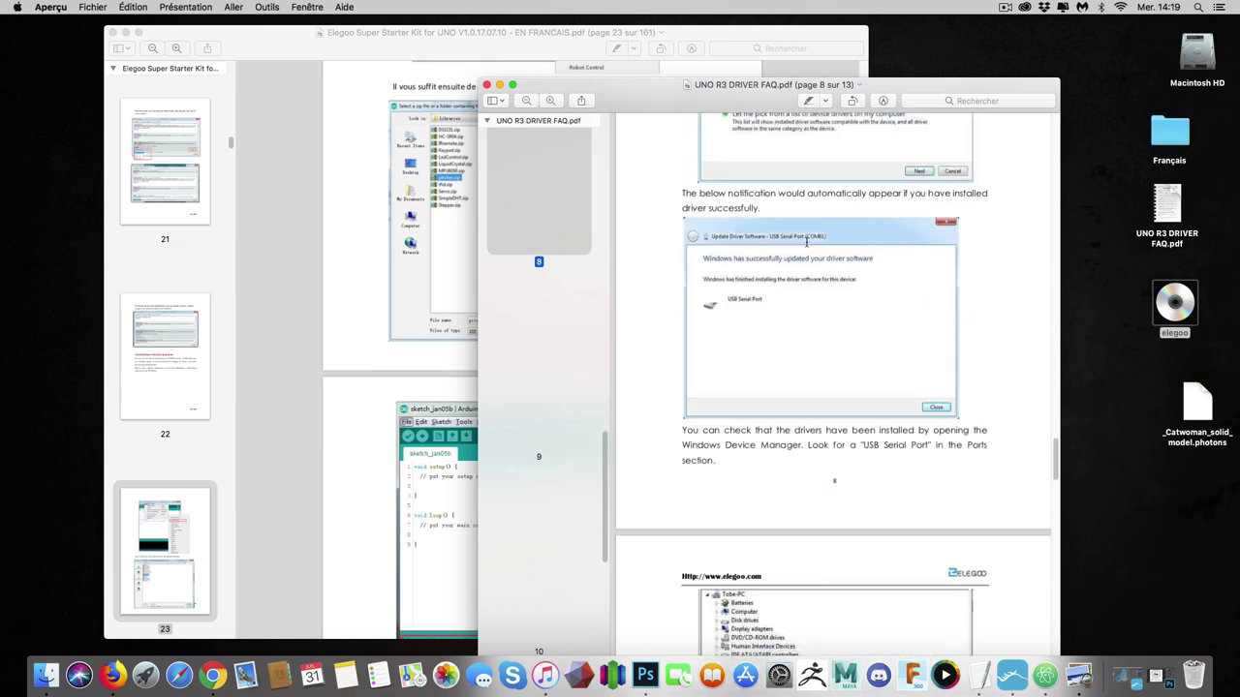
{"action": "scroll", "coordinate": [806, 242], "scroll_direction": "up", "scroll_amount": 8}
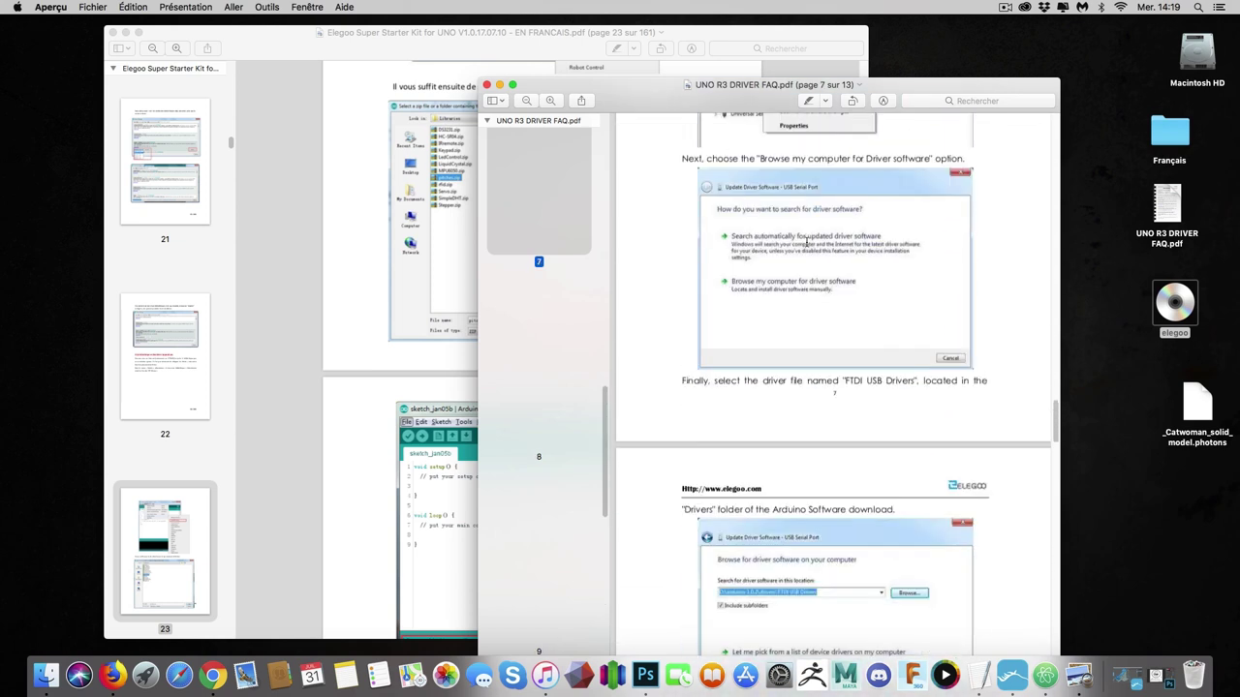
{"action": "scroll", "coordinate": [806, 243], "scroll_direction": "up", "scroll_amount": 2}
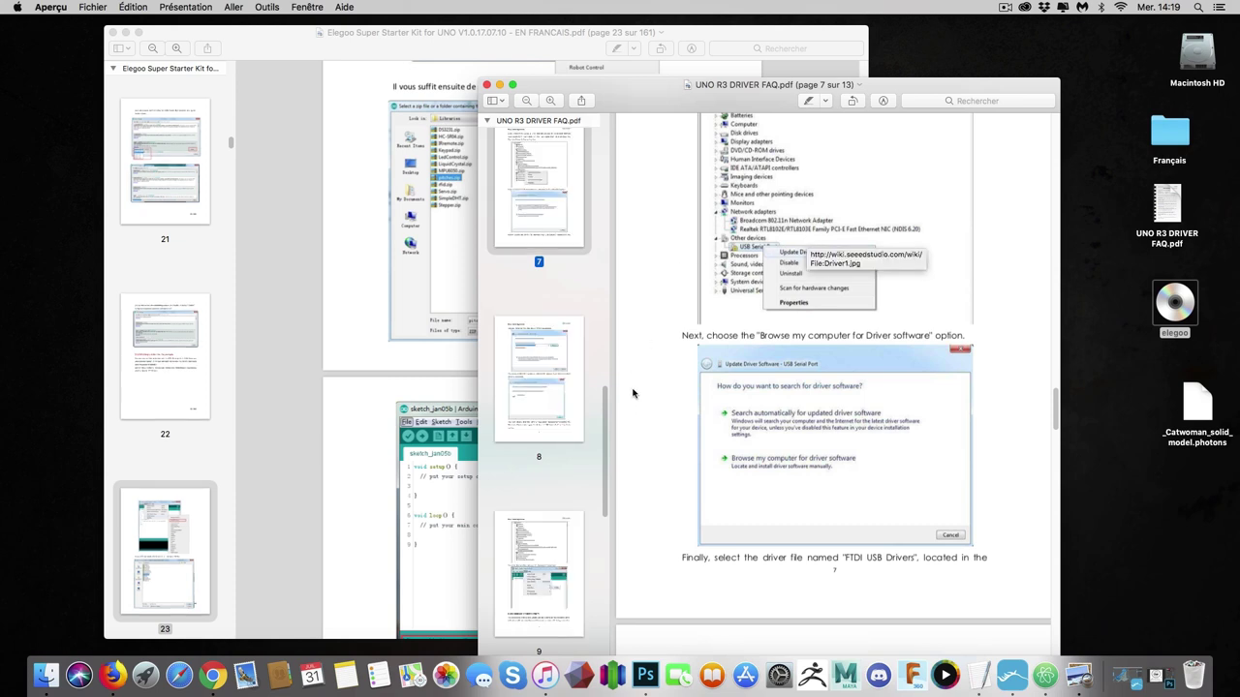
{"action": "scroll", "coordinate": [605, 432], "scroll_direction": "down", "scroll_amount": 1}
Examine the Hardware Update Wizard driver installation on pages 6 back to 2 of the driver FAQ.
{"action": "left_click_drag", "start_coordinate": [606, 433], "coordinate": [603, 514]}
{"action": "scroll", "coordinate": [649, 388], "scroll_direction": "up", "scroll_amount": 5}
{"action": "scroll", "coordinate": [661, 369], "scroll_direction": "up", "scroll_amount": 10}
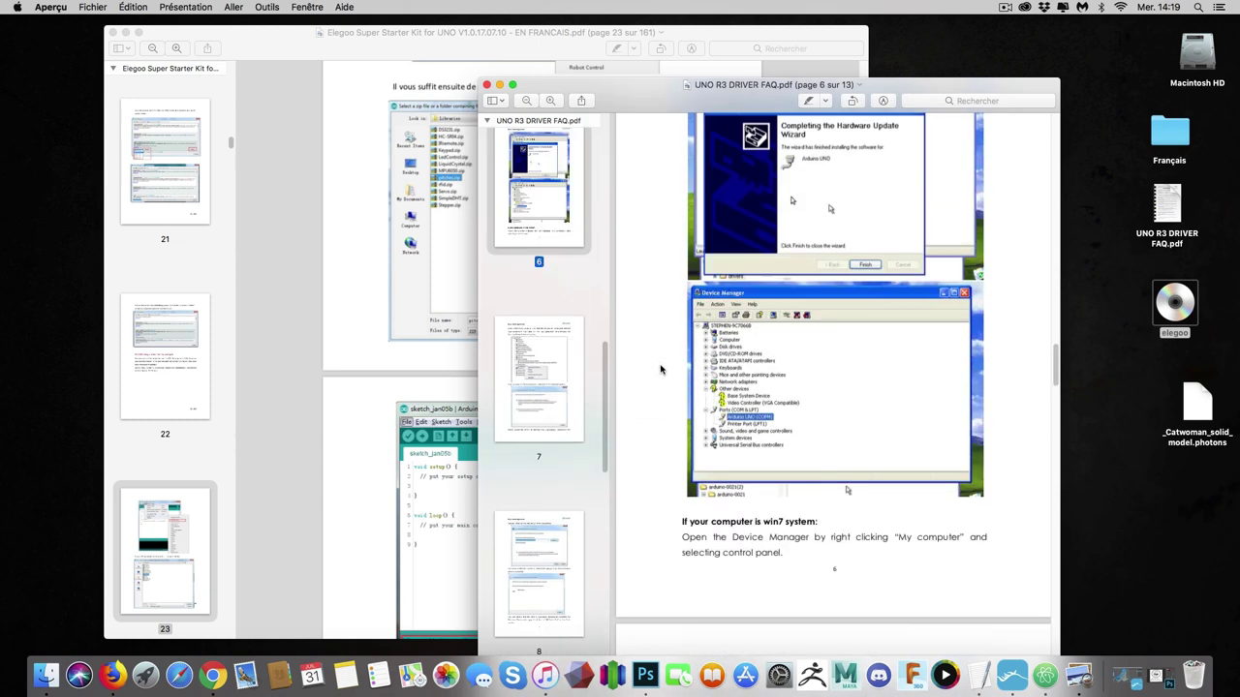
{"action": "scroll", "coordinate": [660, 369], "scroll_direction": "up", "scroll_amount": 5}
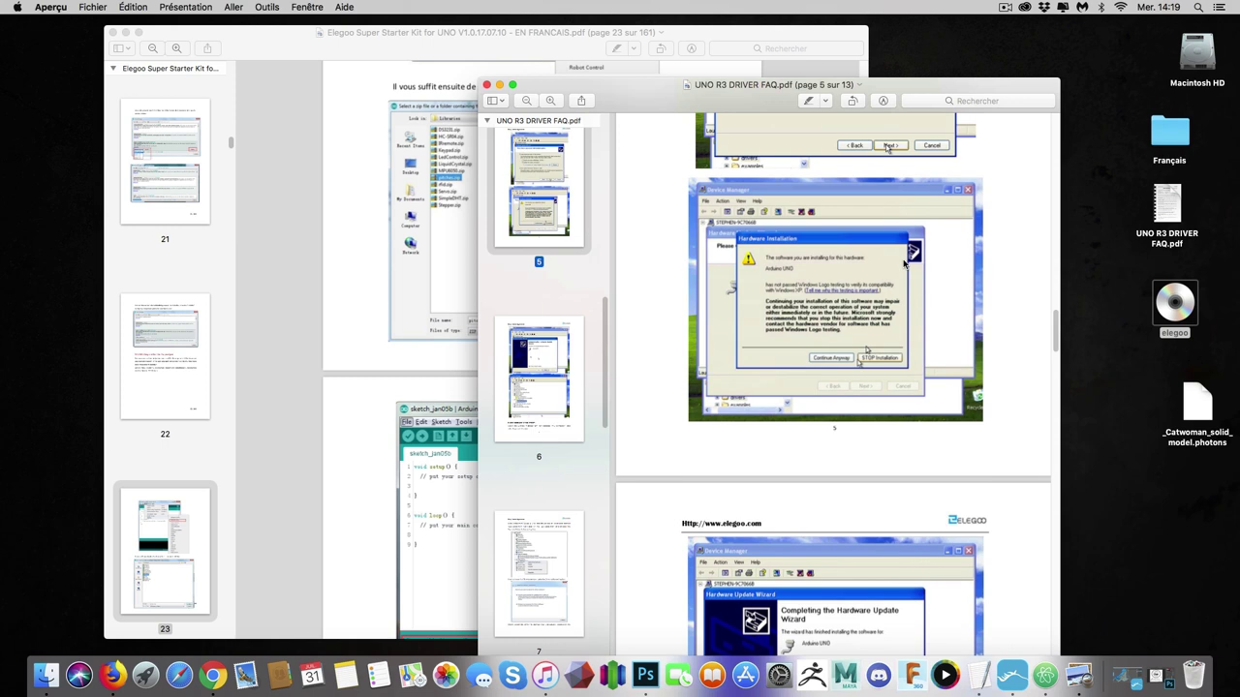
{"action": "scroll", "coordinate": [919, 306], "scroll_direction": "up", "scroll_amount": 5}
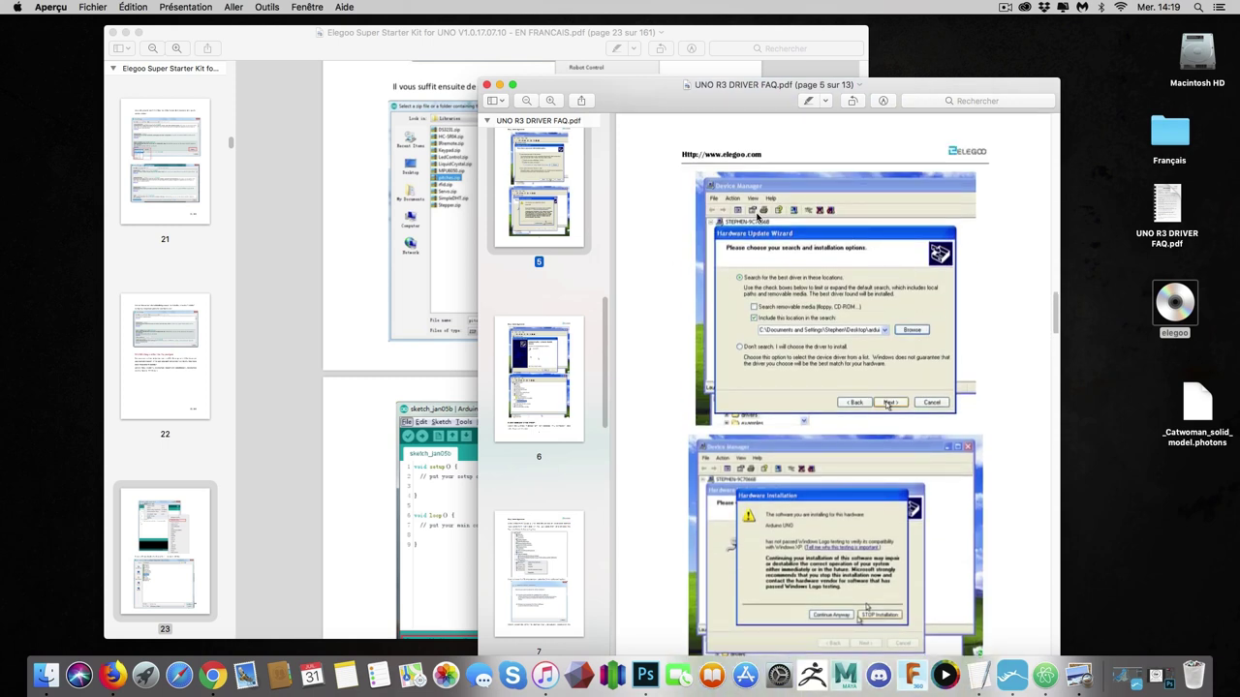
{"action": "scroll", "coordinate": [757, 219], "scroll_direction": "up", "scroll_amount": 5}
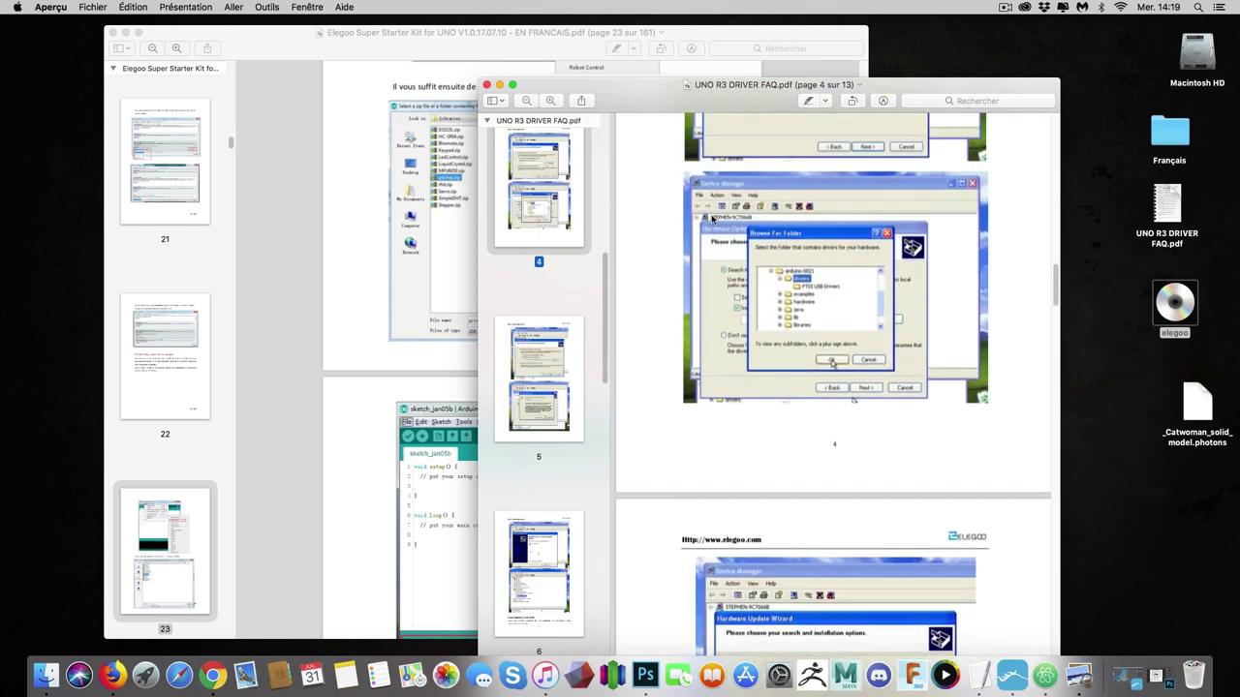
{"action": "scroll", "coordinate": [664, 217], "scroll_direction": "up", "scroll_amount": 5}
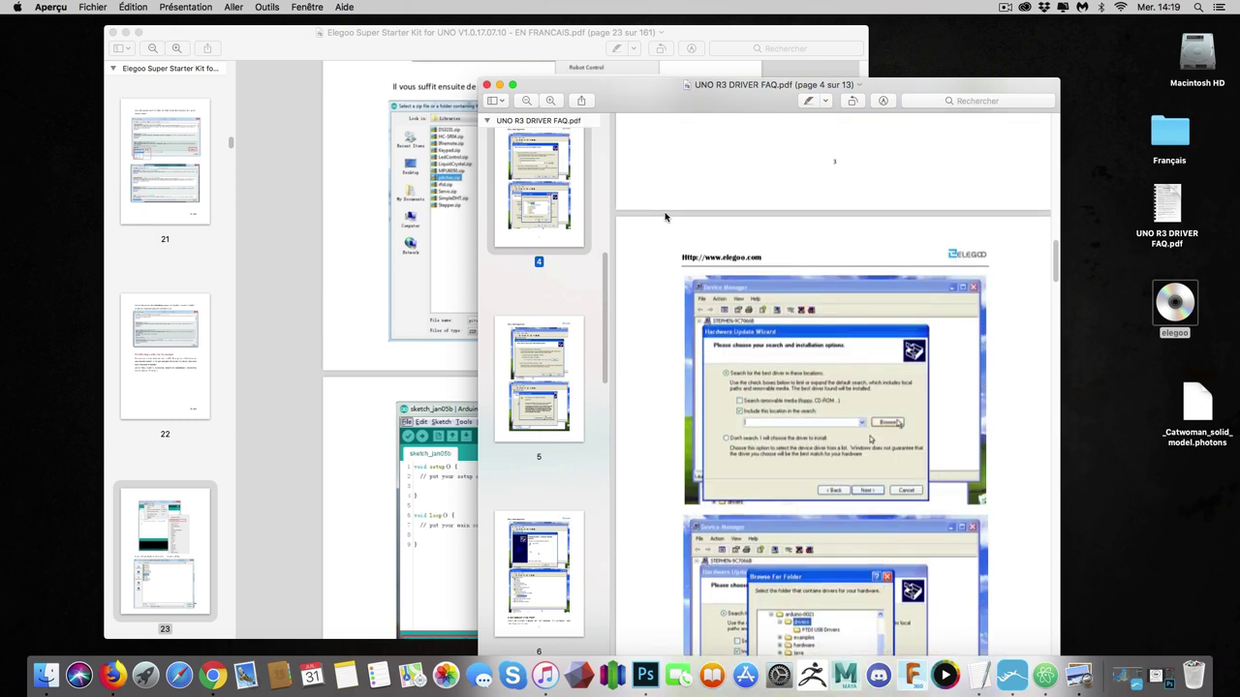
{"action": "scroll", "coordinate": [665, 217], "scroll_direction": "up", "scroll_amount": 3}
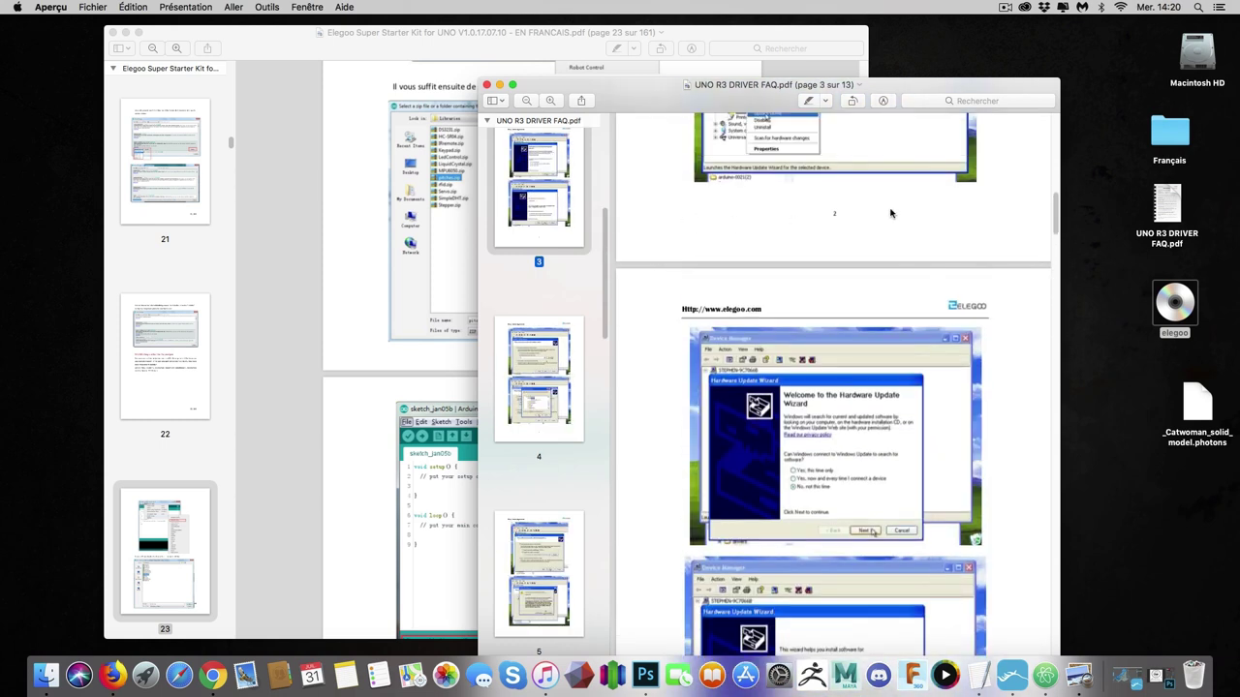
{"action": "scroll", "coordinate": [1018, 239], "scroll_direction": "up", "scroll_amount": 2}
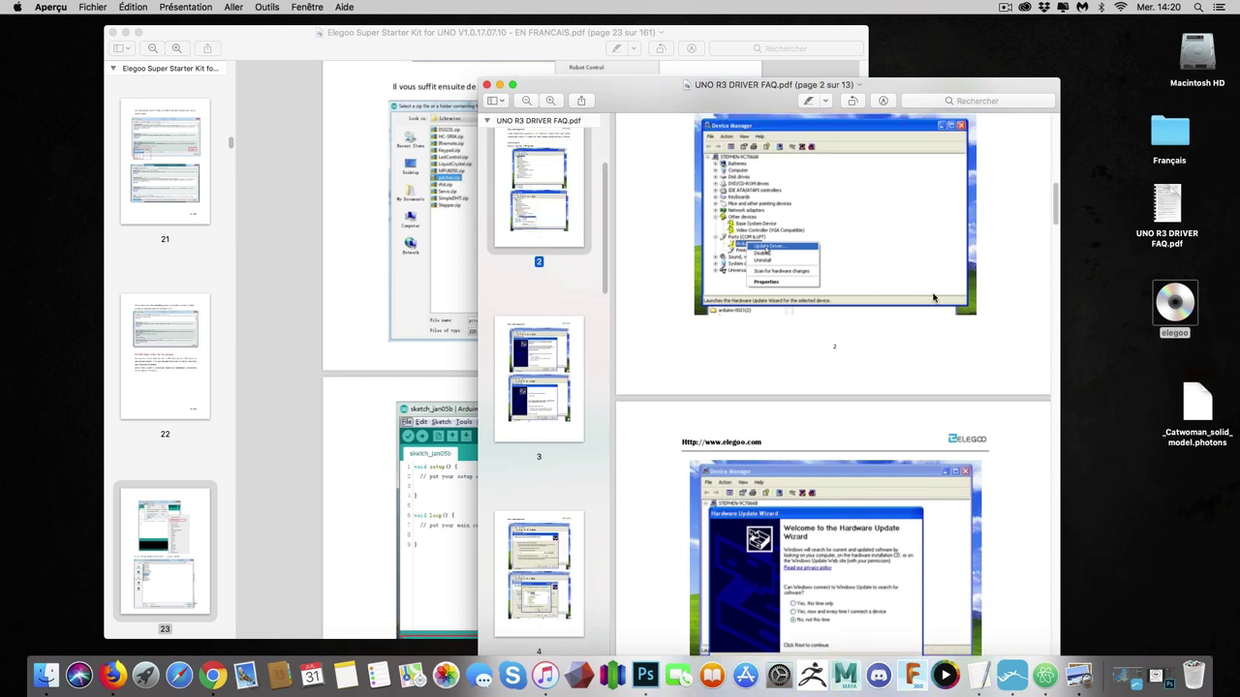
{"action": "scroll", "coordinate": [934, 299], "scroll_direction": "down", "scroll_amount": 3}
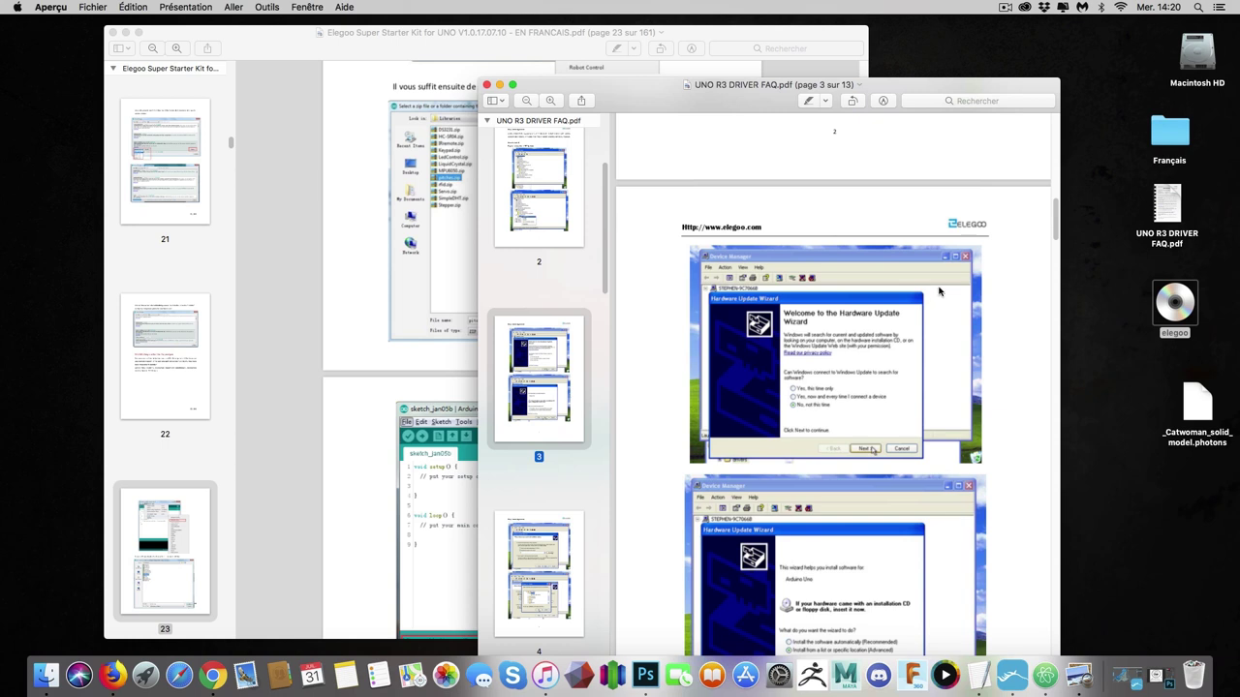
{"action": "left_click_drag", "start_coordinate": [982, 87], "coordinate": [1051, 41]}
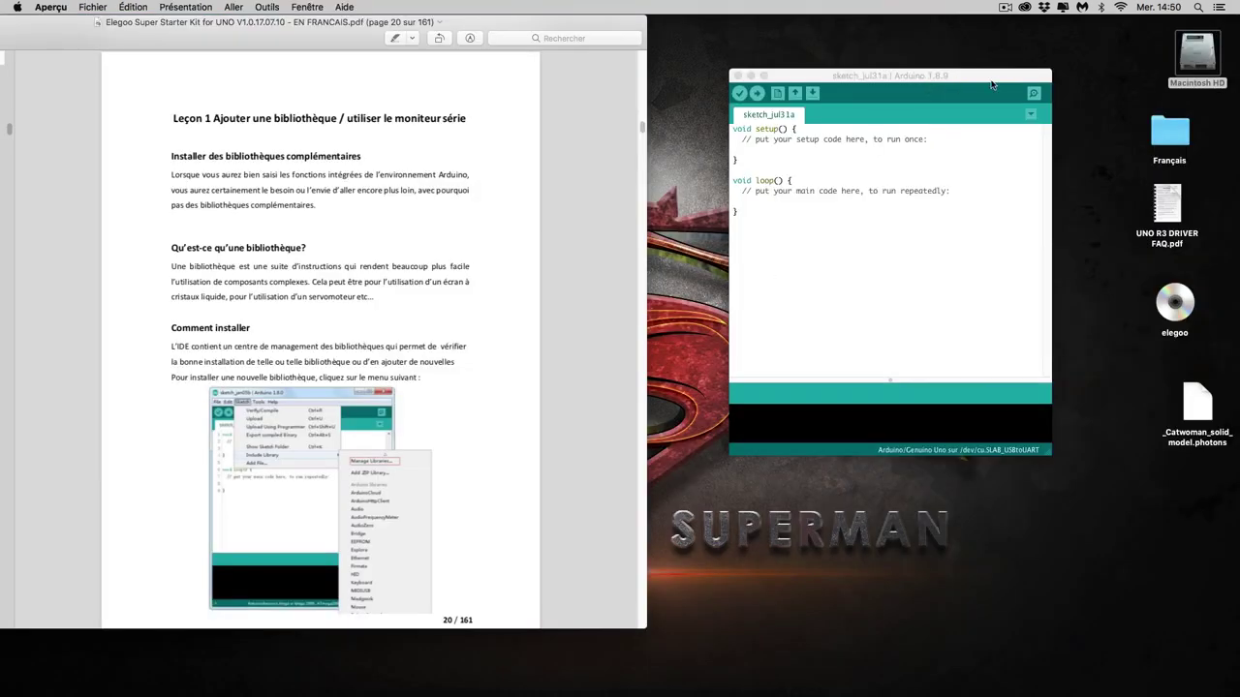
Switch to the Arduino IDE and open the file chooser for adding a .ZIP library, placing it over the manual.
{"action": "left_click", "coordinate": [994, 76]}
{"action": "left_click_drag", "start_coordinate": [995, 76], "coordinate": [997, 75]}
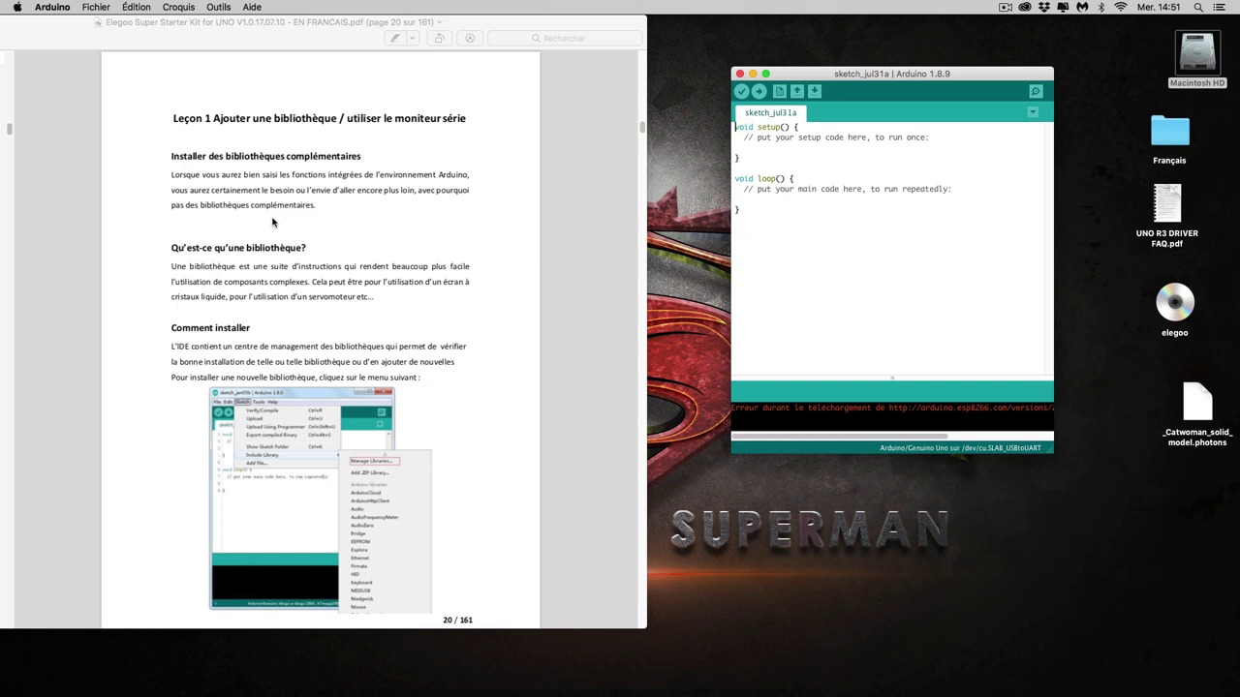
{"action": "mouse_move", "coordinate": [974, 79]}
{"action": "left_mouse_down"}
{"action": "mouse_move", "coordinate": [951, 78]}
{"action": "mouse_move", "coordinate": [974, 56]}
{"action": "left_mouse_up"}
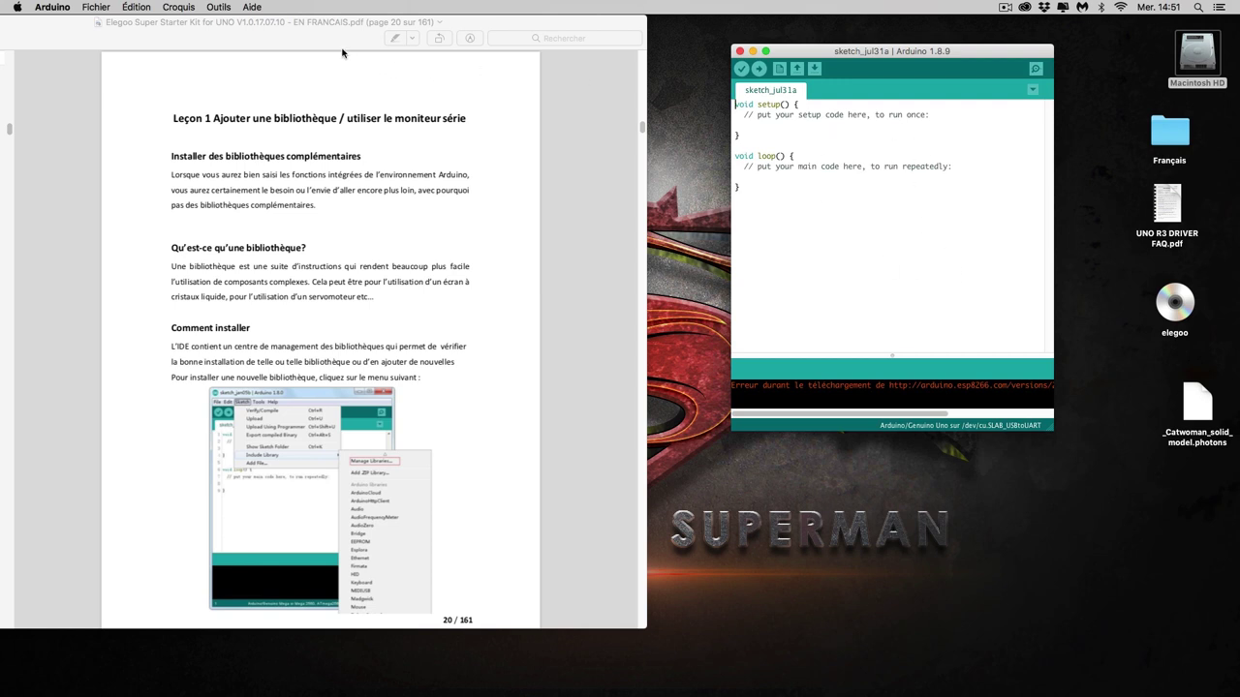
{"action": "left_click", "coordinate": [180, 7]}
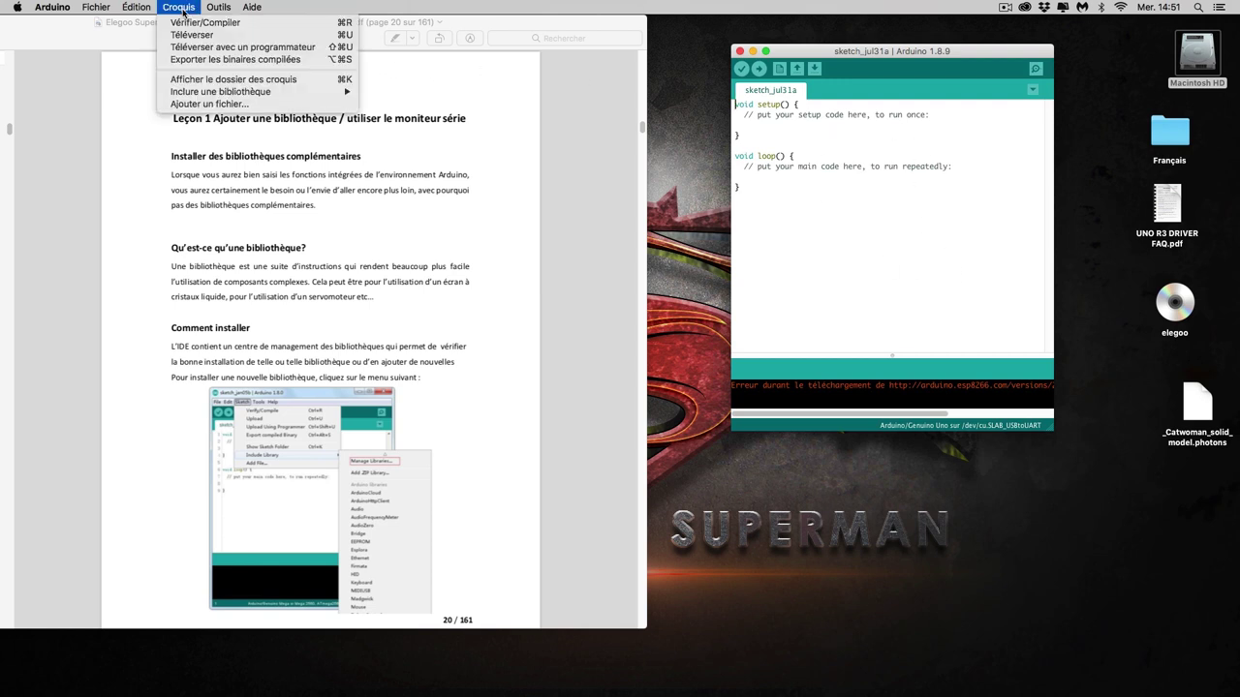
{"action": "mouse_move", "coordinate": [206, 93]}
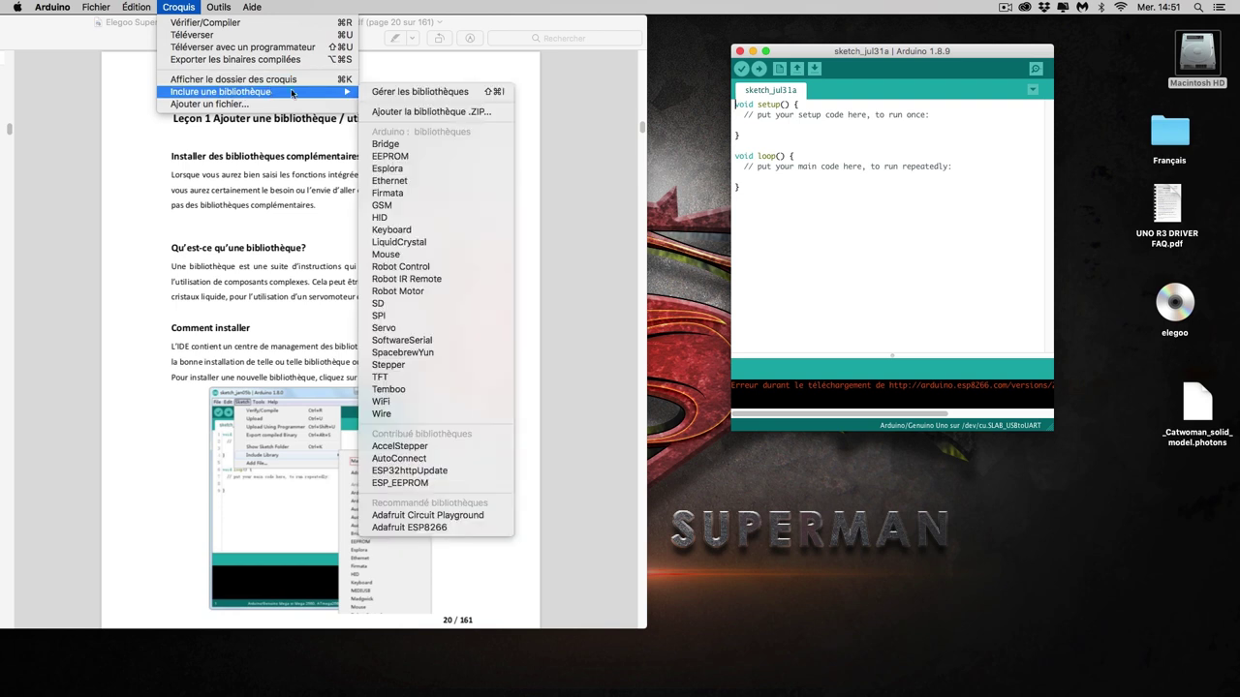
{"action": "left_click", "coordinate": [422, 113]}
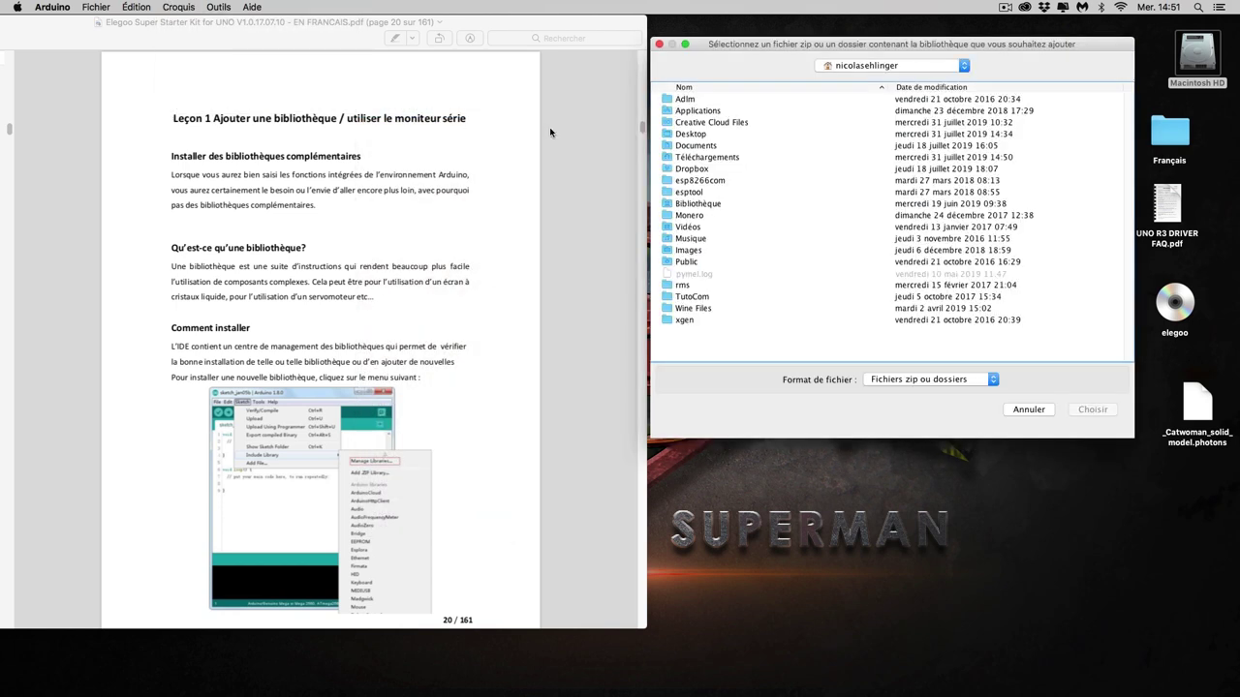
{"action": "mouse_move", "coordinate": [796, 45]}
{"action": "left_mouse_down"}
{"action": "mouse_move", "coordinate": [194, 52]}
{"action": "mouse_move", "coordinate": [203, 66]}
{"action": "left_mouse_up"}
Open the Français folder on the desktop and inspect its Libraries zip files and the lesson folders inside code.
{"action": "double_click", "coordinate": [1171, 134]}
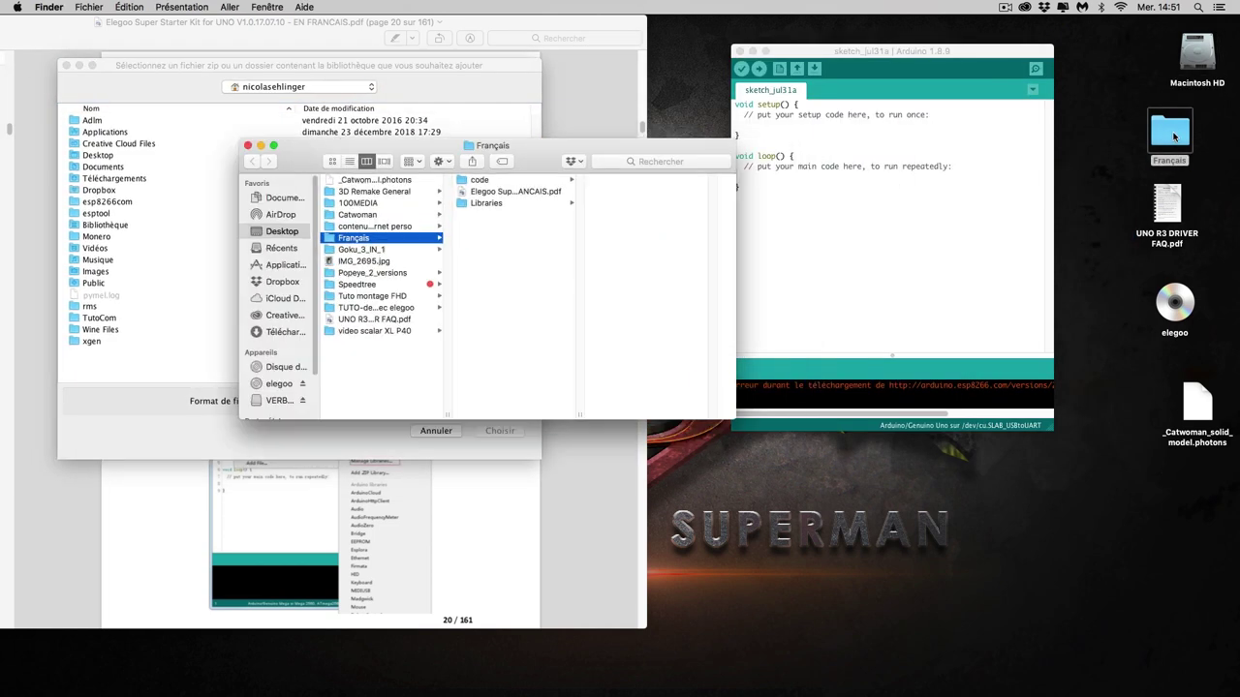
{"action": "left_click", "coordinate": [498, 204]}
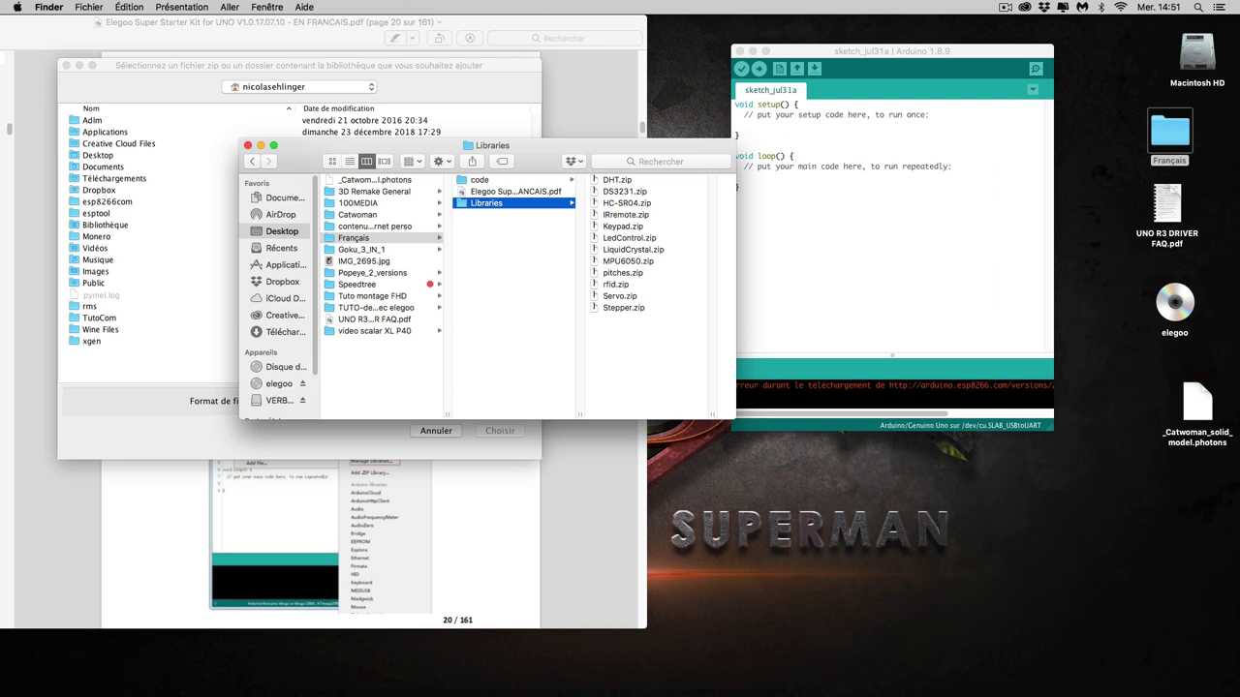
{"action": "left_click", "coordinate": [513, 180]}
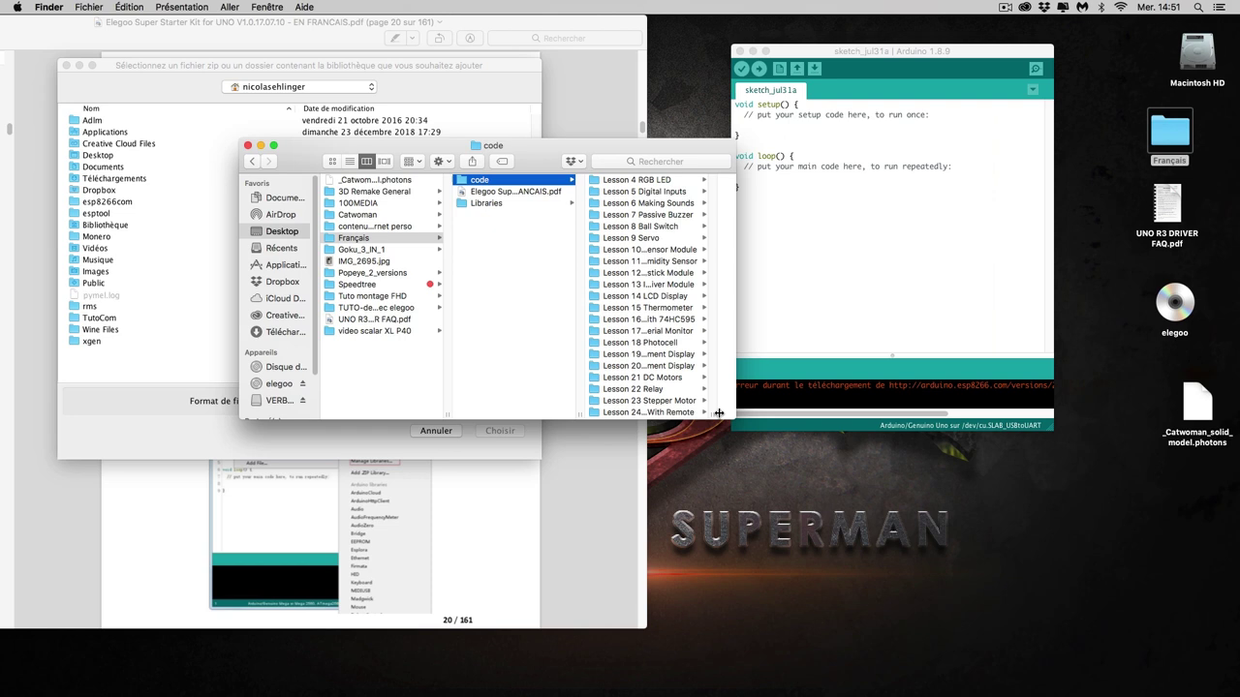
{"action": "left_click_drag", "start_coordinate": [733, 418], "coordinate": [856, 512]}
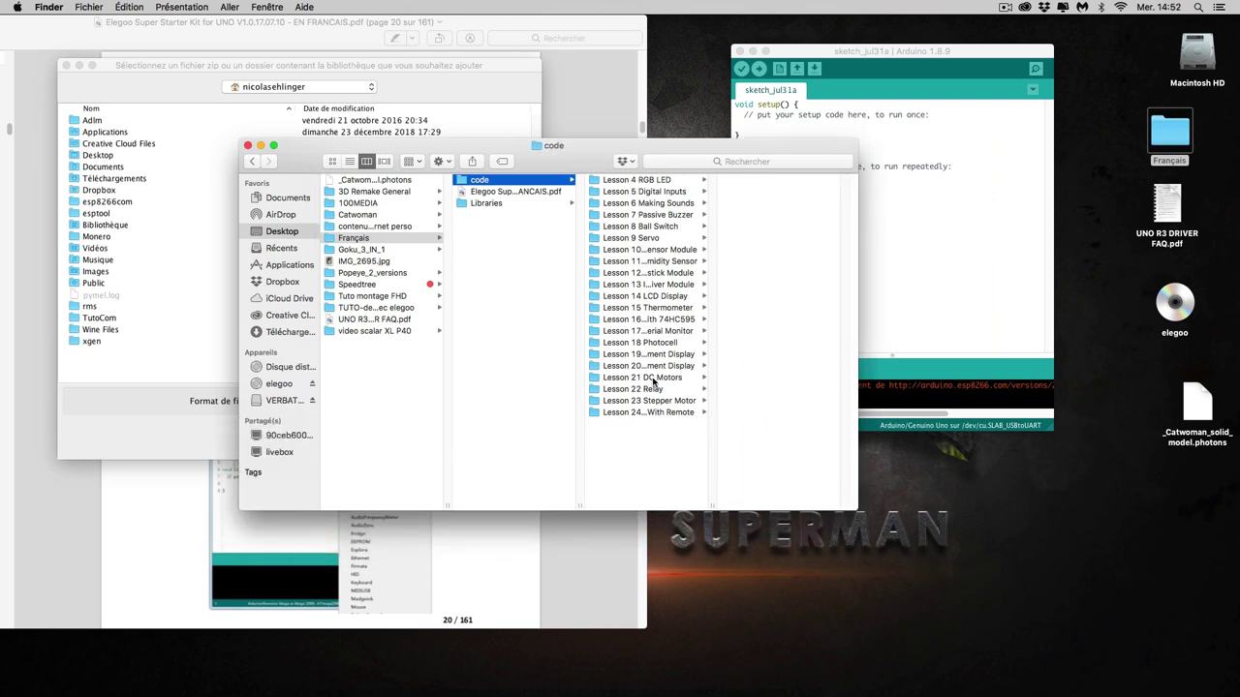
{"action": "key", "text": "super+w"}
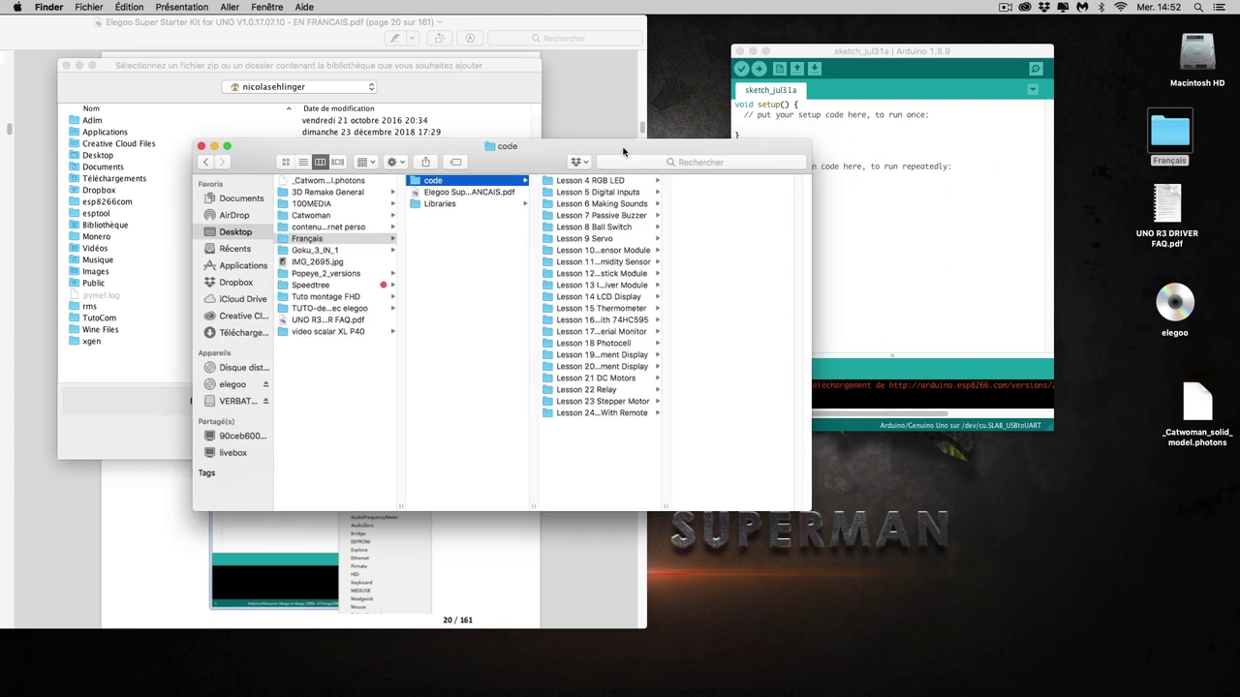
Look back through the manual's IDE and driver installation pages from page 20 to page 13, and return to Leçon 1.
{"action": "left_click", "coordinate": [516, 27]}
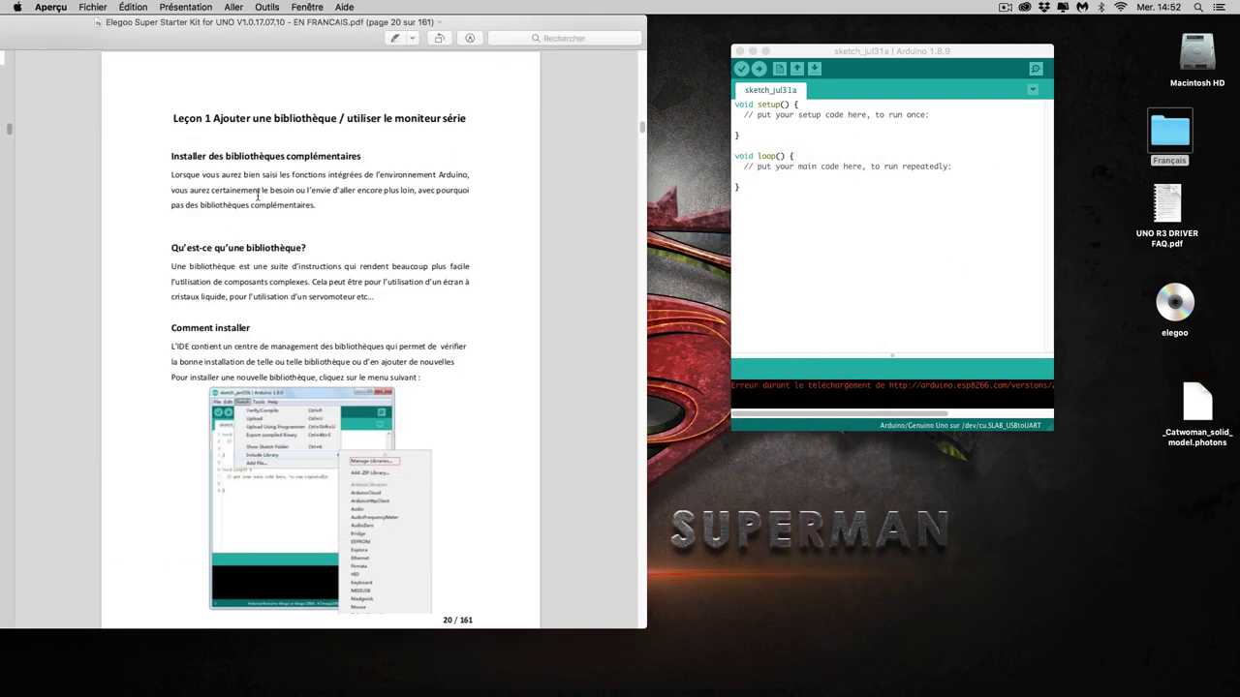
{"action": "scroll", "coordinate": [477, 251], "scroll_direction": "up", "scroll_amount": 10}
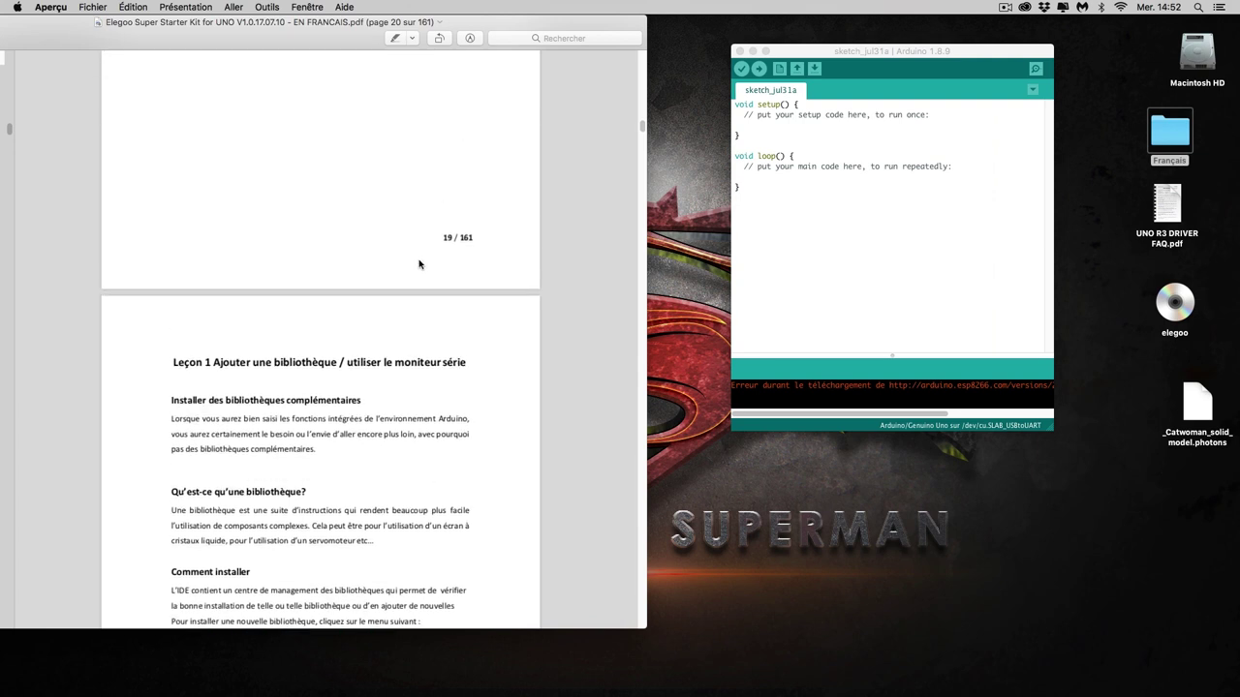
{"action": "scroll", "coordinate": [362, 270], "scroll_direction": "up", "scroll_amount": 10}
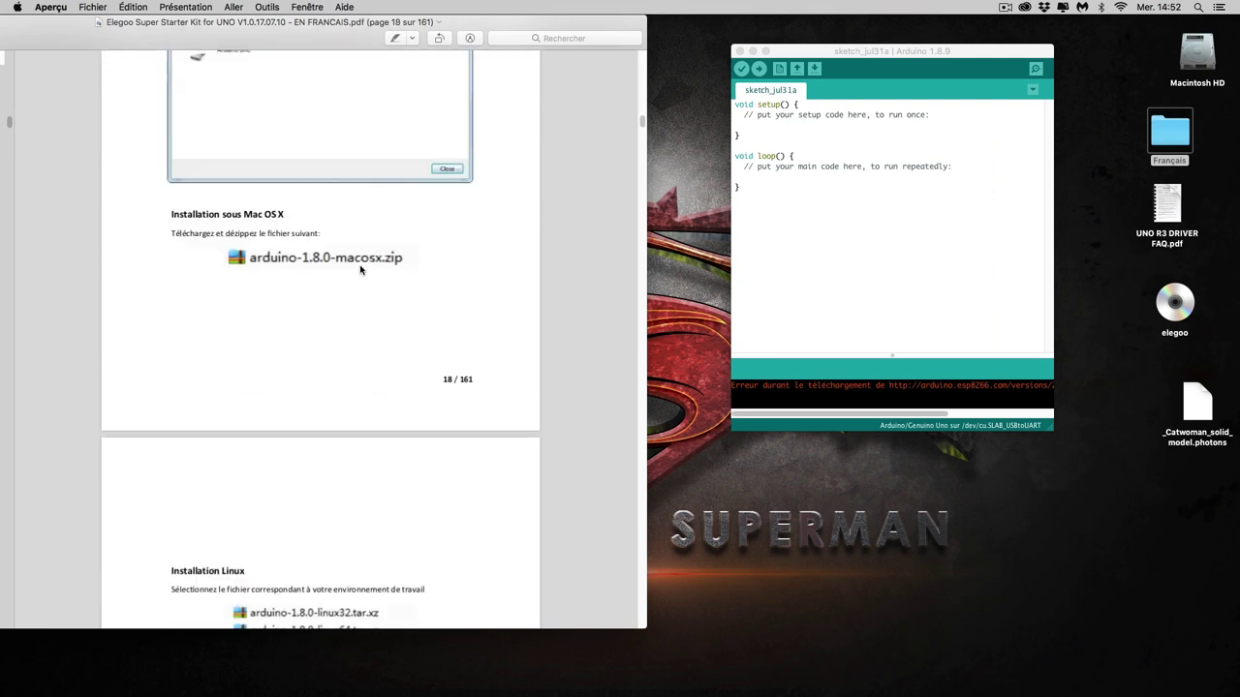
{"action": "scroll", "coordinate": [361, 270], "scroll_direction": "up", "scroll_amount": 10}
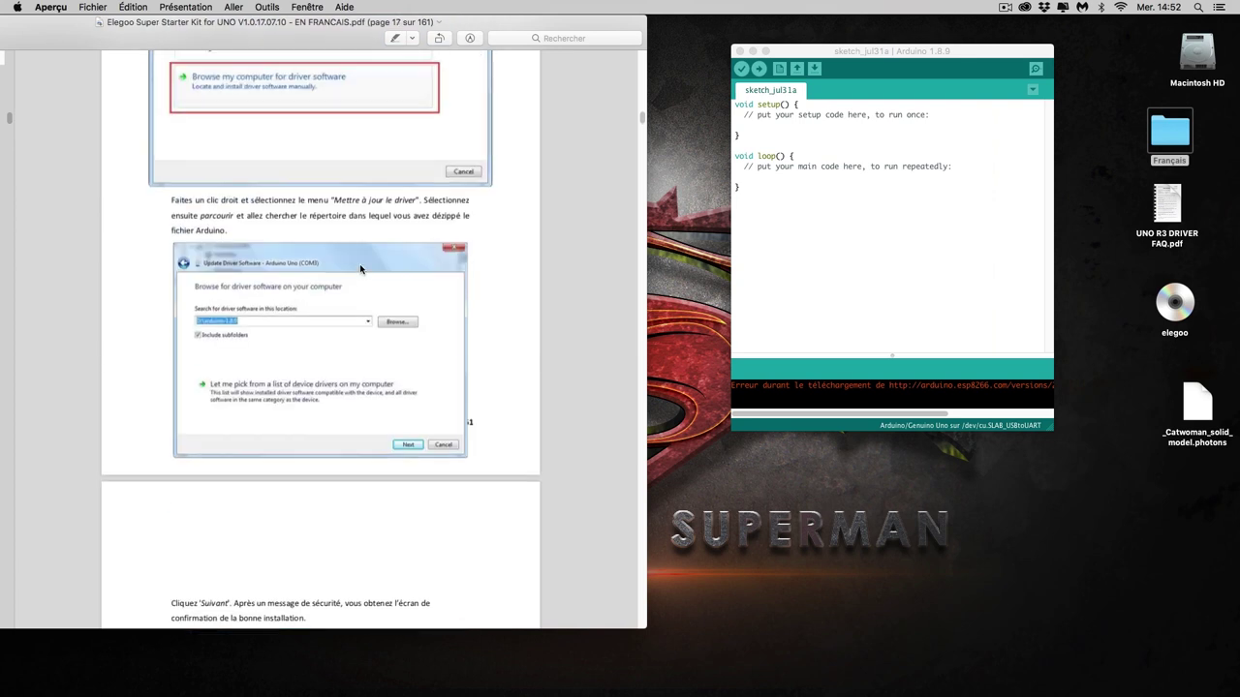
{"action": "scroll", "coordinate": [360, 268], "scroll_direction": "up", "scroll_amount": 10}
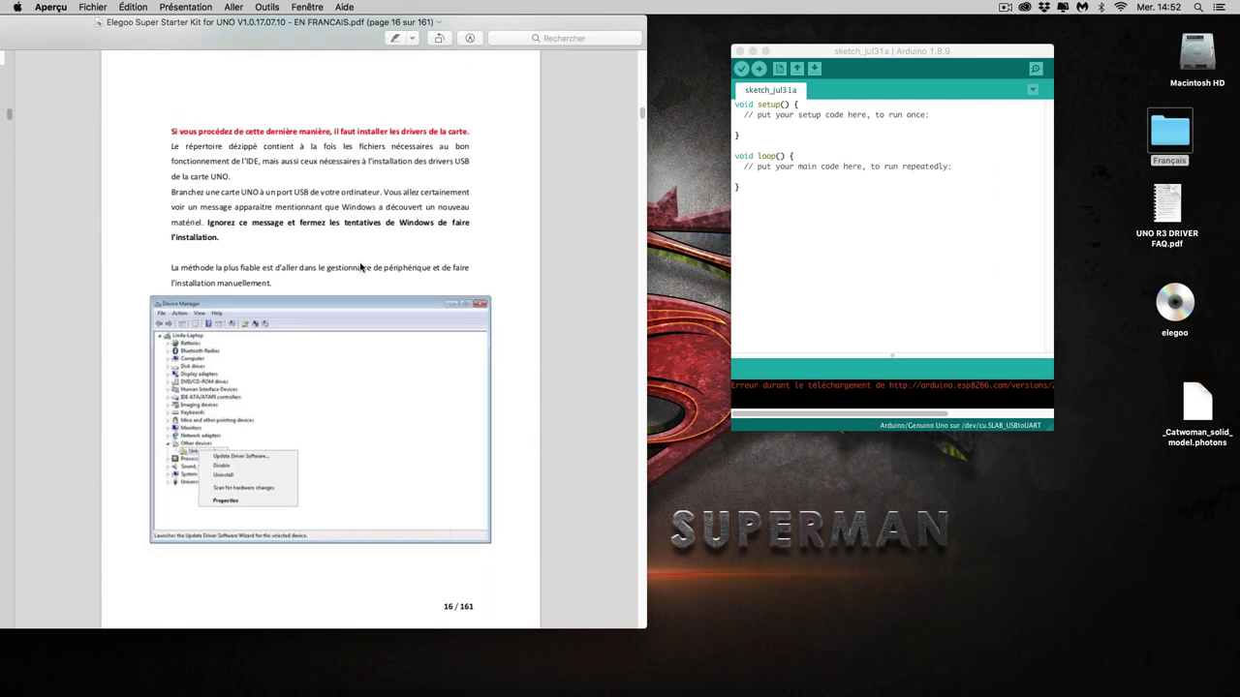
{"action": "scroll", "coordinate": [360, 267], "scroll_direction": "up", "scroll_amount": 8}
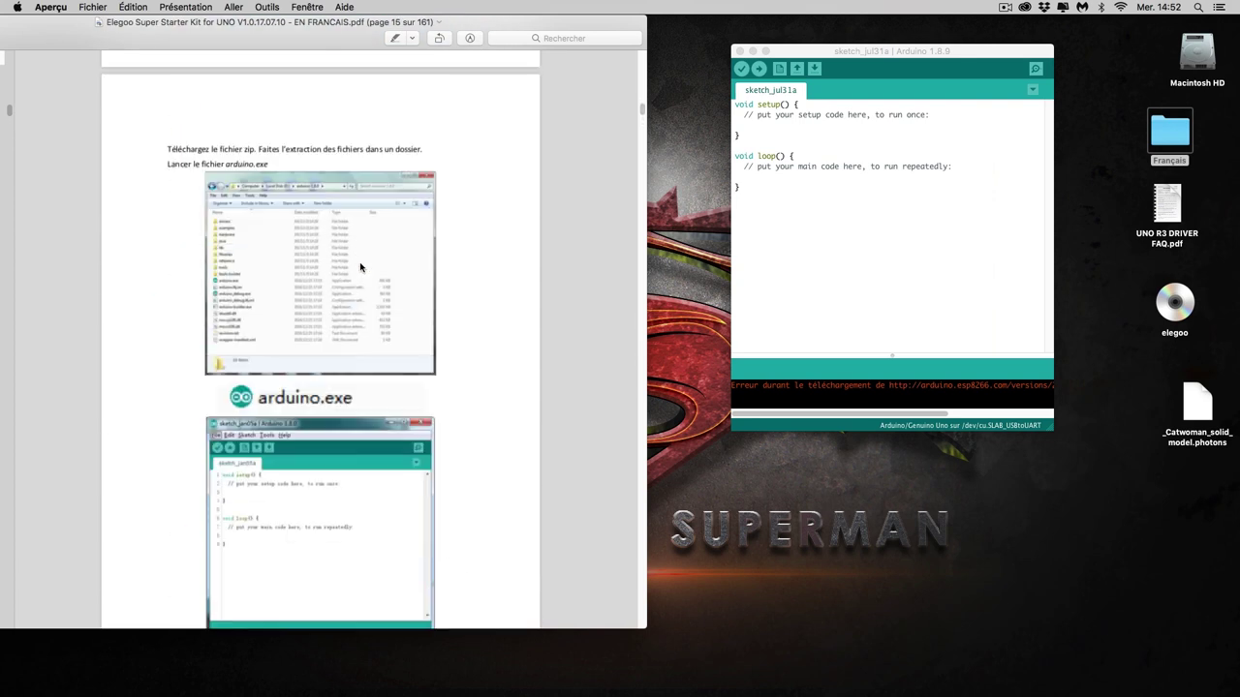
{"action": "scroll", "coordinate": [360, 267], "scroll_direction": "up", "scroll_amount": 10}
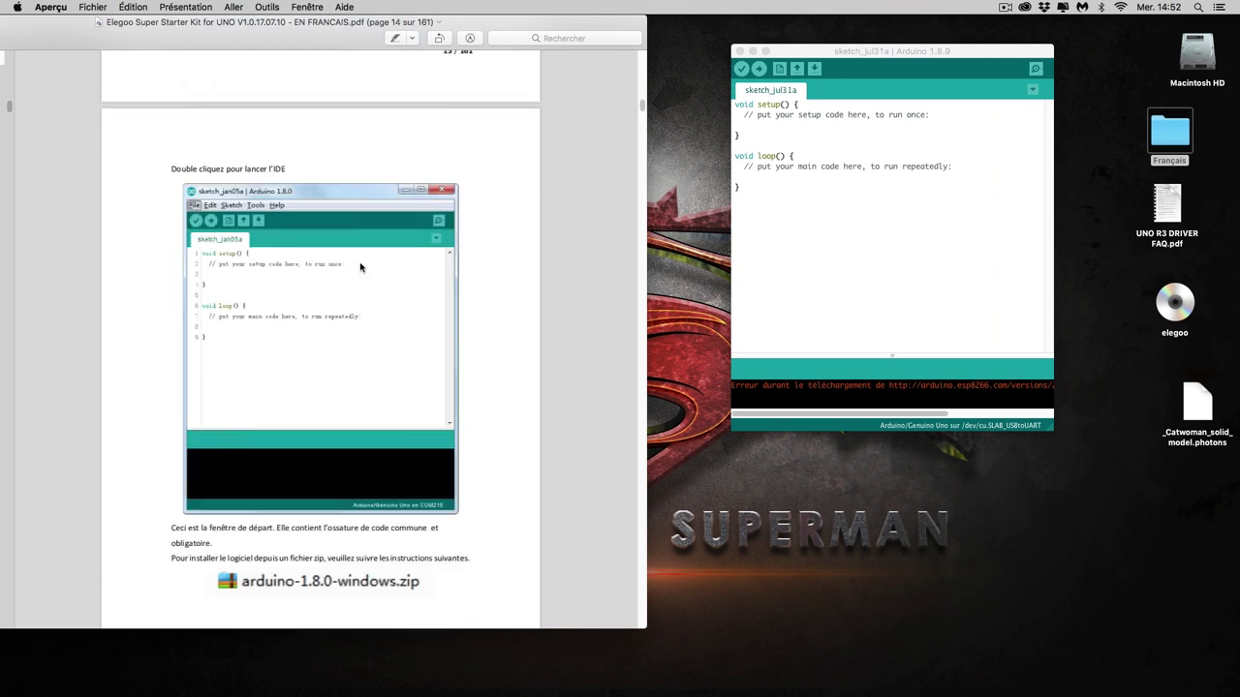
{"action": "scroll", "coordinate": [360, 263], "scroll_direction": "up", "scroll_amount": 5}
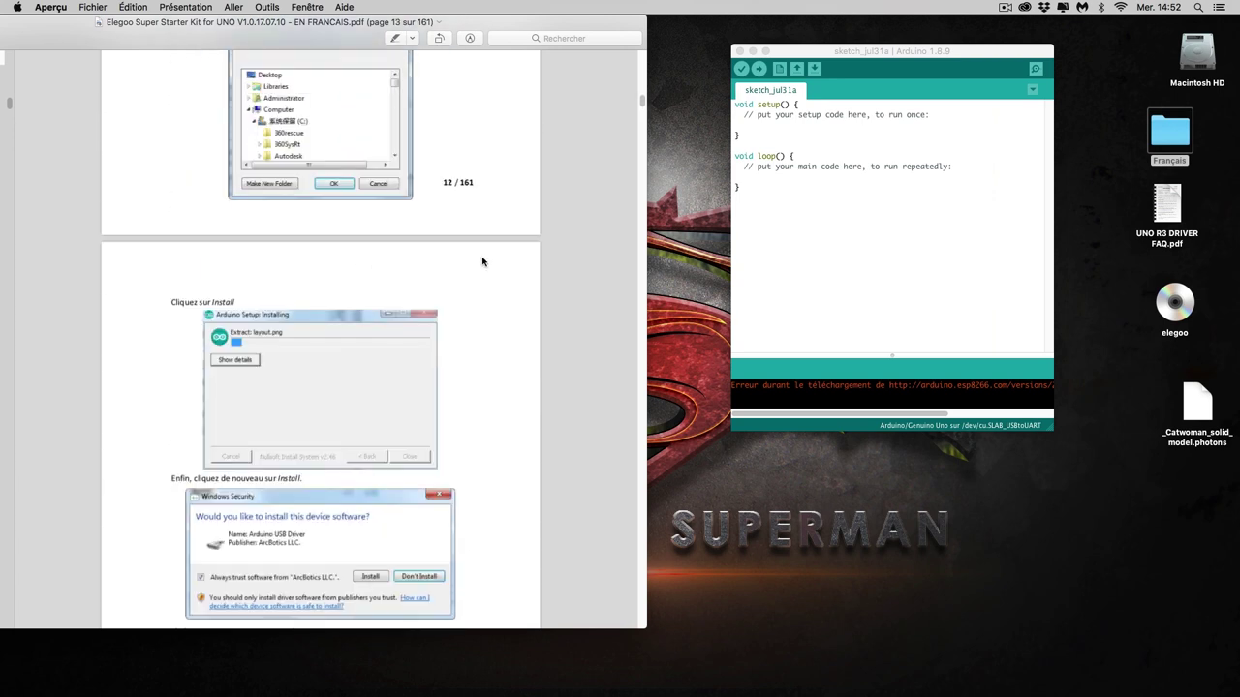
{"action": "left_click_drag", "start_coordinate": [645, 102], "coordinate": [644, 129]}
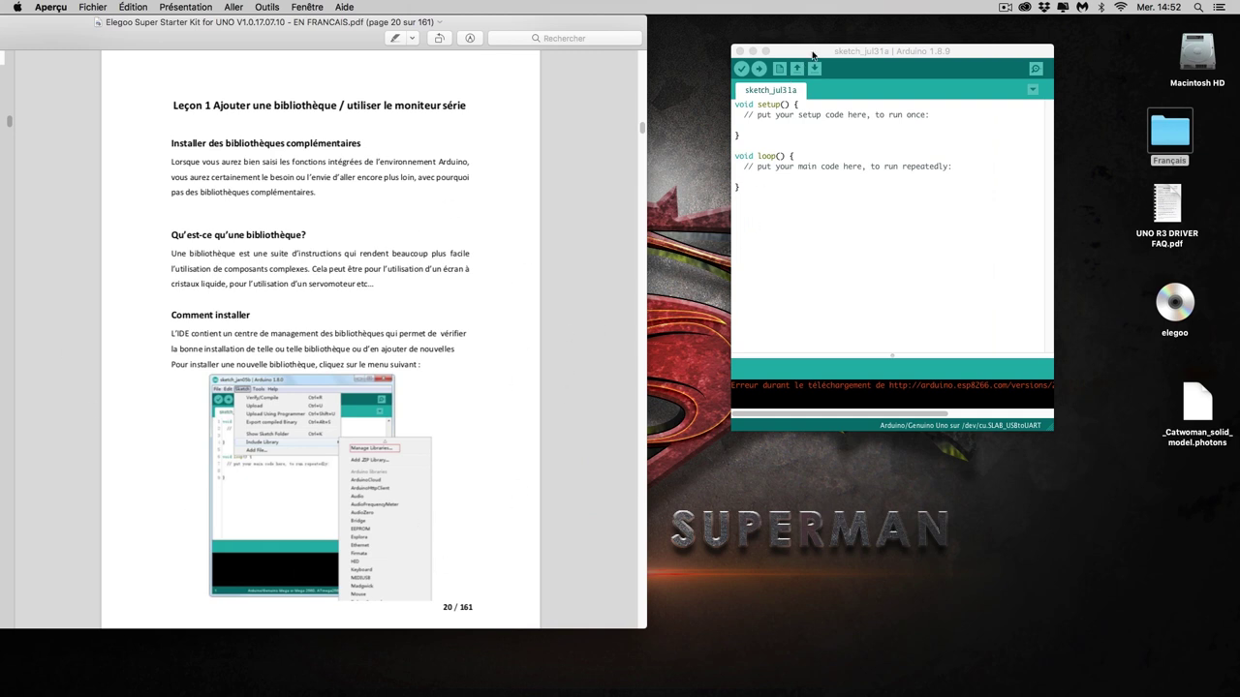
Add the DHT.zip library to the Arduino IDE from the Libraries subfolder of the desktop's Français folder.
{"action": "left_click_drag", "start_coordinate": [812, 54], "coordinate": [773, 52]}
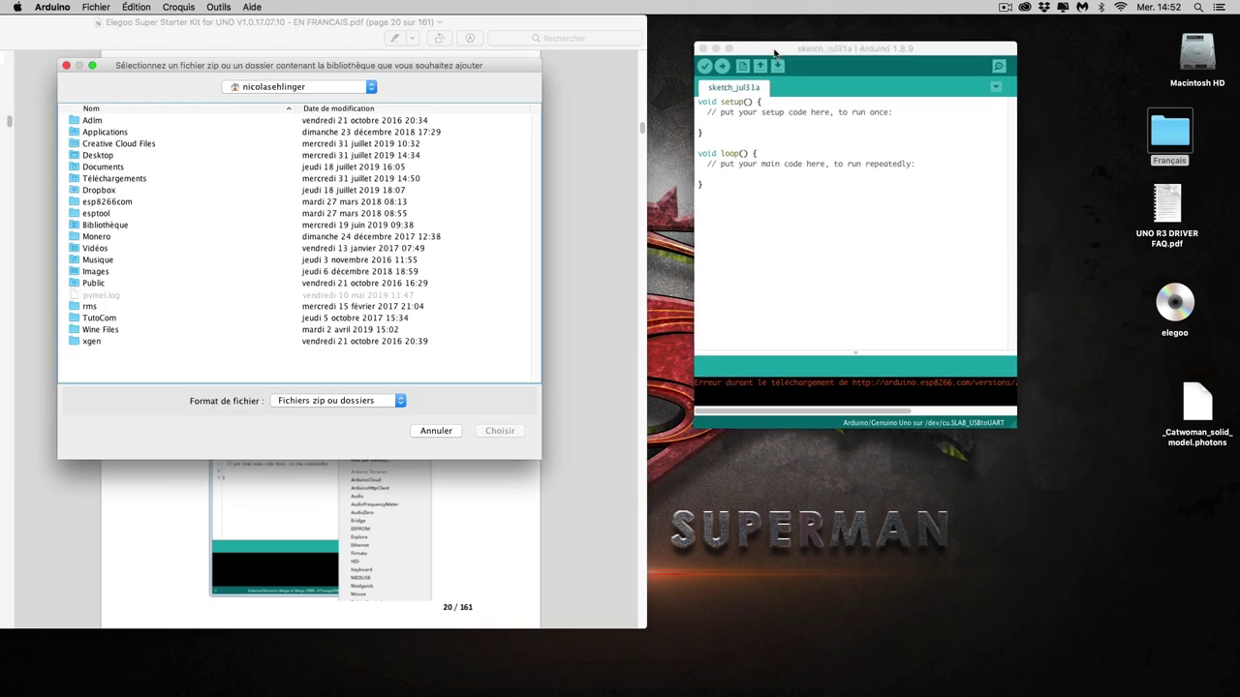
{"action": "left_click", "coordinate": [177, 8]}
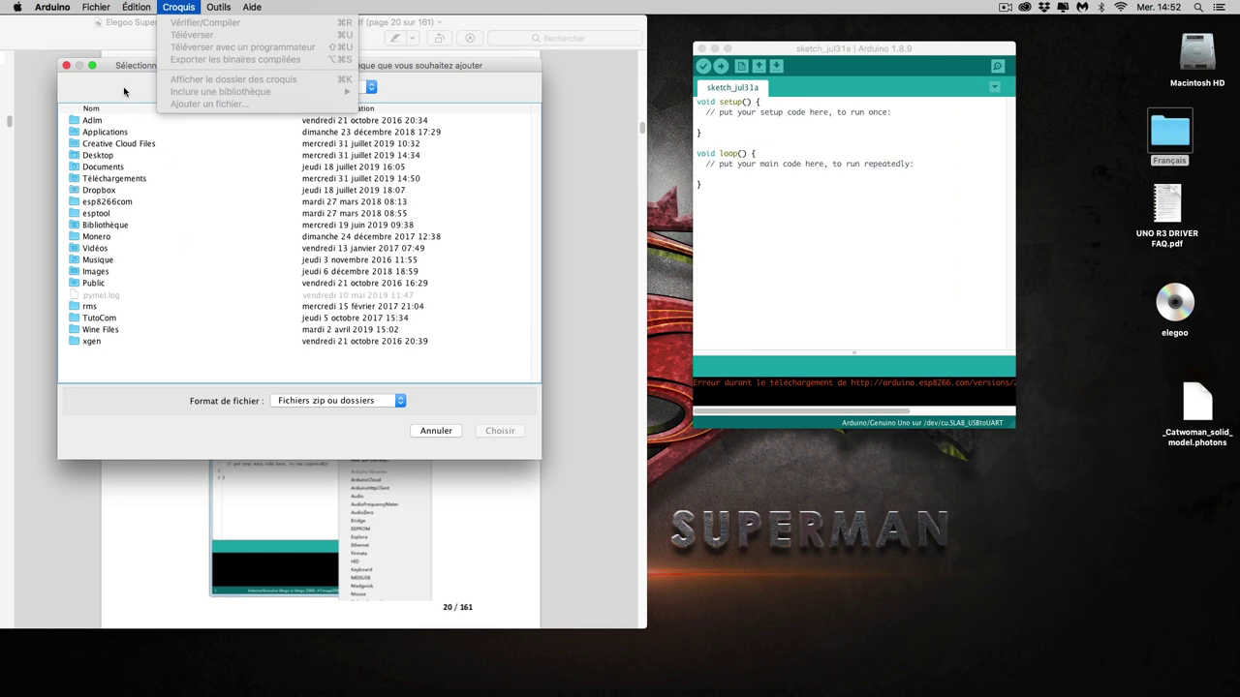
{"action": "left_click", "coordinate": [124, 119]}
{"action": "double_click", "coordinate": [98, 156]}
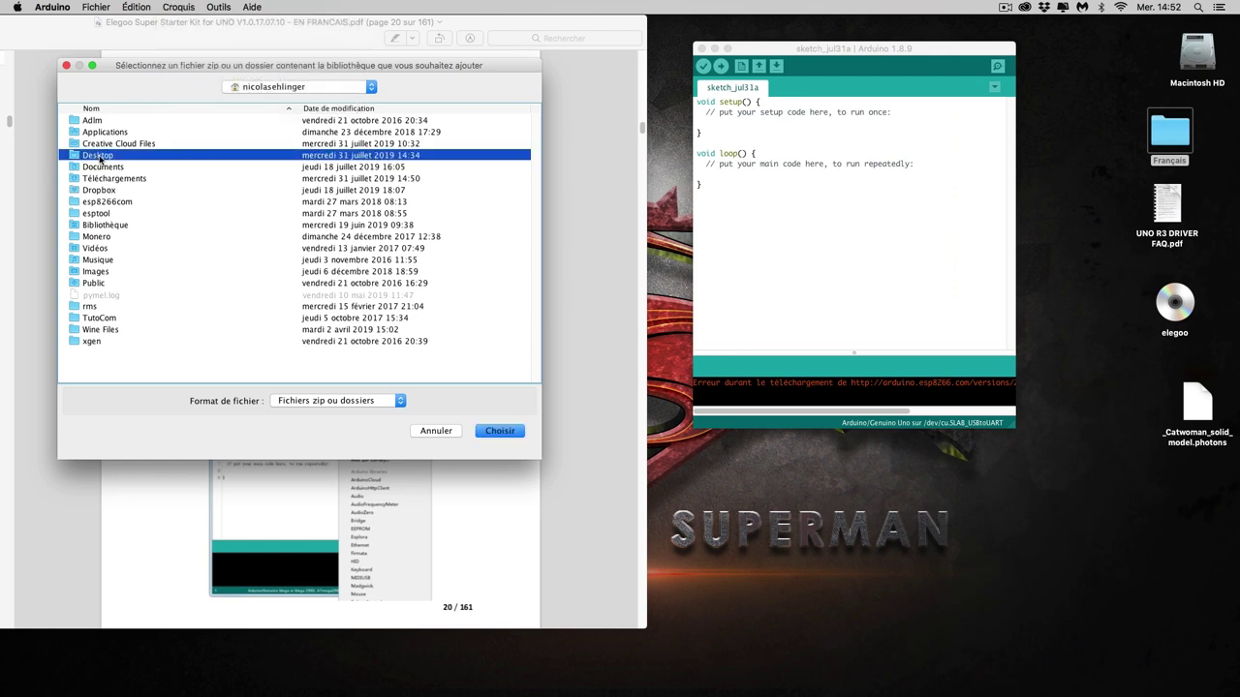
{"action": "double_click", "coordinate": [105, 180]}
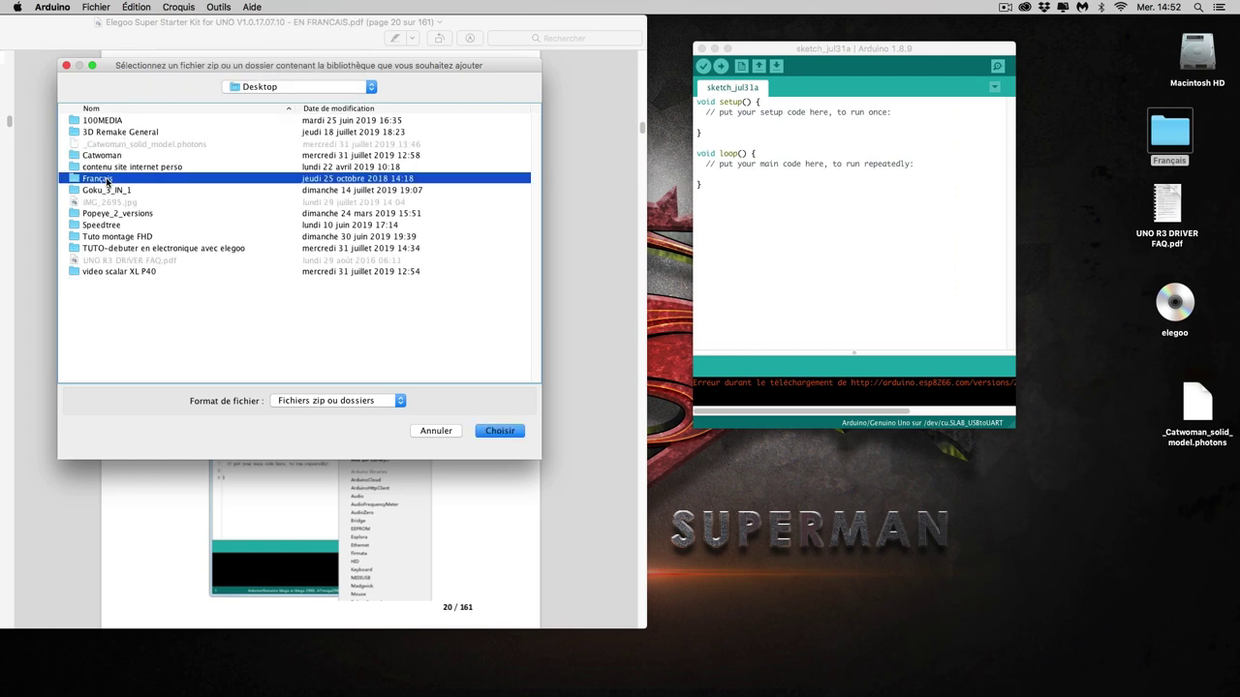
{"action": "double_click", "coordinate": [101, 145]}
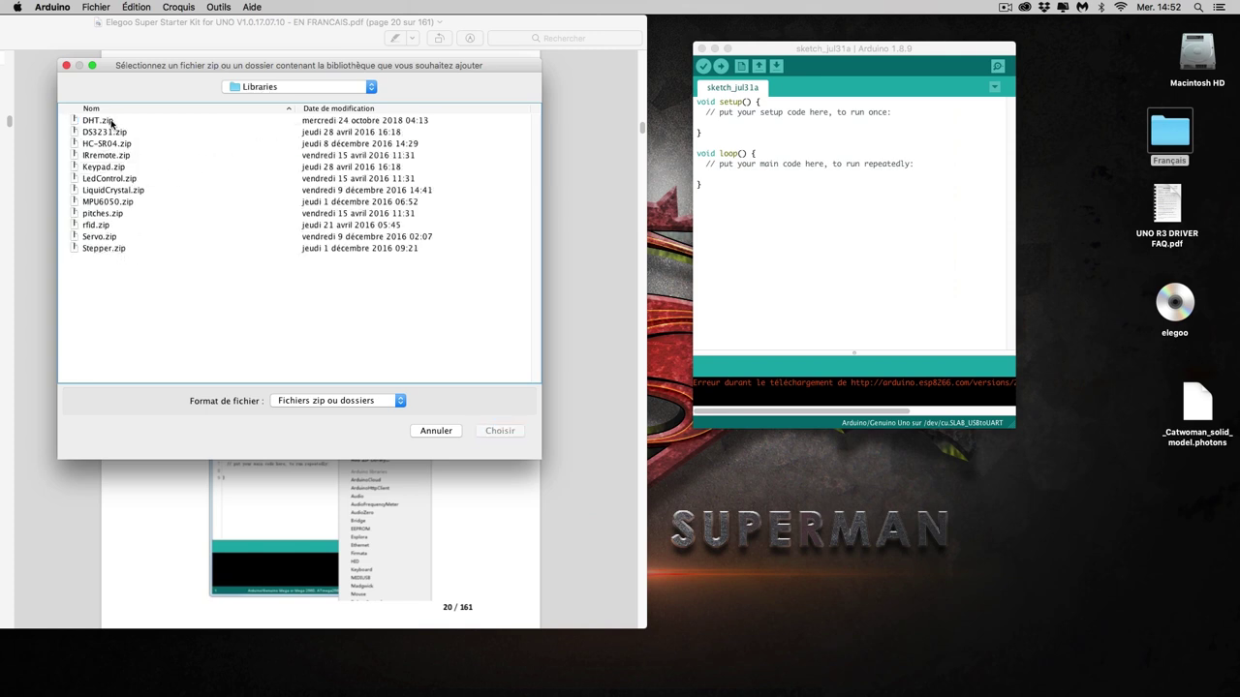
{"action": "left_click", "coordinate": [115, 120]}
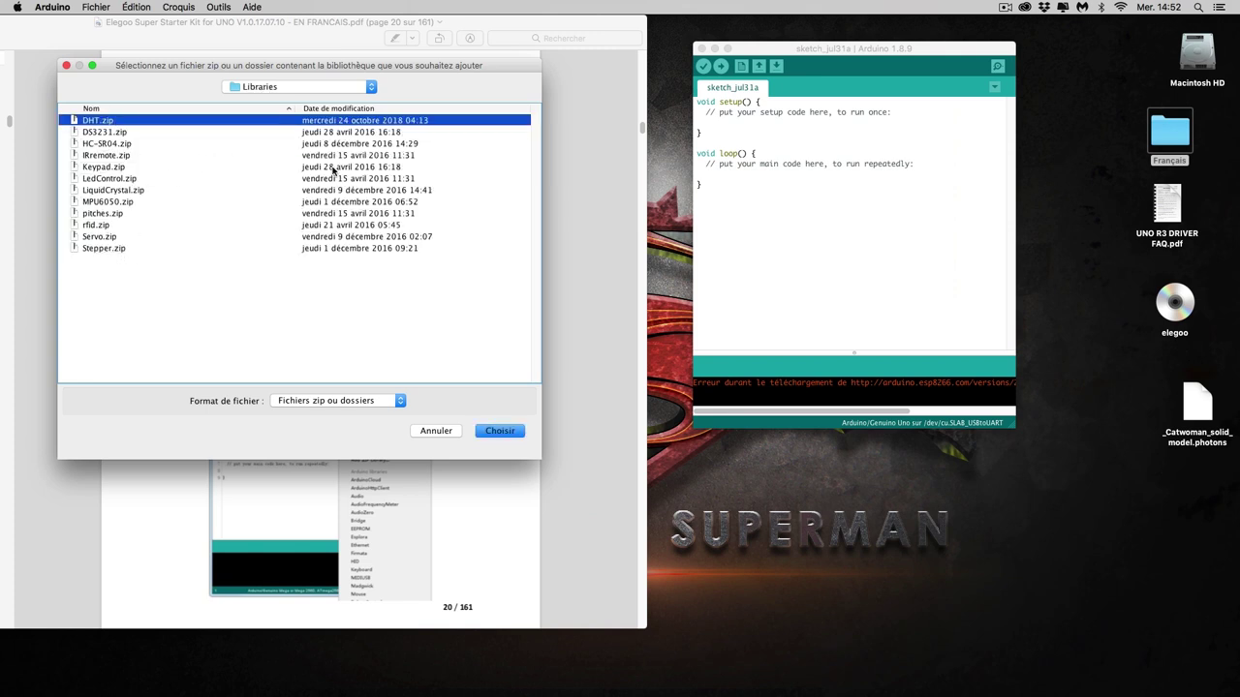
{"action": "left_click", "coordinate": [514, 436]}
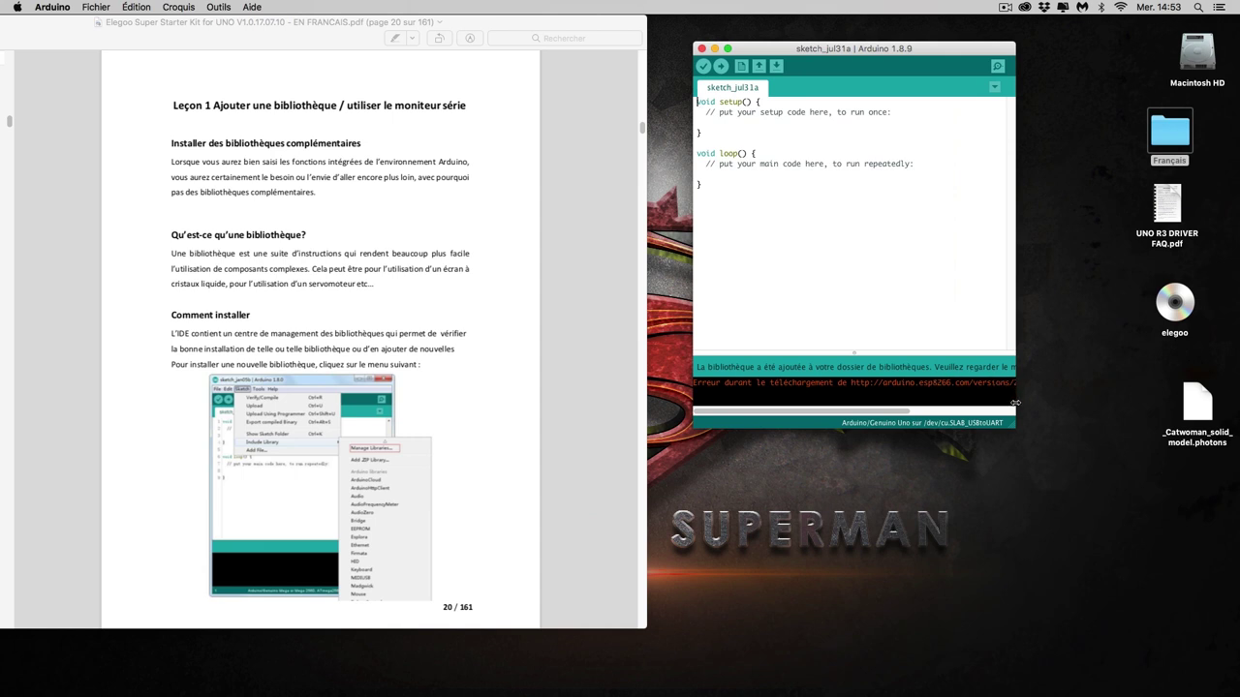
Widen the Arduino IDE window, look through the list of includable libraries, and reposition the manual beside the IDE.
{"action": "left_click_drag", "start_coordinate": [1016, 407], "coordinate": [1133, 409]}
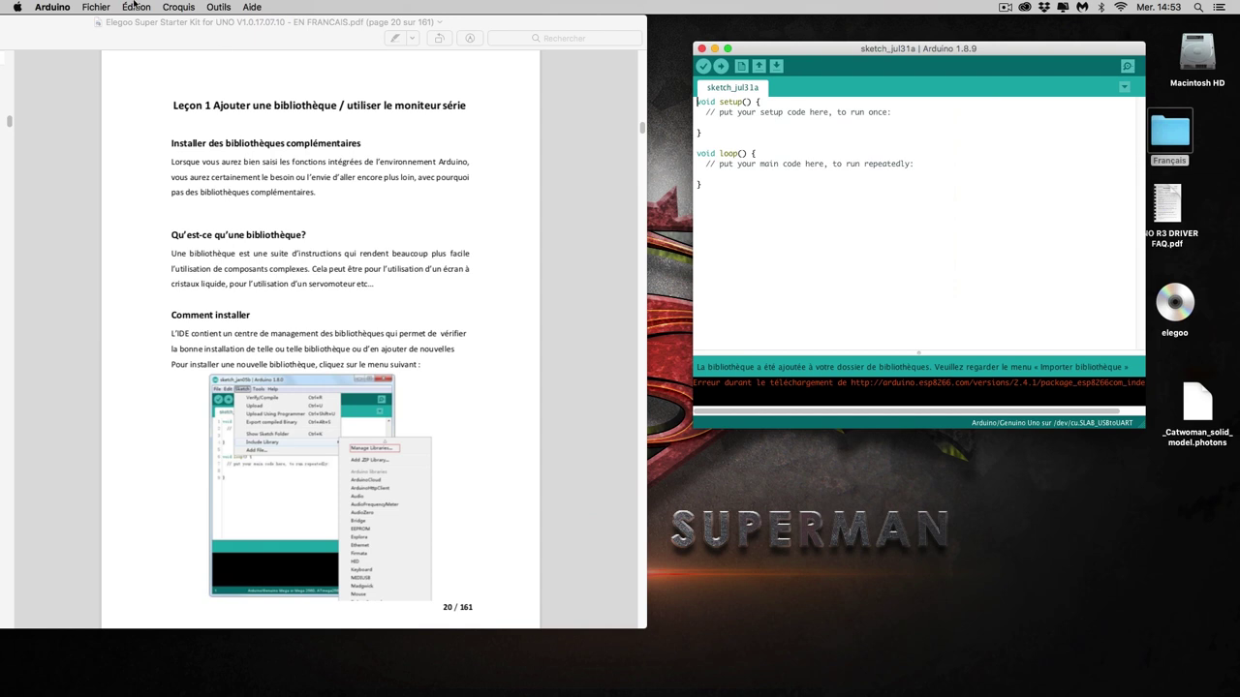
{"action": "left_click", "coordinate": [177, 7]}
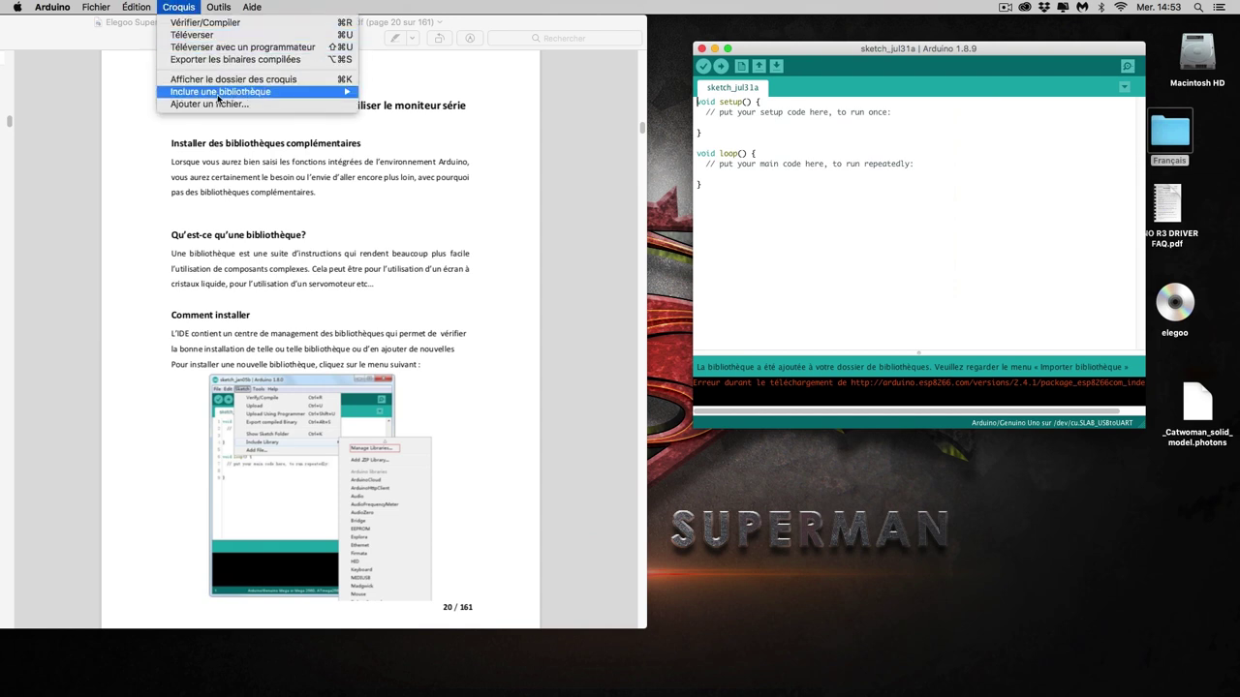
{"action": "mouse_move", "coordinate": [221, 95]}
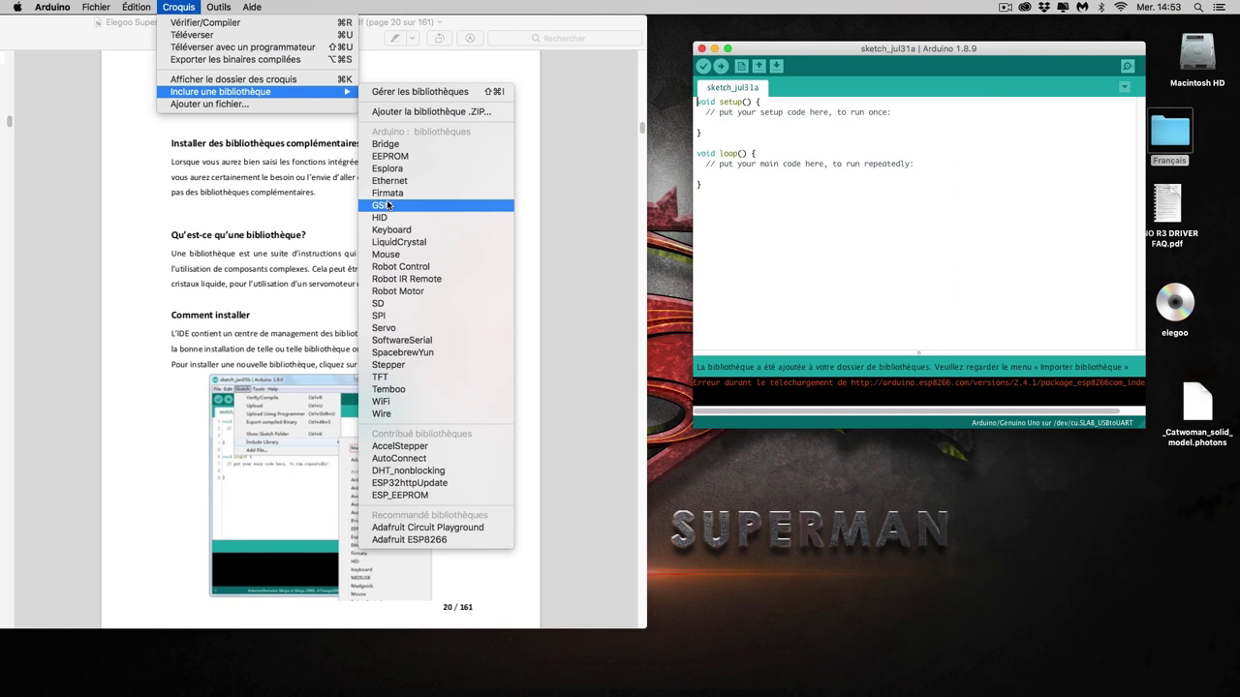
{"action": "left_click_drag", "start_coordinate": [463, 23], "coordinate": [512, 51]}
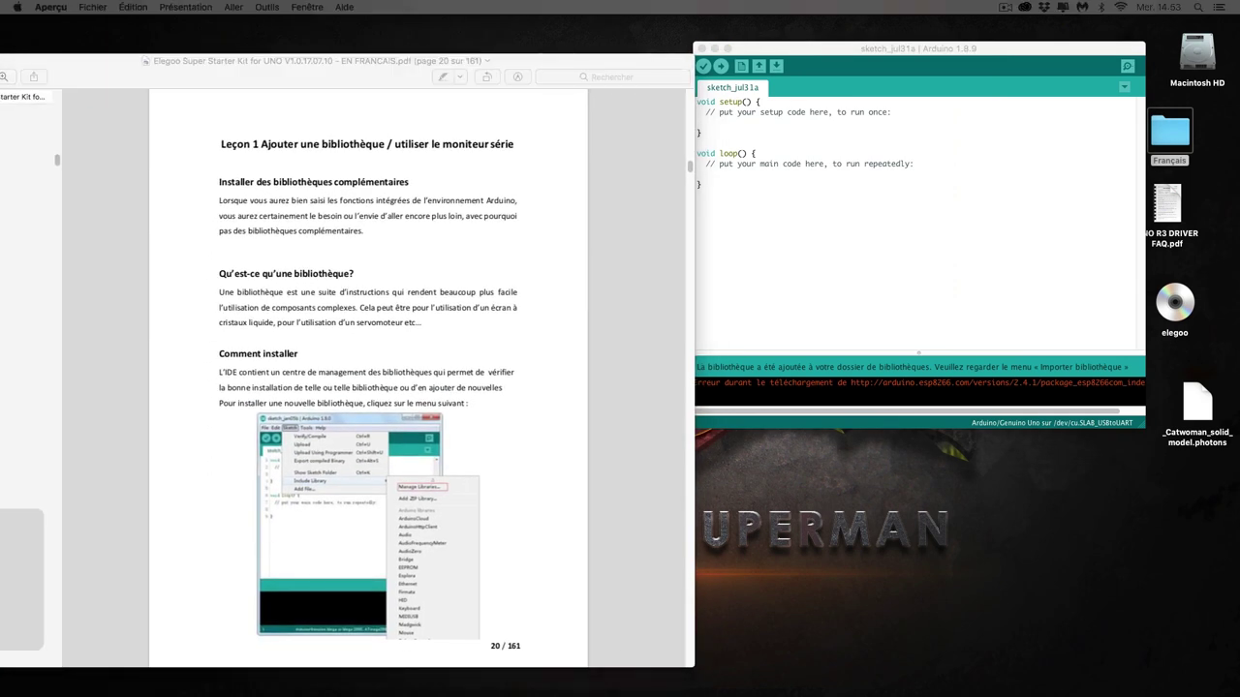
{"action": "left_click_drag", "start_coordinate": [344, 66], "coordinate": [398, 36]}
{"action": "left_click", "coordinate": [775, 48]}
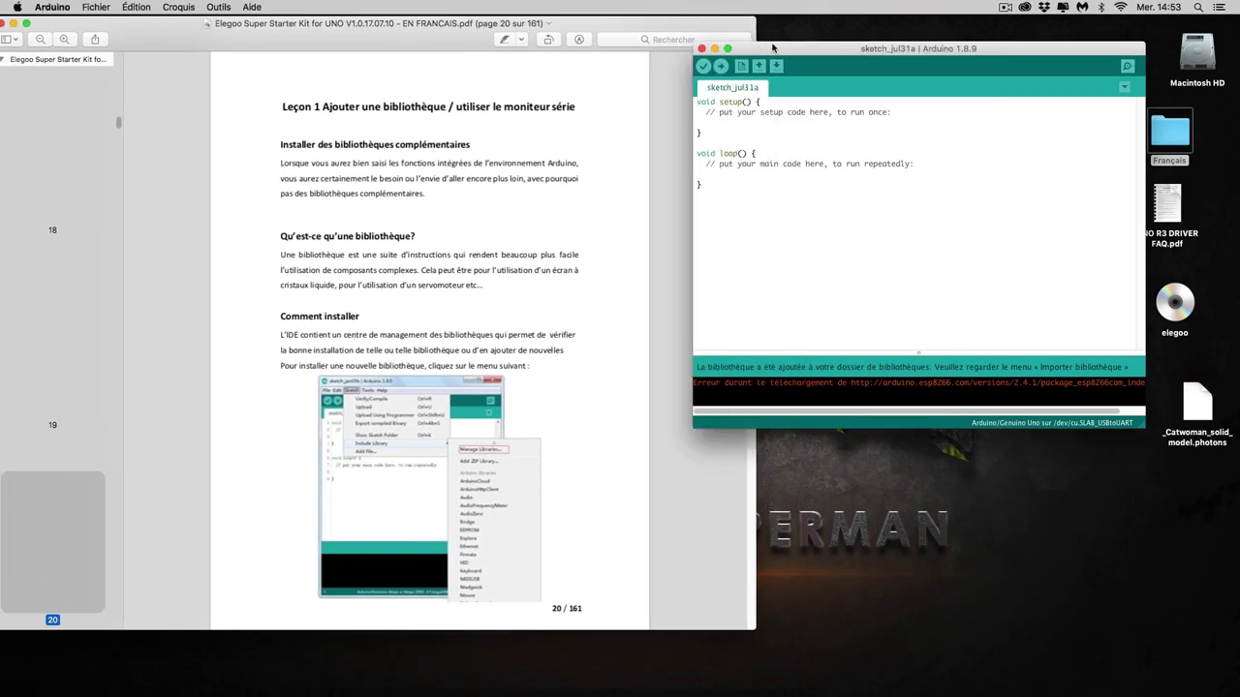
{"action": "left_click", "coordinate": [184, 6]}
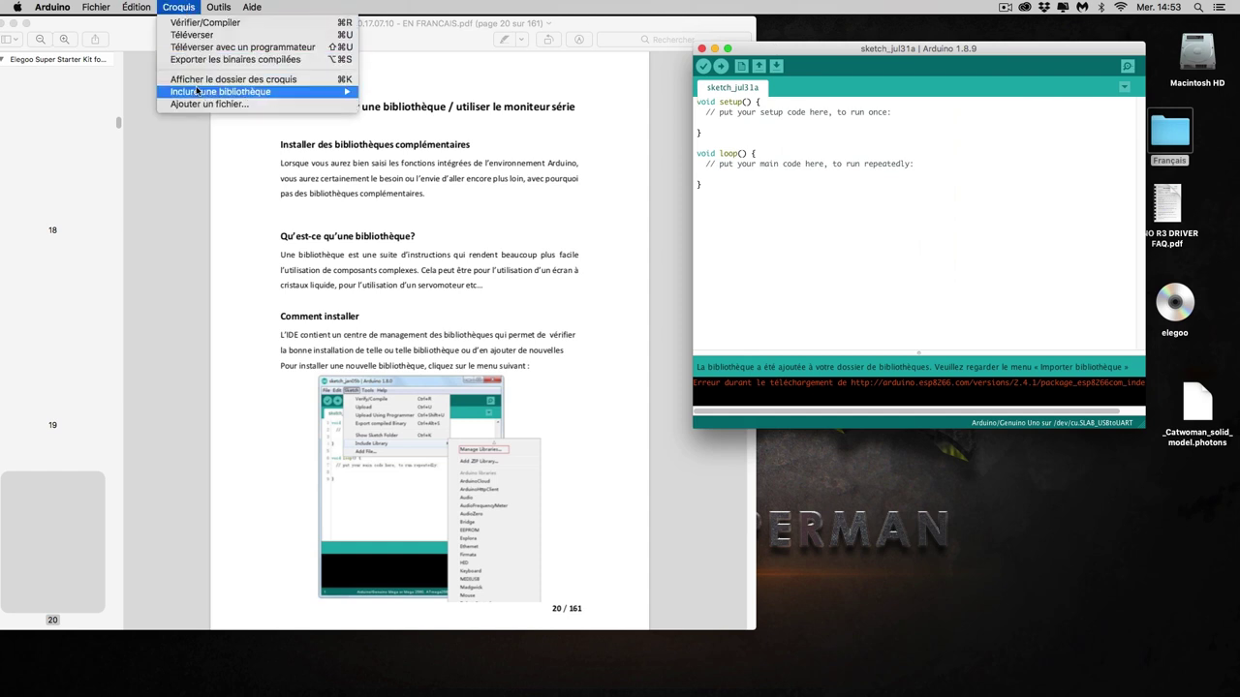
{"action": "key", "text": "Escape"}
{"action": "left_click", "coordinate": [181, 9]}
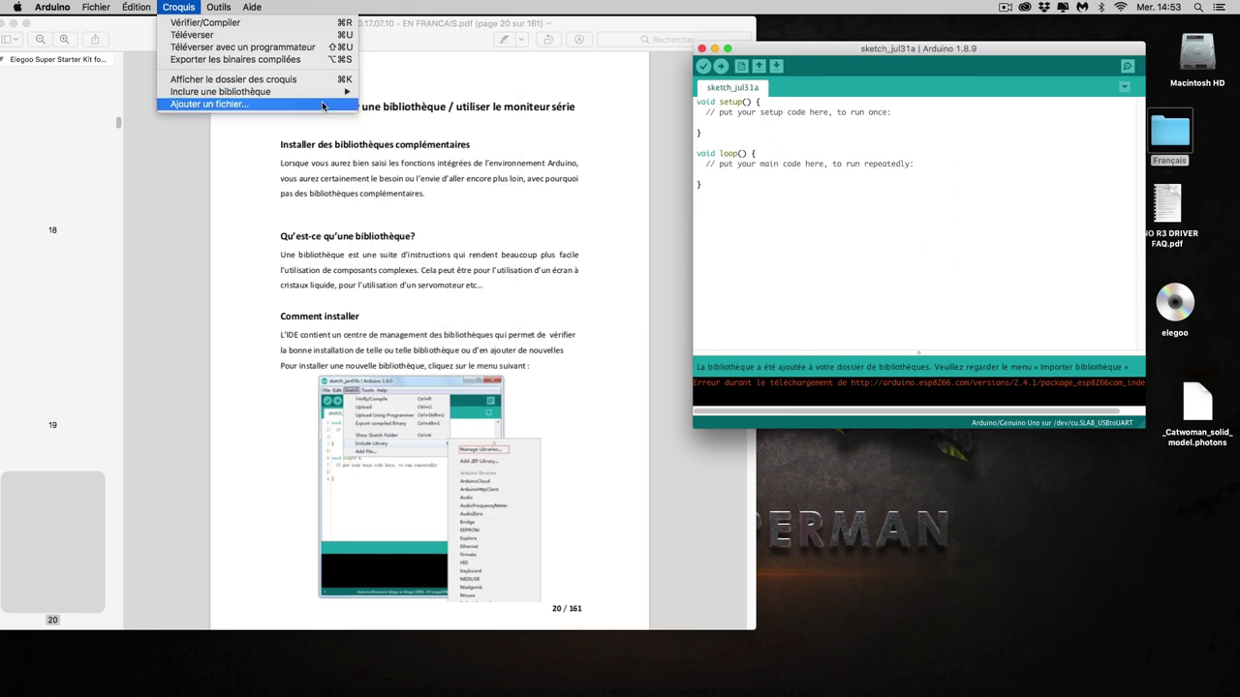
{"action": "mouse_move", "coordinate": [325, 94]}
{"action": "left_click", "coordinate": [279, 105]}
{"action": "left_click", "coordinate": [757, 396]}
Open the Arduino Library Manager, search for DHT, and move the manual window clear of the results.
{"action": "left_click", "coordinate": [190, 9]}
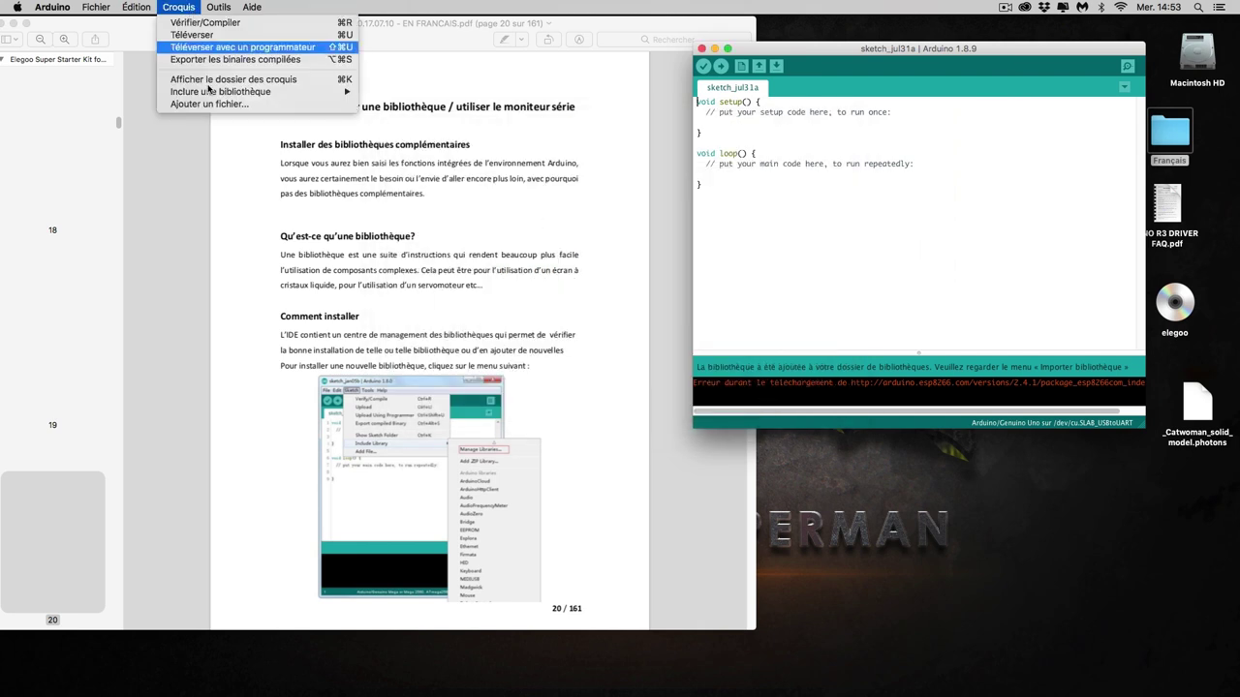
{"action": "left_click", "coordinate": [418, 96]}
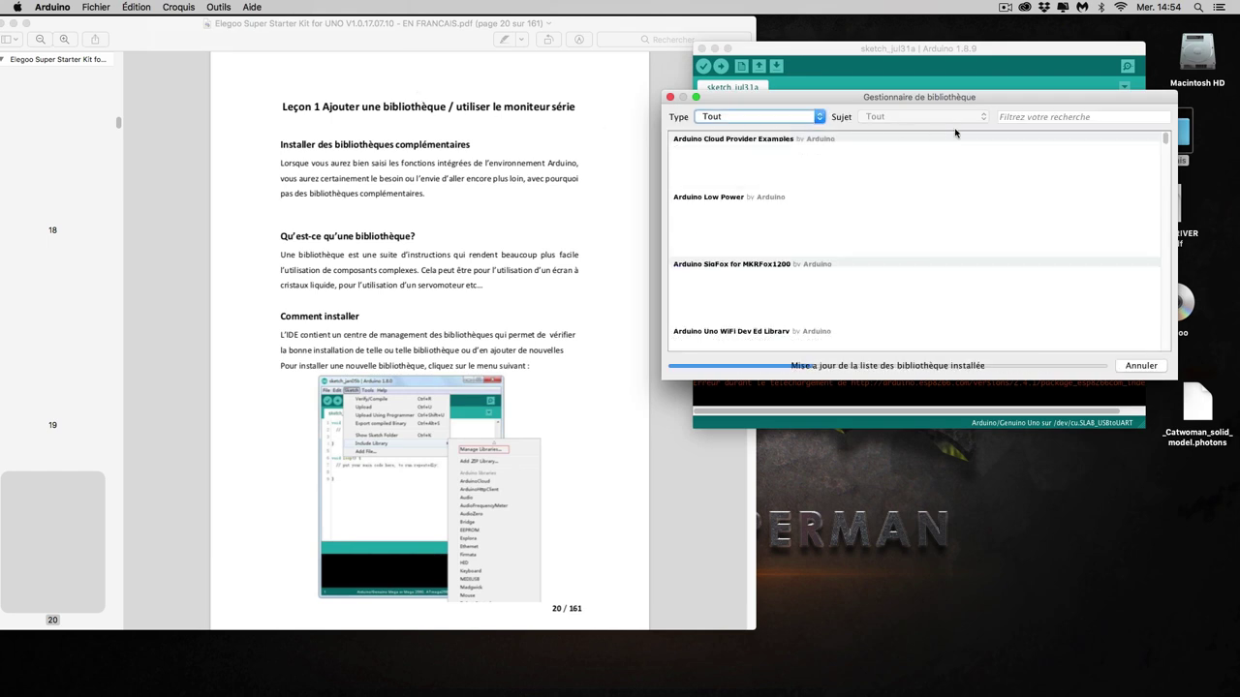
{"action": "left_click", "coordinate": [1031, 118]}
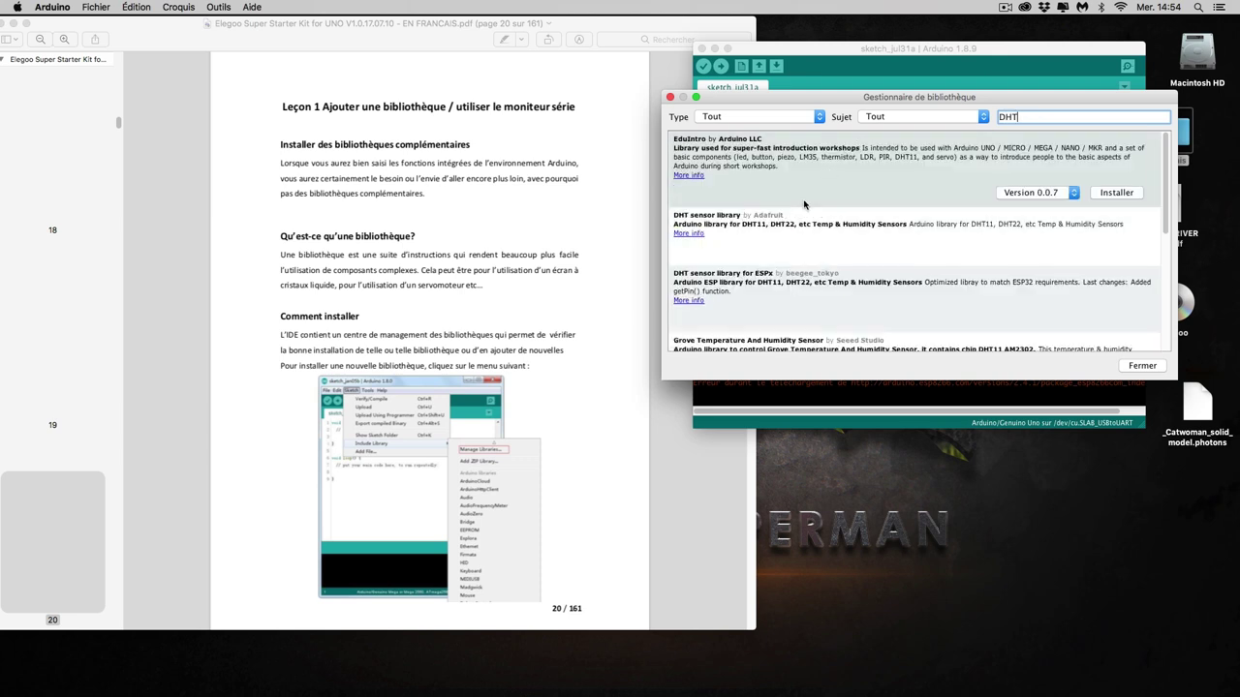
{"action": "mouse_move", "coordinate": [727, 227]}
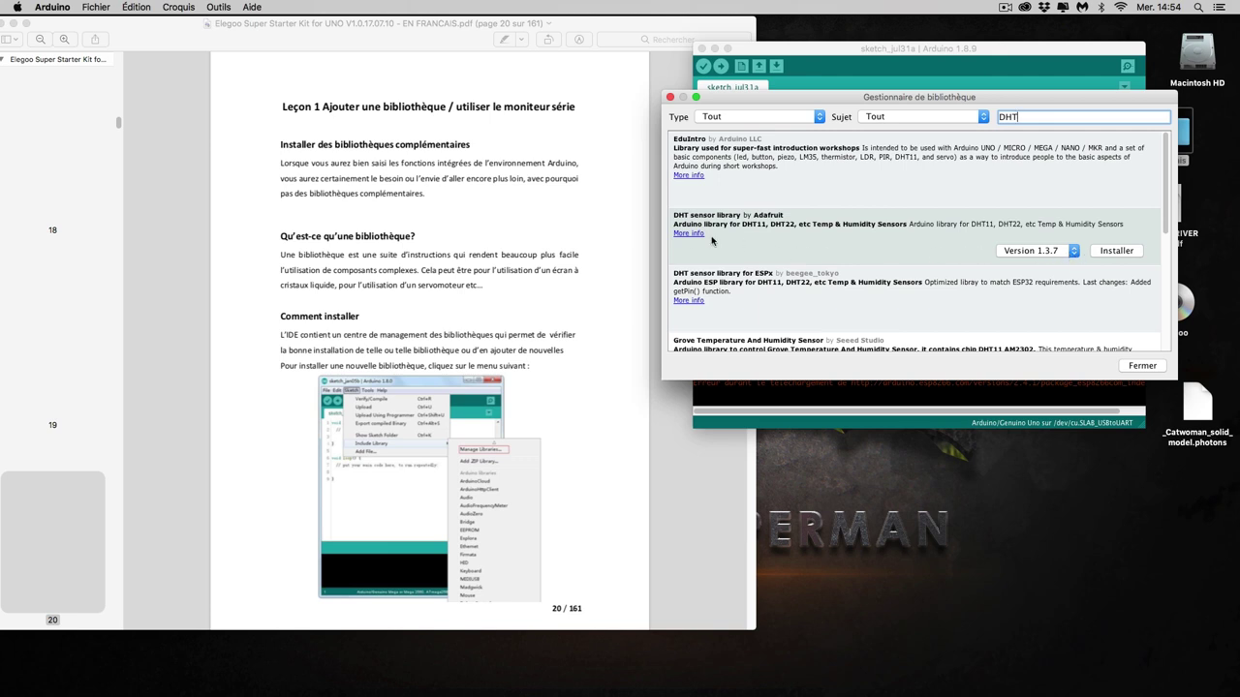
{"action": "left_click", "coordinate": [640, 35]}
{"action": "left_click_drag", "start_coordinate": [639, 35], "coordinate": [512, 215]}
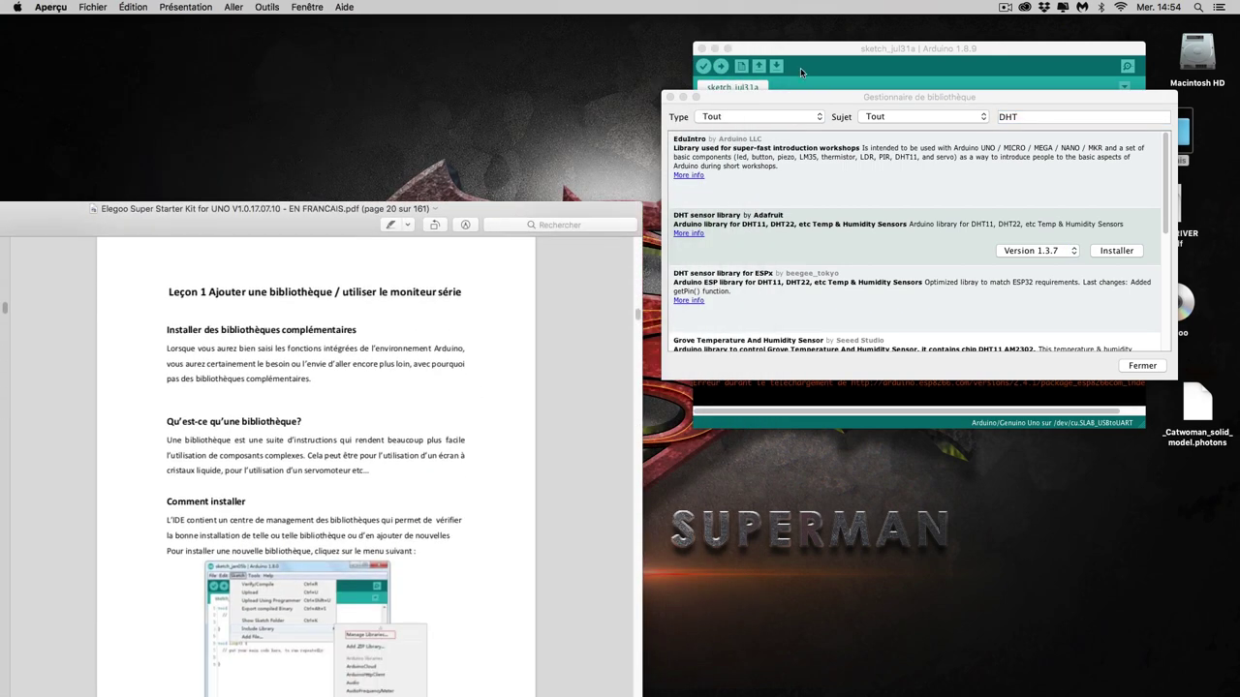
Browse the DHT search results and install version 1.3.7 of the DHT sensor library by Adafruit.
{"action": "scroll", "coordinate": [1102, 341], "scroll_direction": "down", "scroll_amount": 2}
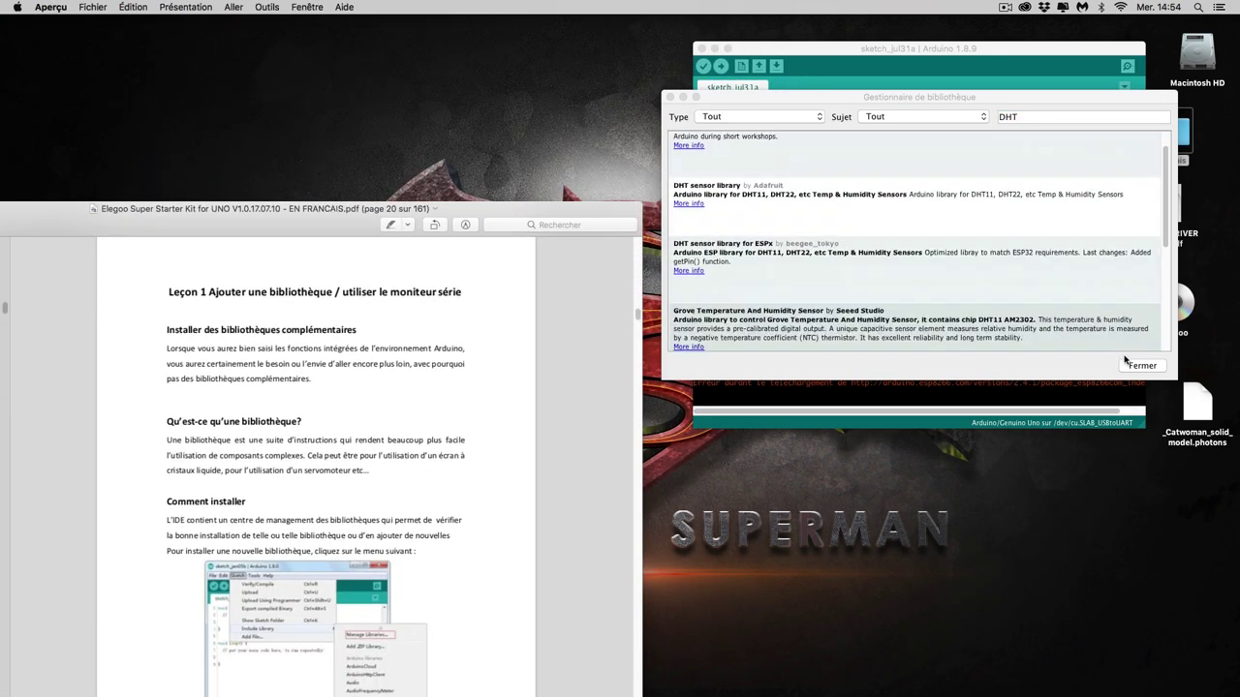
{"action": "scroll", "coordinate": [948, 310], "scroll_direction": "down", "scroll_amount": 4}
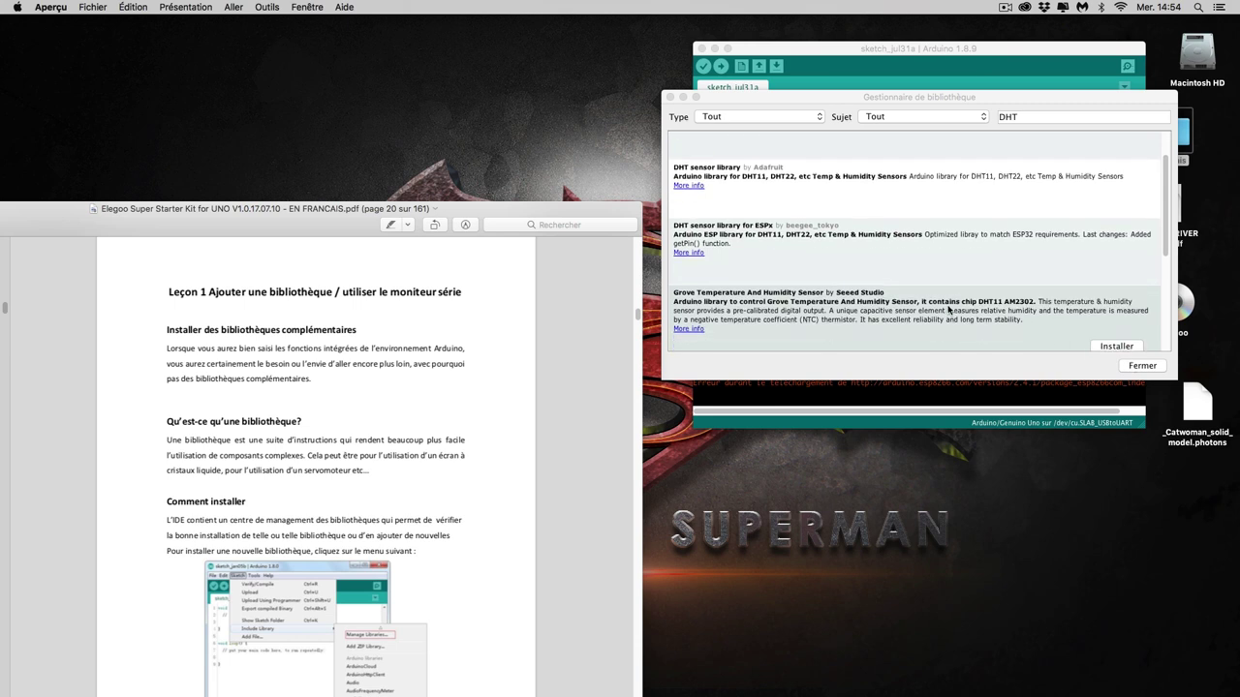
{"action": "scroll", "coordinate": [948, 310], "scroll_direction": "down", "scroll_amount": 3}
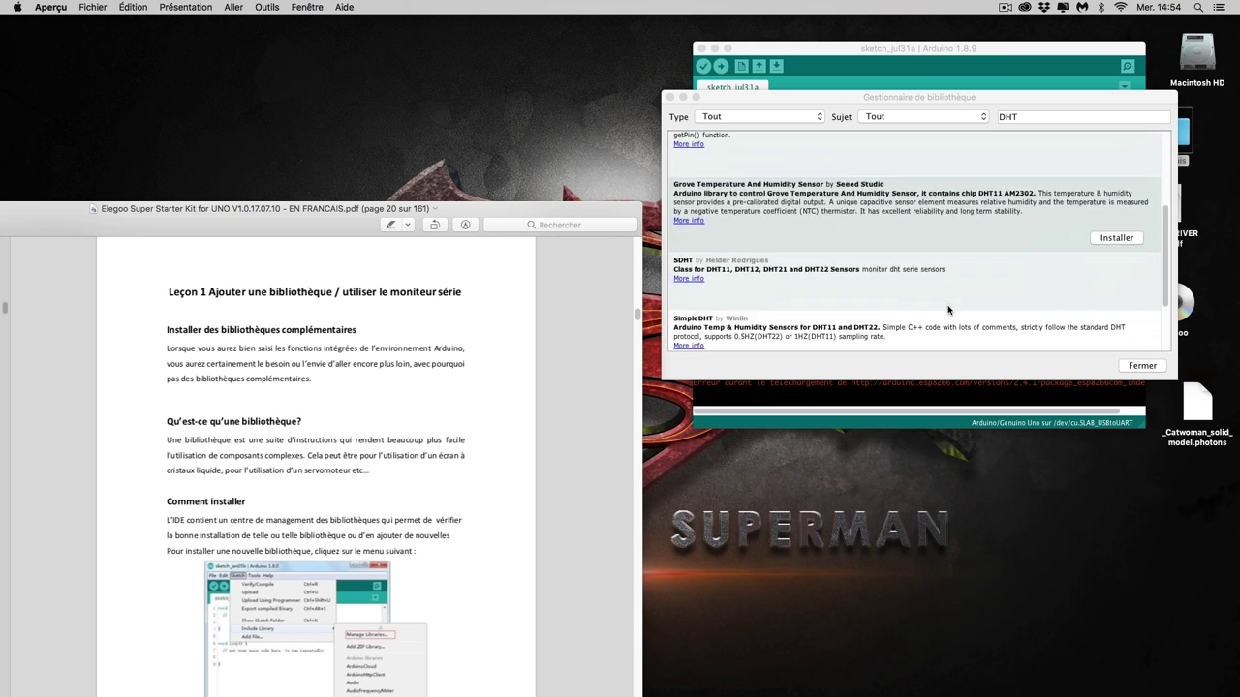
{"action": "scroll", "coordinate": [948, 310], "scroll_direction": "up", "scroll_amount": 4}
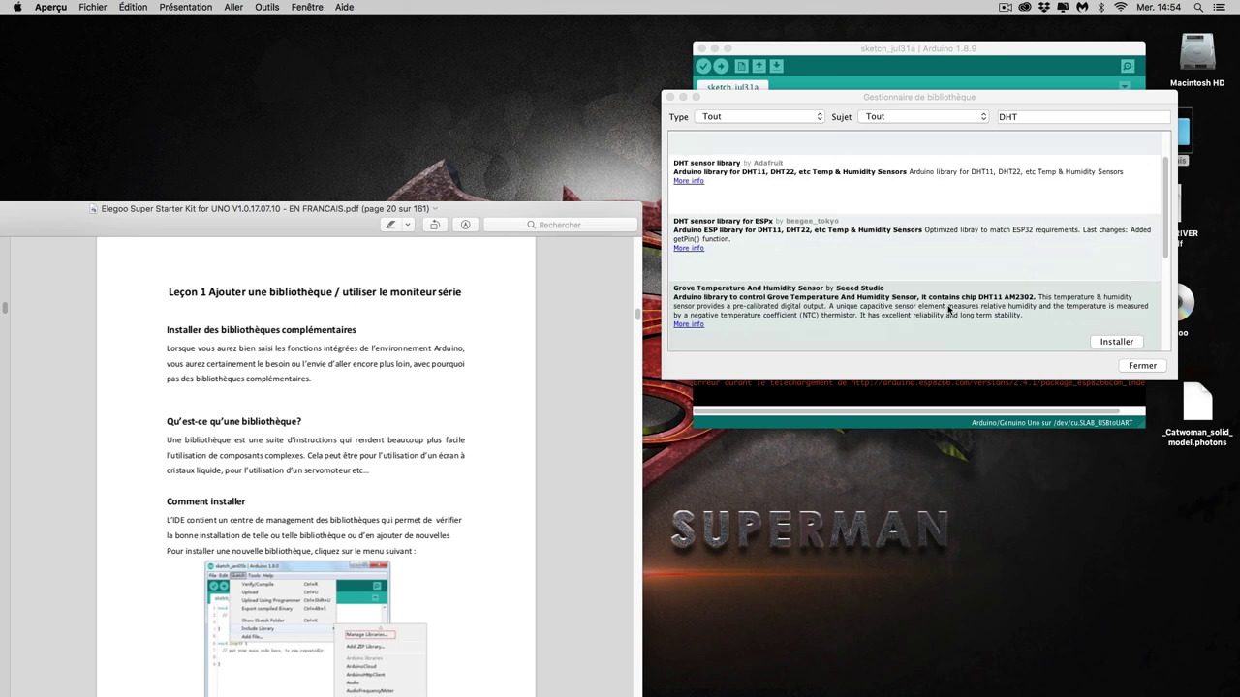
{"action": "scroll", "coordinate": [880, 240], "scroll_direction": "up", "scroll_amount": 3}
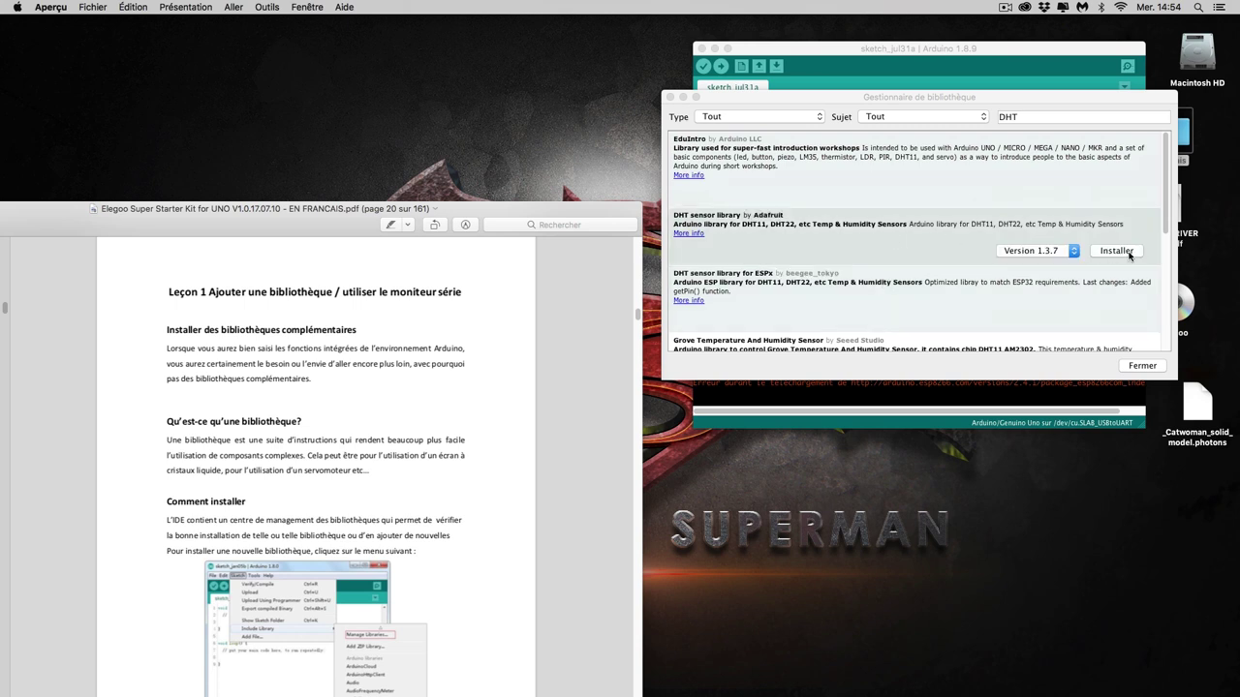
{"action": "left_click", "coordinate": [1116, 251]}
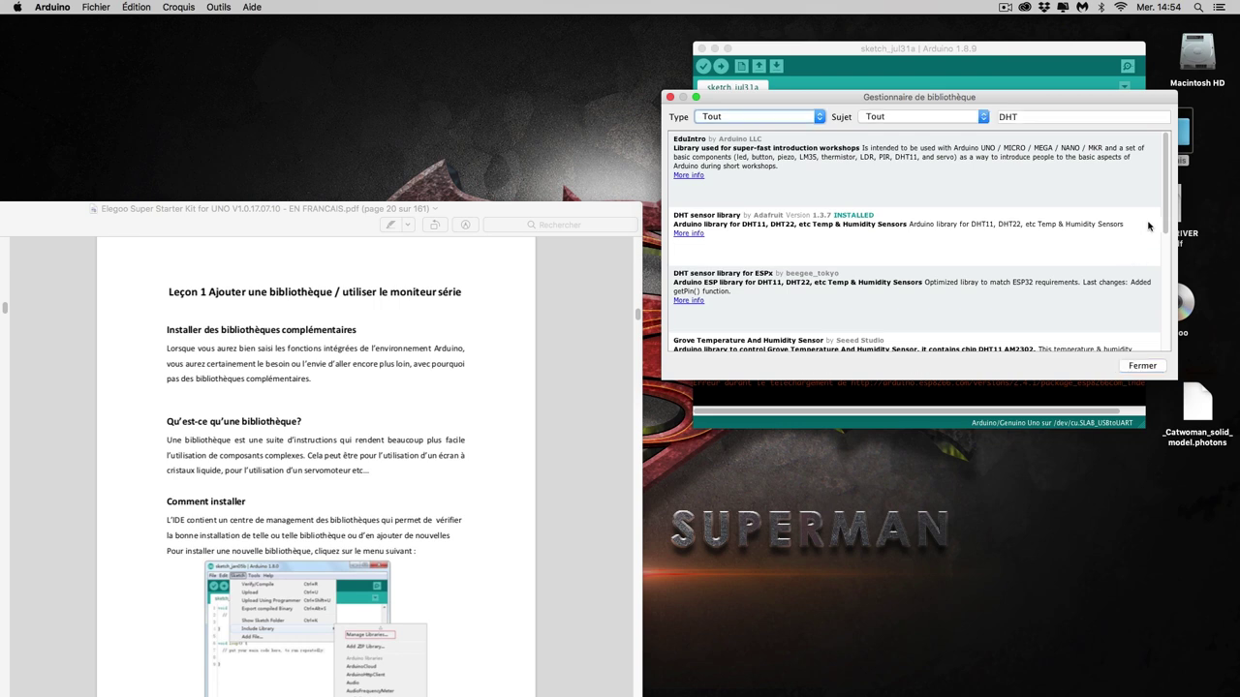
Check the older versions offered for Adafruit's DHT sensor library, trying version 1.3.6 and clearing the selection.
{"action": "scroll", "coordinate": [1152, 276], "scroll_direction": "down", "scroll_amount": 3}
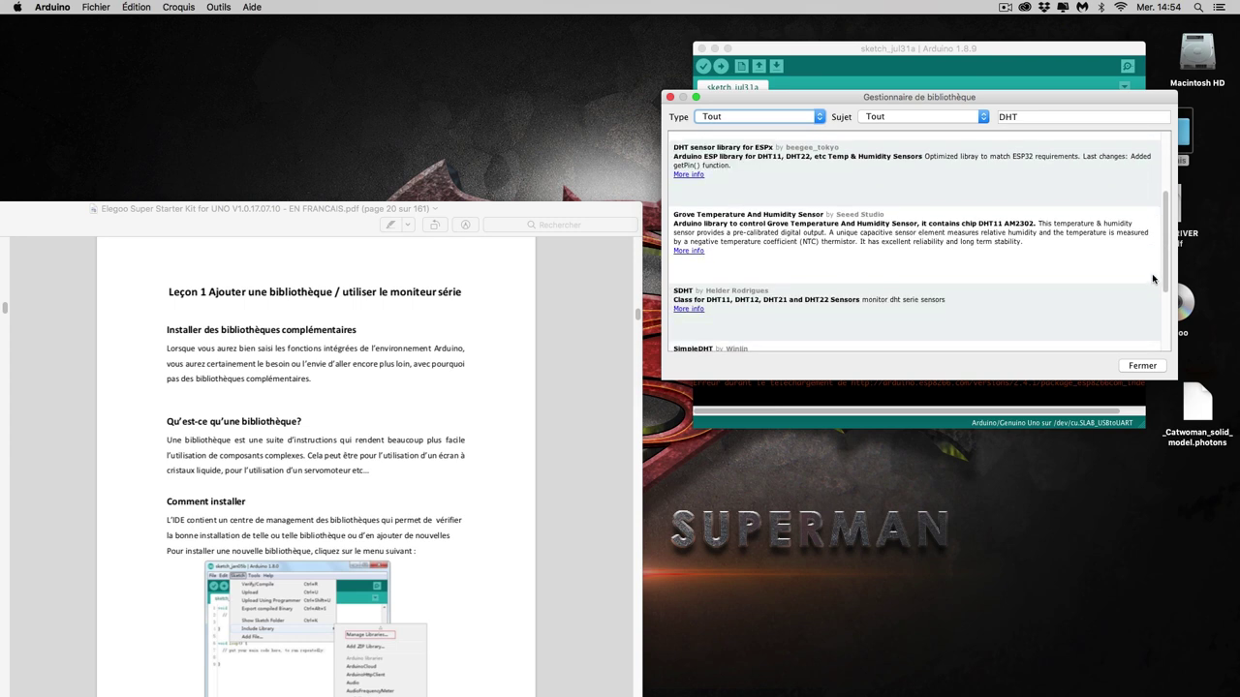
{"action": "scroll", "coordinate": [1123, 277], "scroll_direction": "up", "scroll_amount": 2}
{"action": "mouse_move", "coordinate": [1099, 269]}
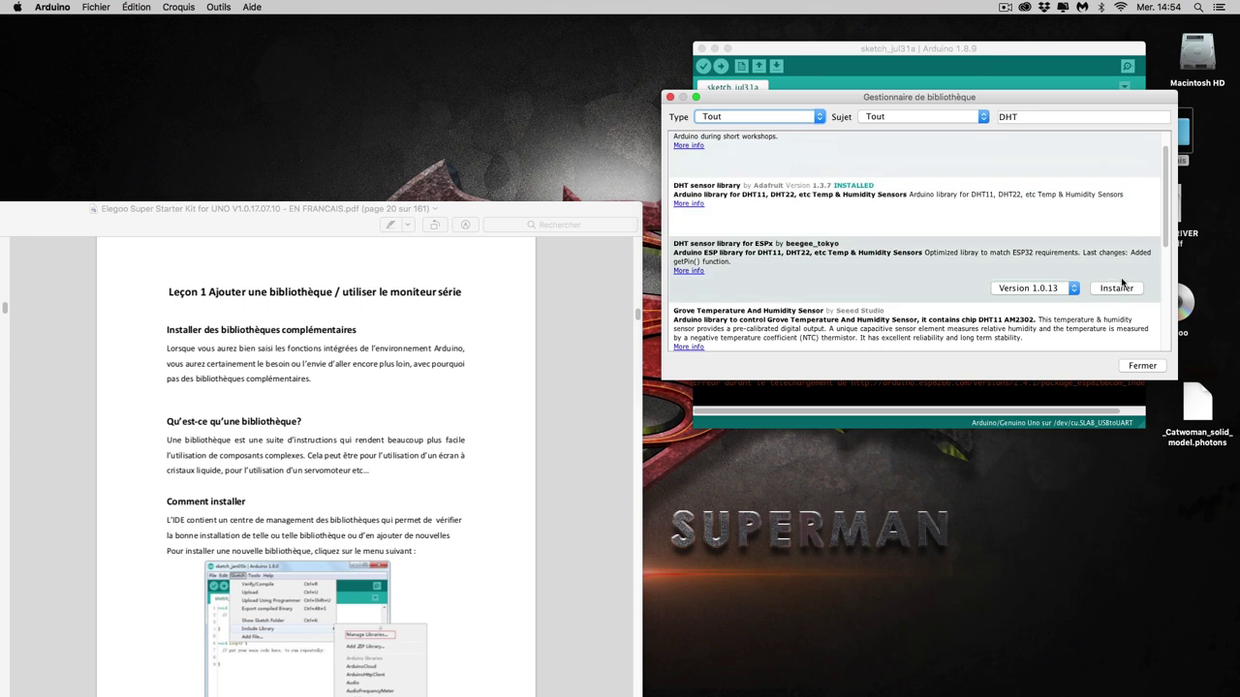
{"action": "mouse_move", "coordinate": [1116, 219]}
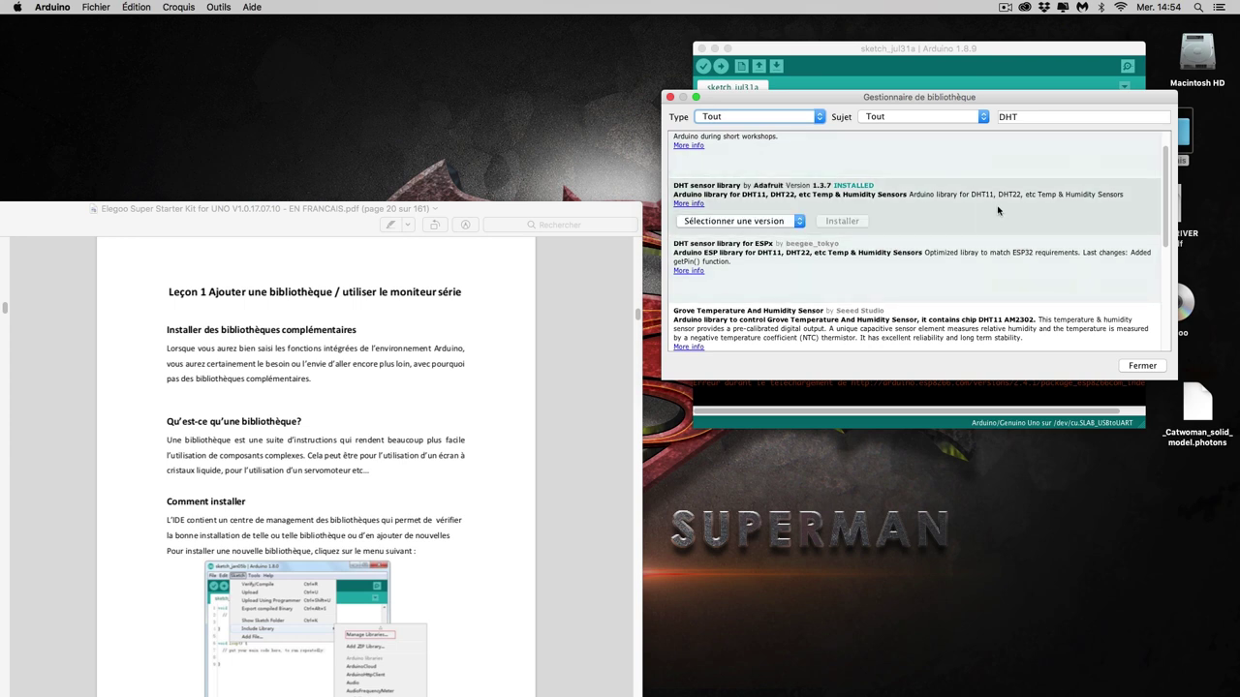
{"action": "left_click", "coordinate": [801, 225]}
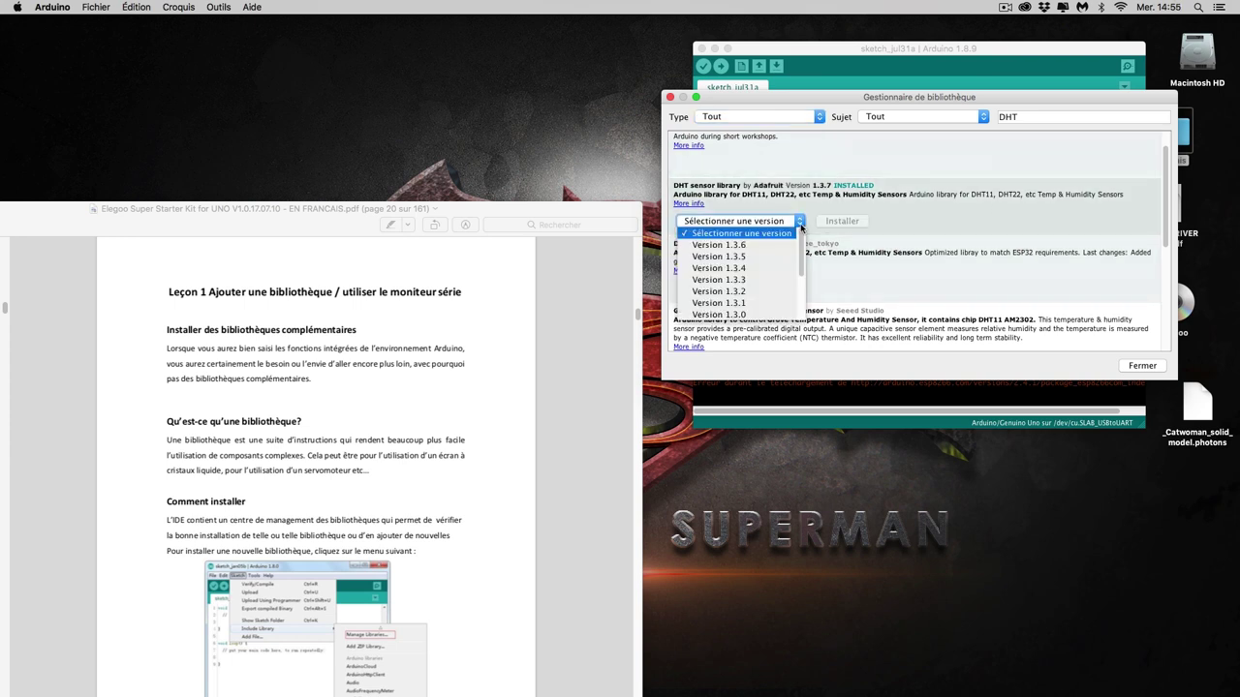
{"action": "scroll", "coordinate": [804, 260], "scroll_direction": "down", "scroll_amount": 3}
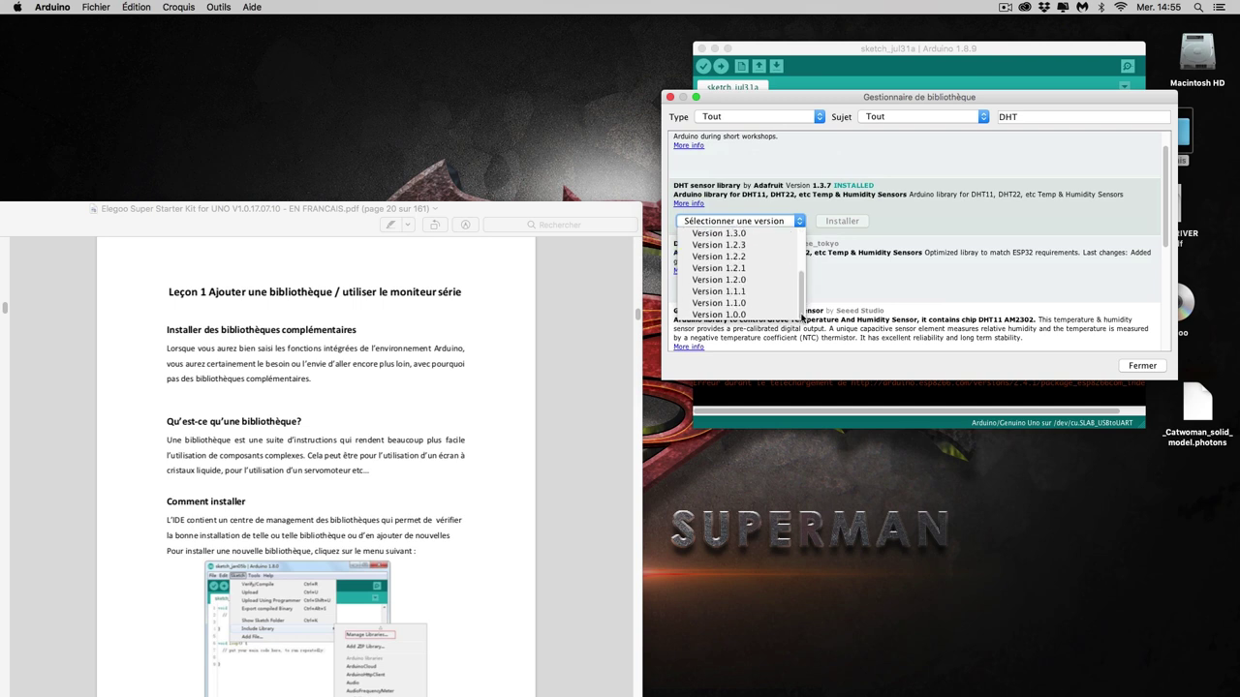
{"action": "scroll", "coordinate": [804, 262], "scroll_direction": "up", "scroll_amount": 3}
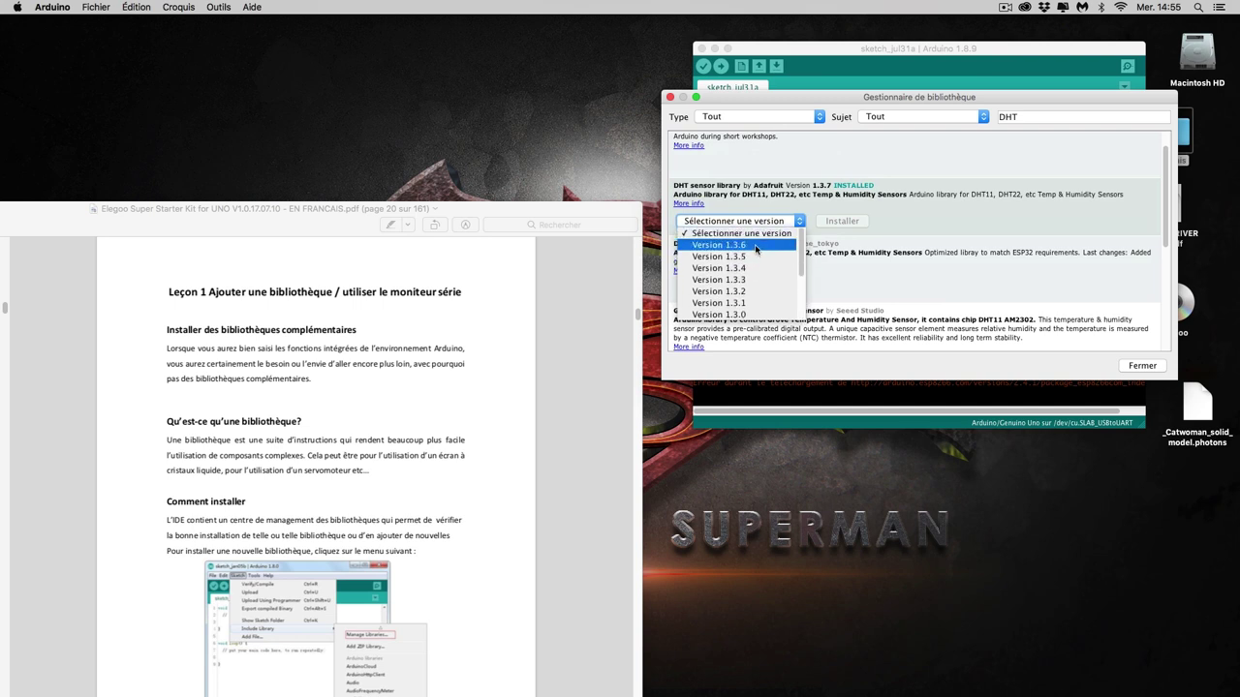
{"action": "left_click", "coordinate": [755, 249]}
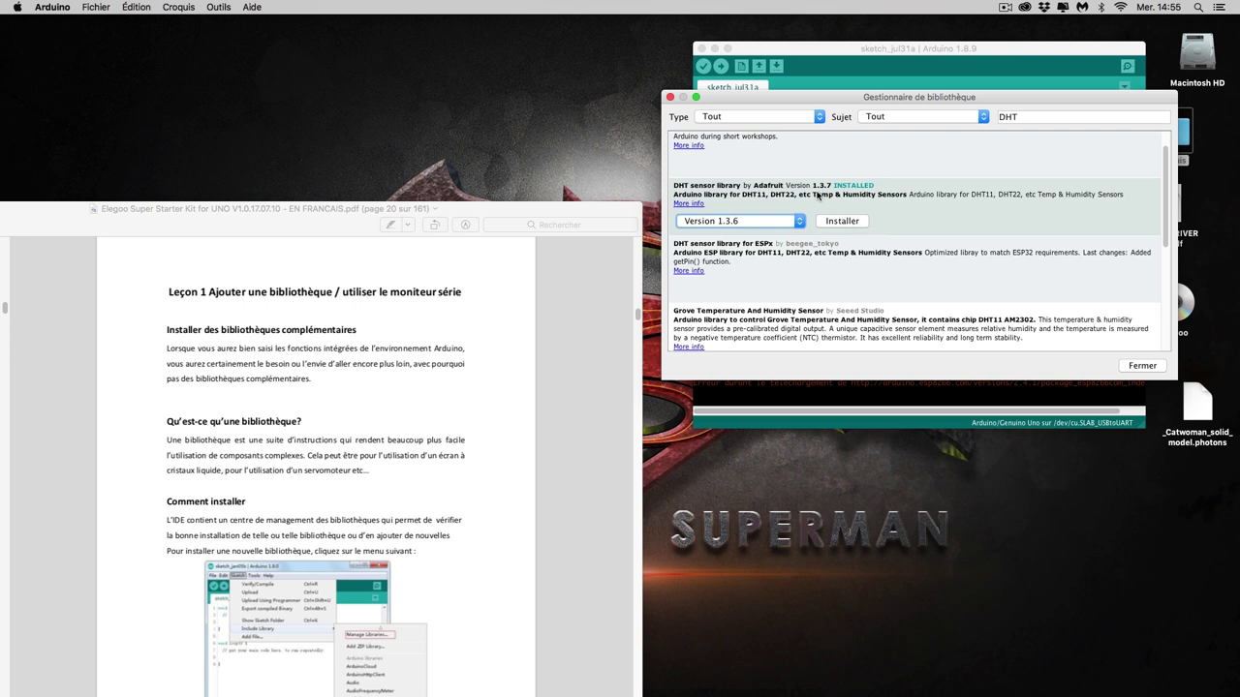
{"action": "left_click", "coordinate": [801, 222]}
{"action": "left_click", "coordinate": [769, 324]}
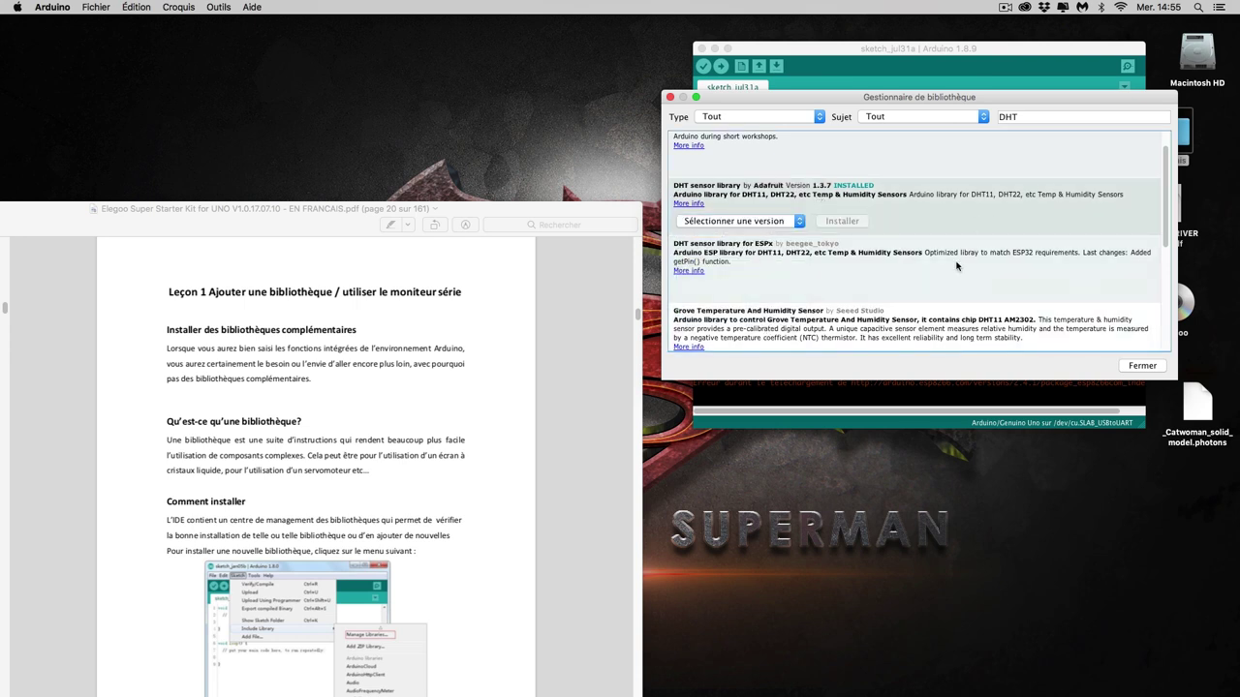
Examine the library menu illustration under Comment installer on page 20 of the manual.
{"action": "scroll", "coordinate": [306, 493], "scroll_direction": "down", "scroll_amount": 2}
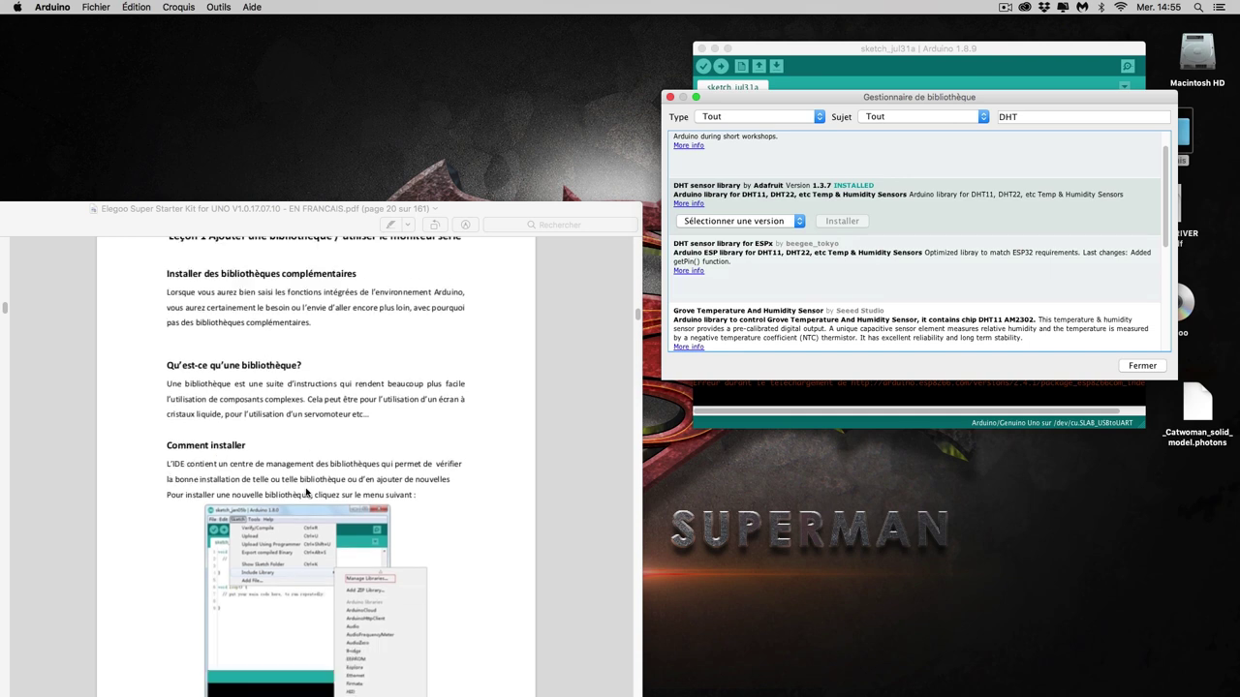
{"action": "scroll", "coordinate": [307, 493], "scroll_direction": "down", "scroll_amount": 2}
{"action": "scroll", "coordinate": [247, 438], "scroll_direction": "down", "scroll_amount": 2}
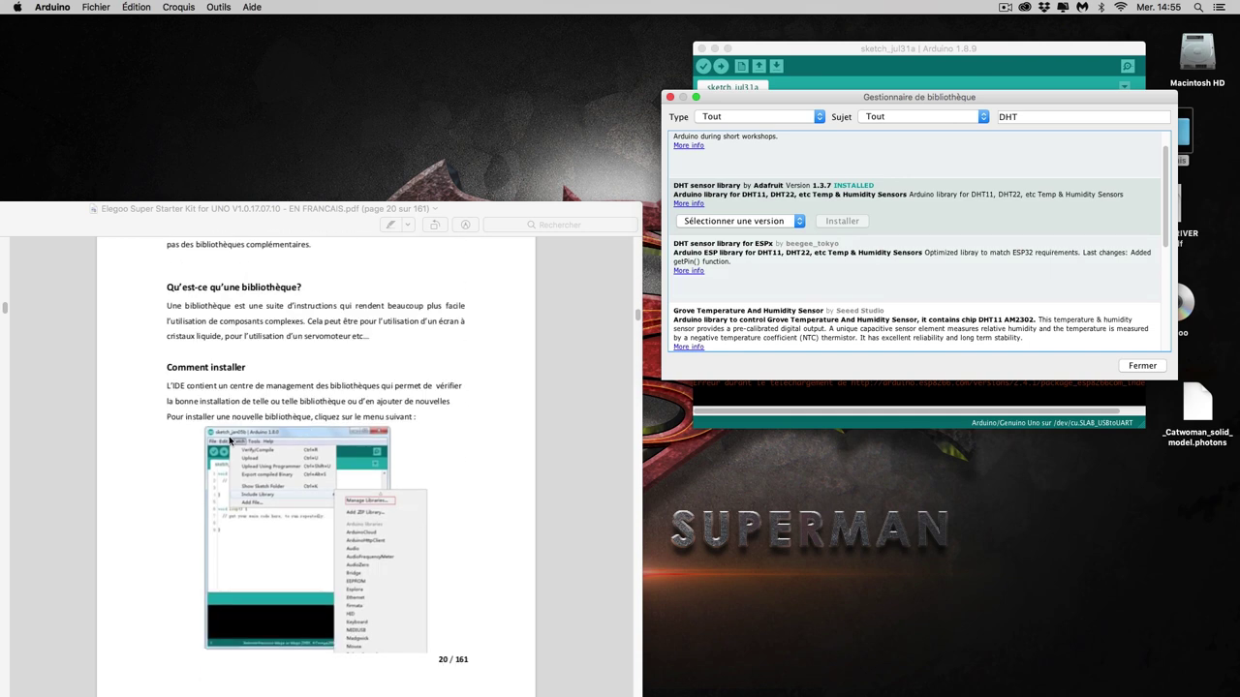
Close the Library Manager and move the manual window up beside the sketch to view pages 20 and 21.
{"action": "scroll", "coordinate": [412, 445], "scroll_direction": "down", "scroll_amount": 1}
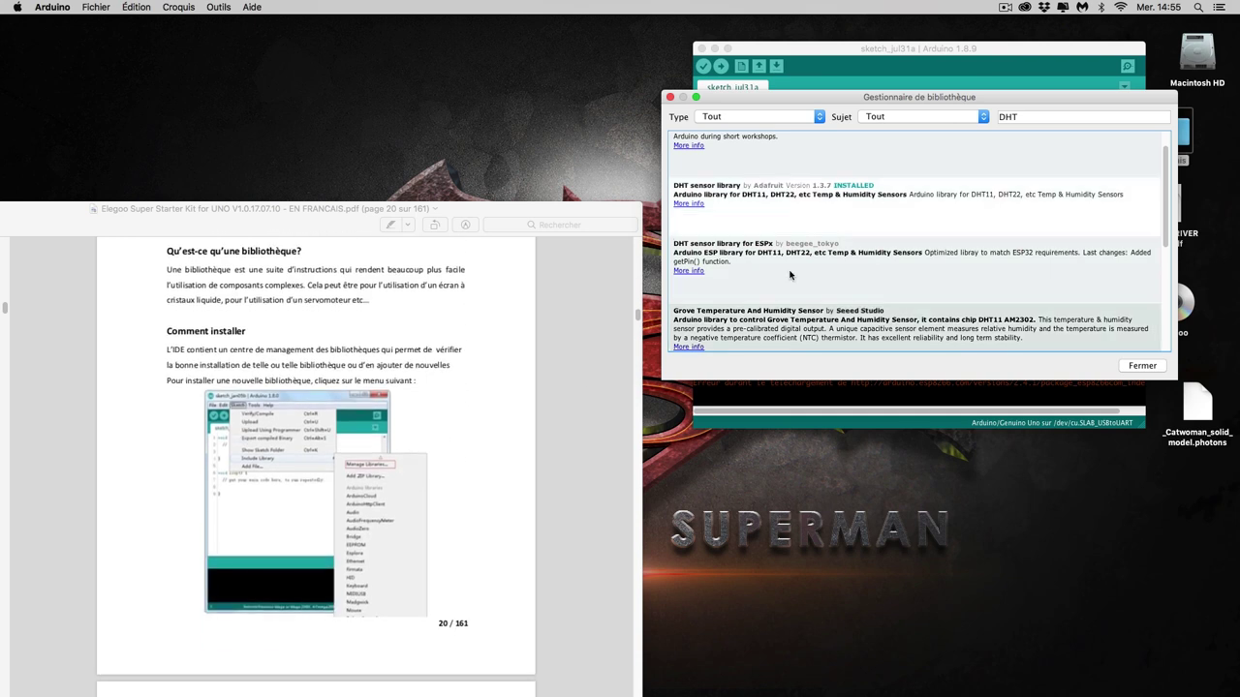
{"action": "left_click", "coordinate": [1158, 368]}
{"action": "left_click_drag", "start_coordinate": [571, 208], "coordinate": [603, 41]}
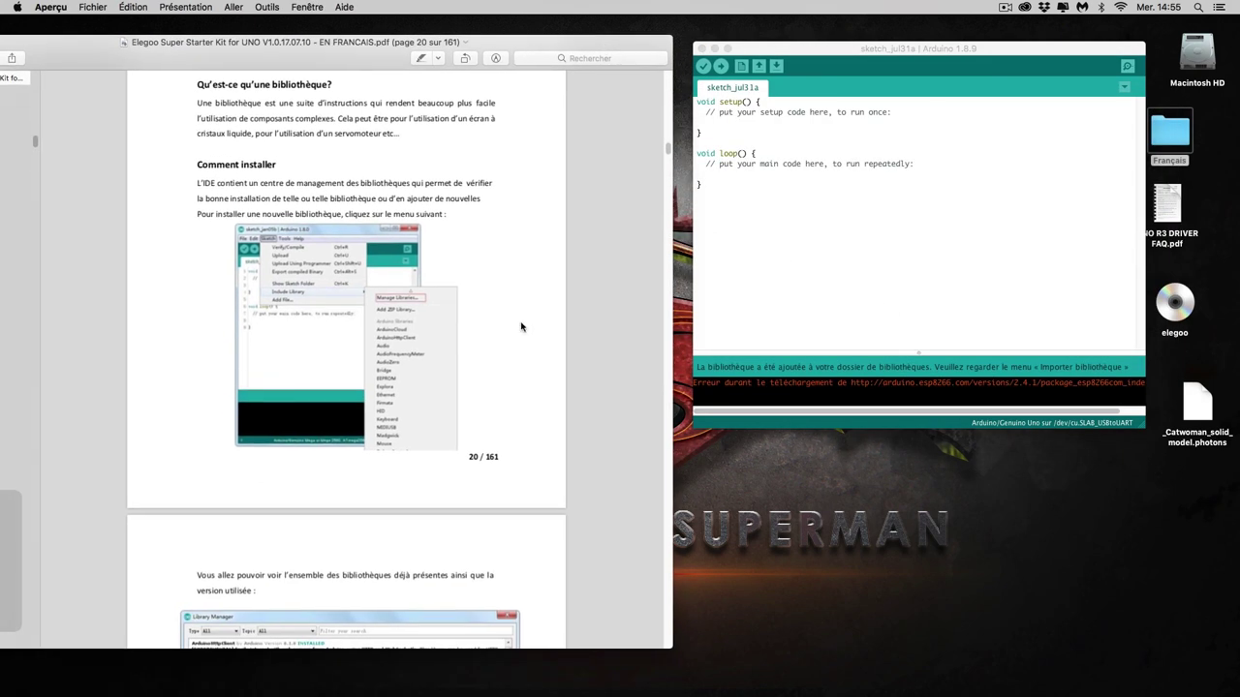
{"action": "scroll", "coordinate": [443, 425], "scroll_direction": "down", "scroll_amount": 5}
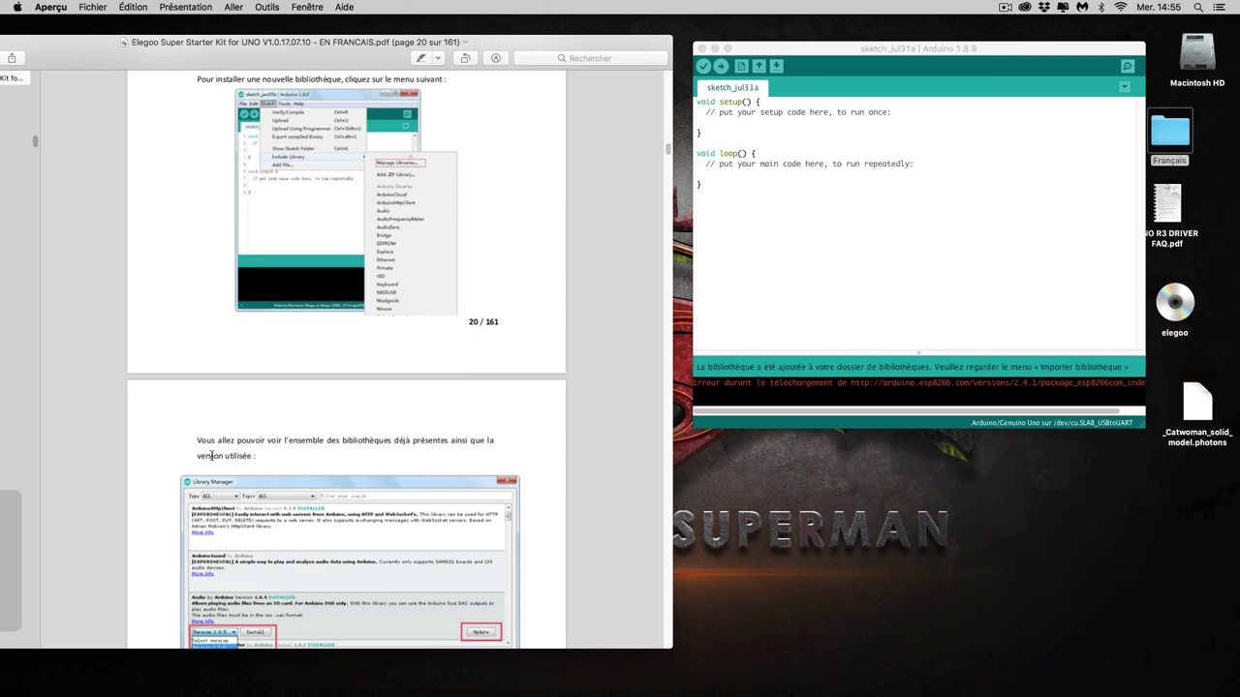
{"action": "scroll", "coordinate": [290, 407], "scroll_direction": "up", "scroll_amount": 2}
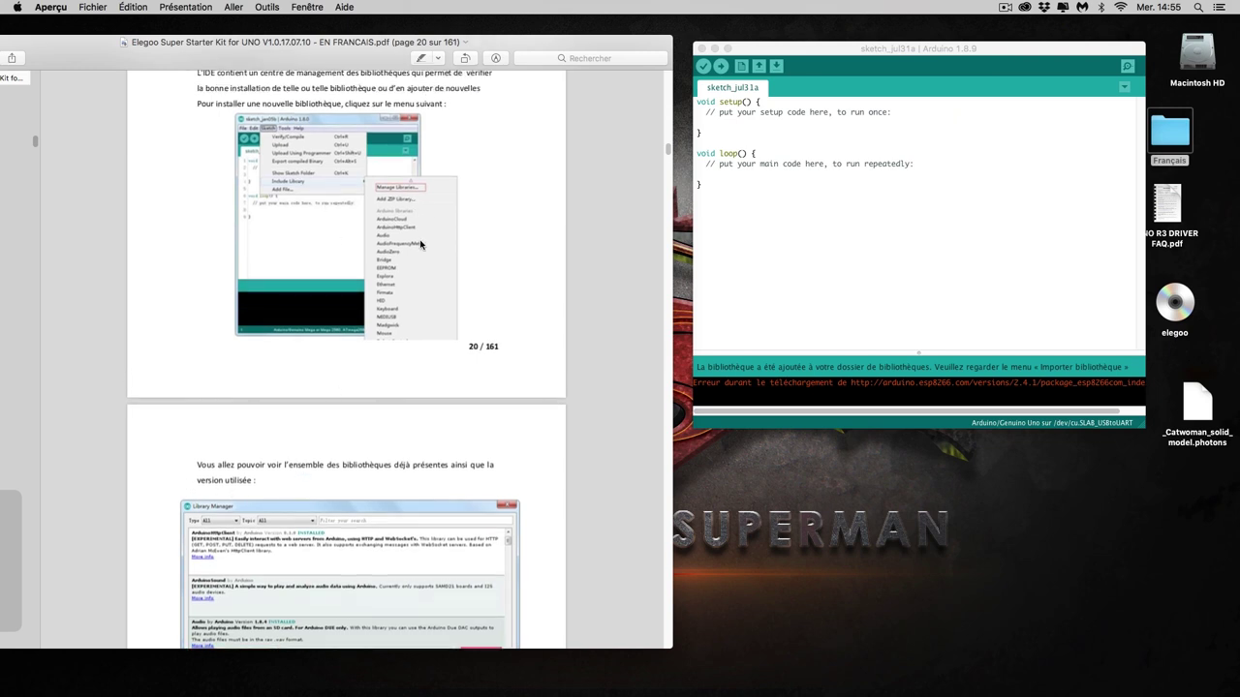
{"action": "scroll", "coordinate": [424, 246], "scroll_direction": "up", "scroll_amount": 4}
Add the zip library DS3231.zip from the Libraries folder inside Français on the Desktop to the Arduino IDE.
{"action": "left_click", "coordinate": [778, 53]}
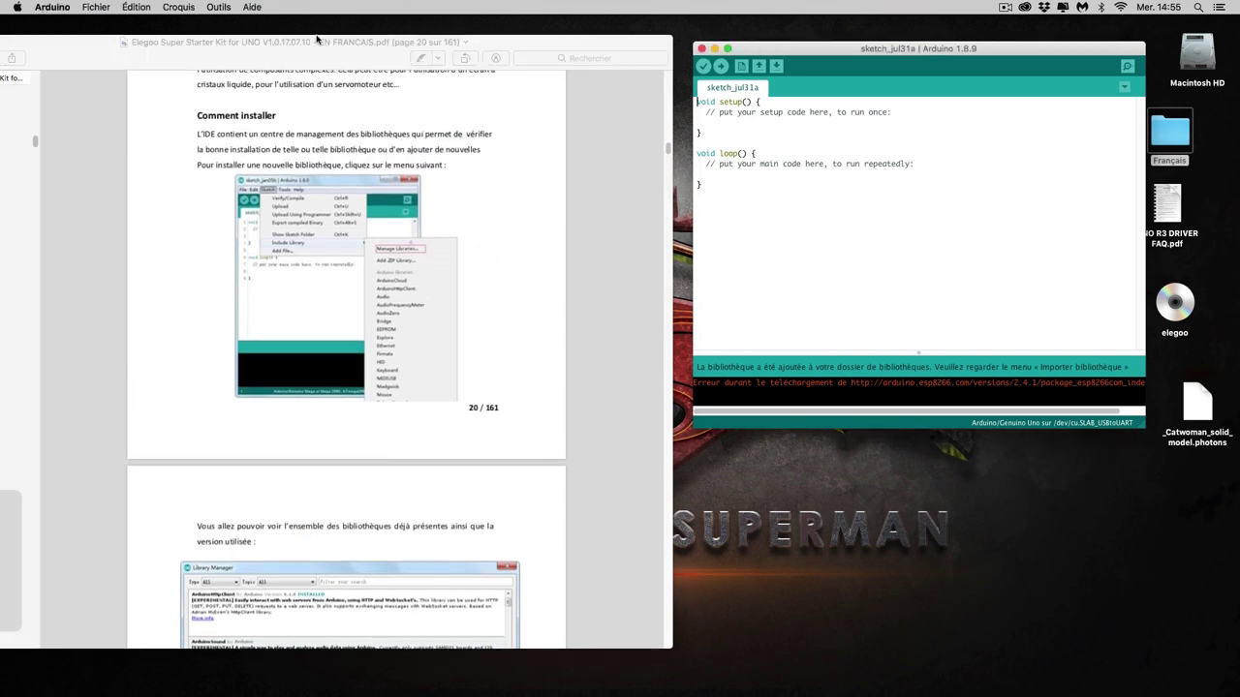
{"action": "left_click", "coordinate": [219, 8]}
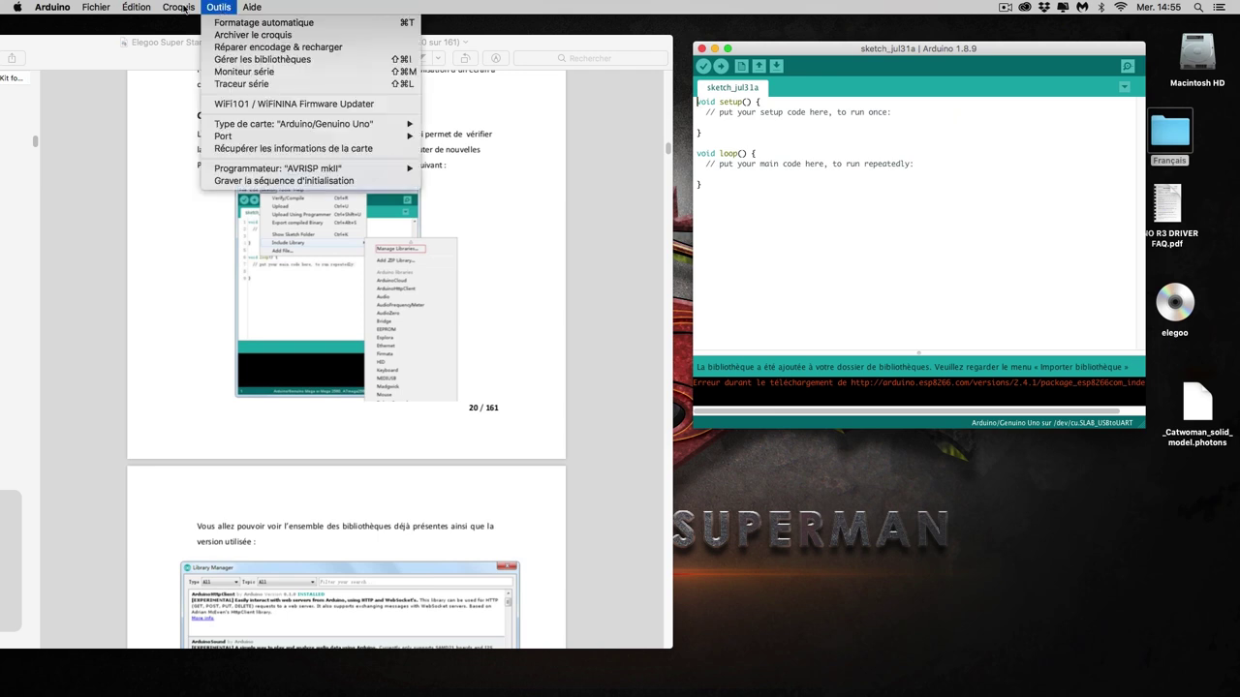
{"action": "mouse_move", "coordinate": [222, 94]}
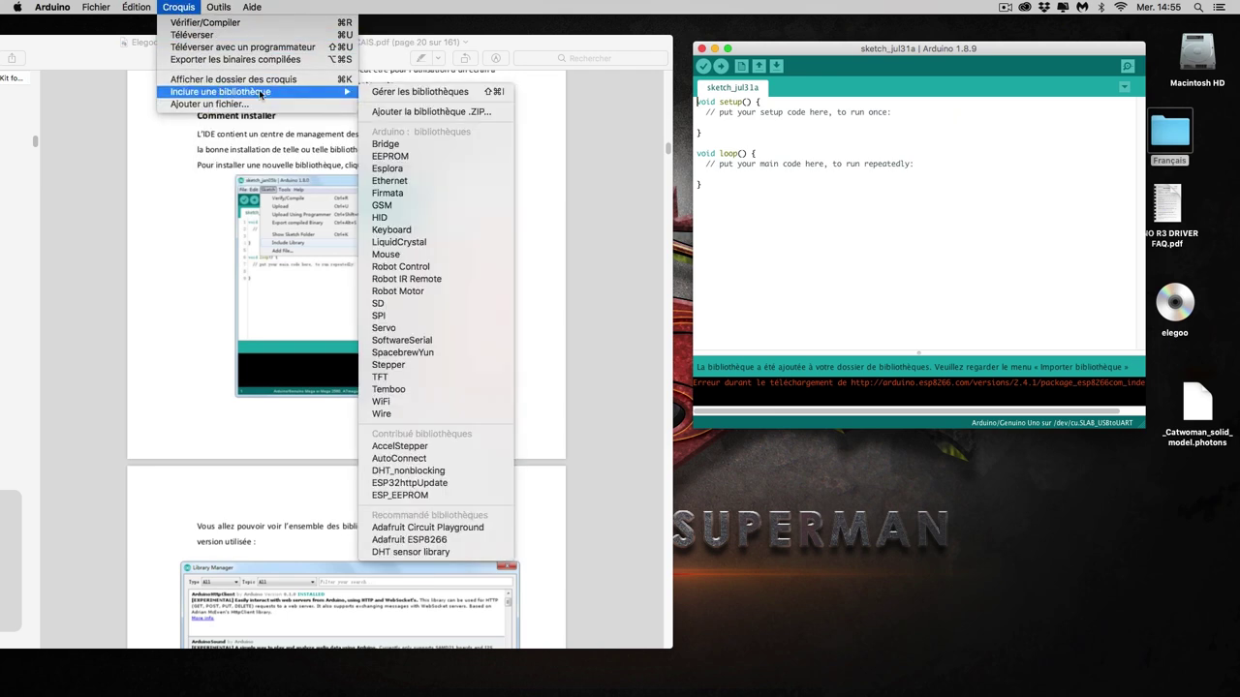
{"action": "left_click", "coordinate": [454, 114]}
{"action": "left_click", "coordinate": [718, 130]}
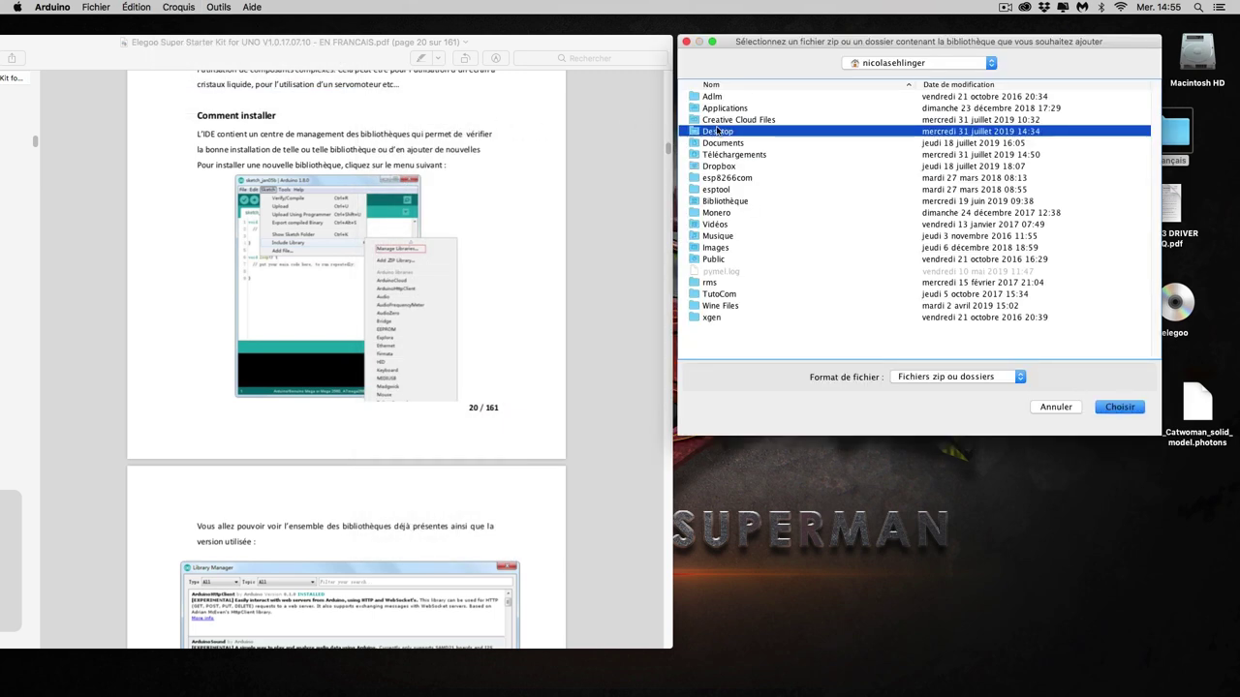
{"action": "double_click", "coordinate": [718, 131]}
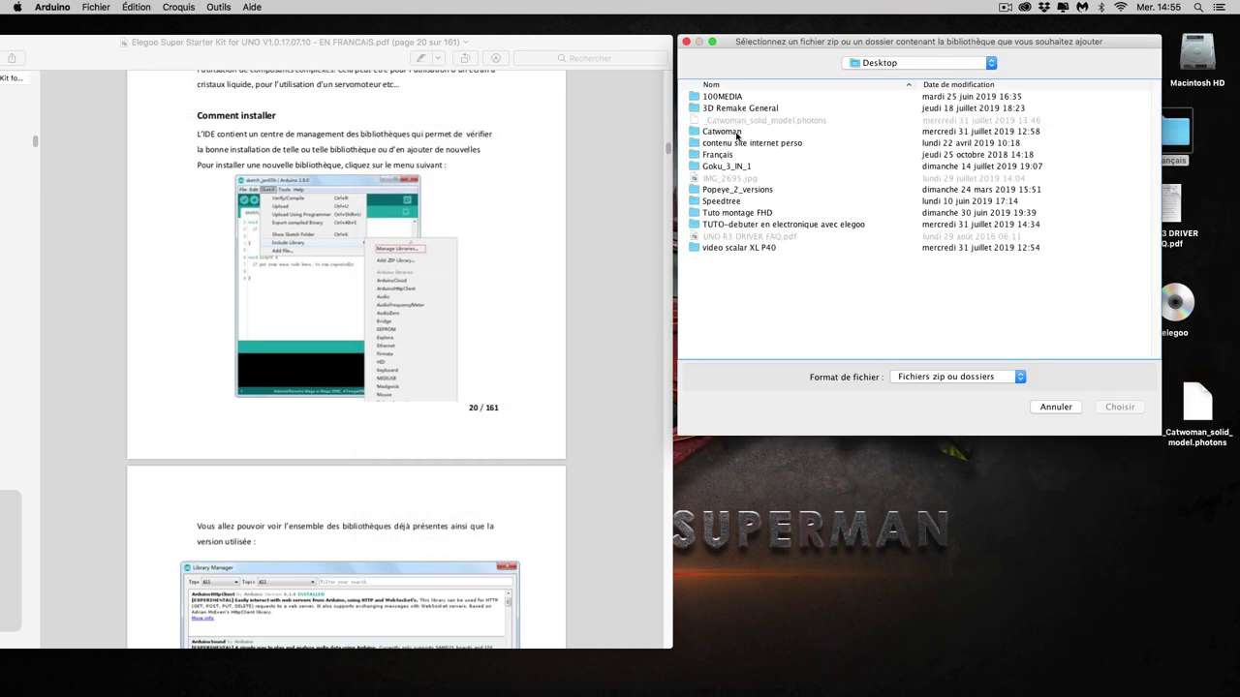
{"action": "left_click", "coordinate": [722, 154]}
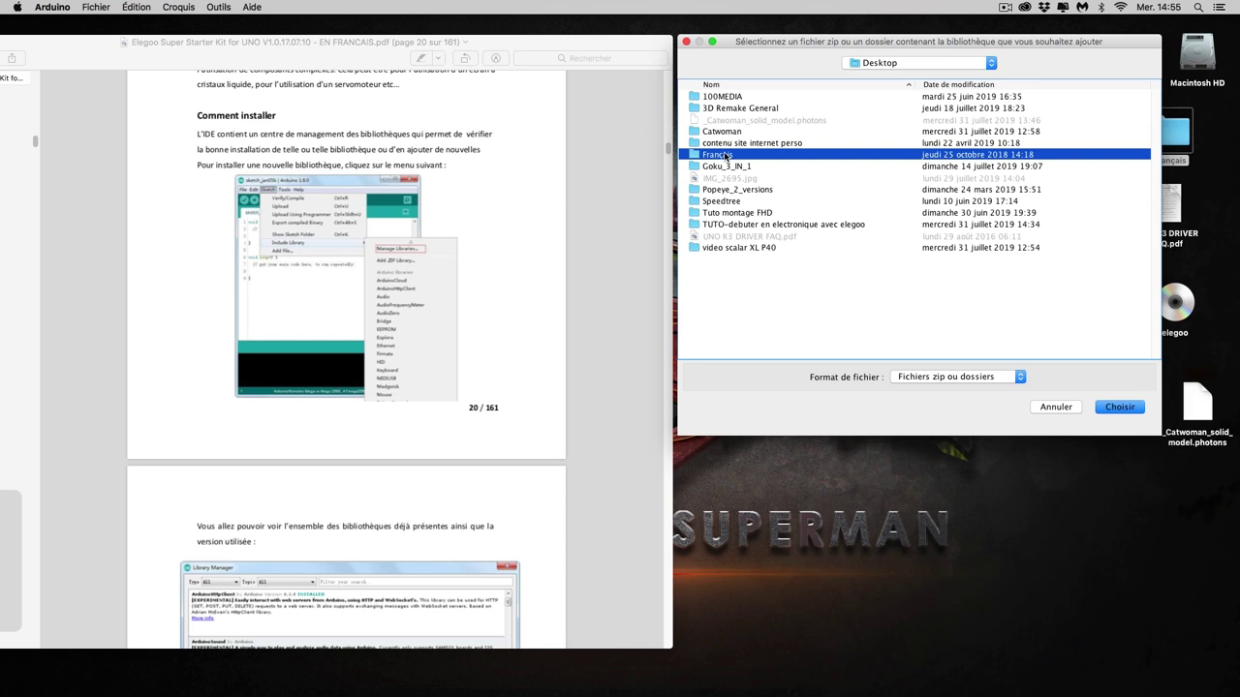
{"action": "double_click", "coordinate": [725, 155]}
{"action": "double_click", "coordinate": [731, 120]}
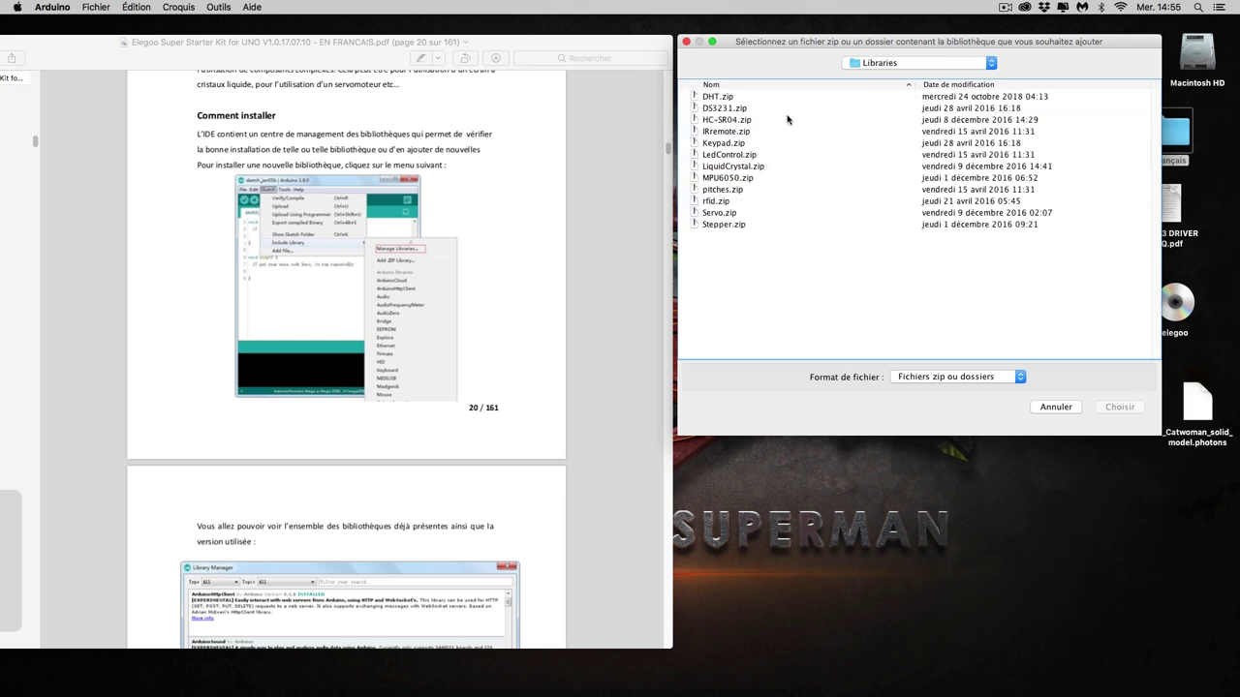
{"action": "left_click", "coordinate": [725, 108]}
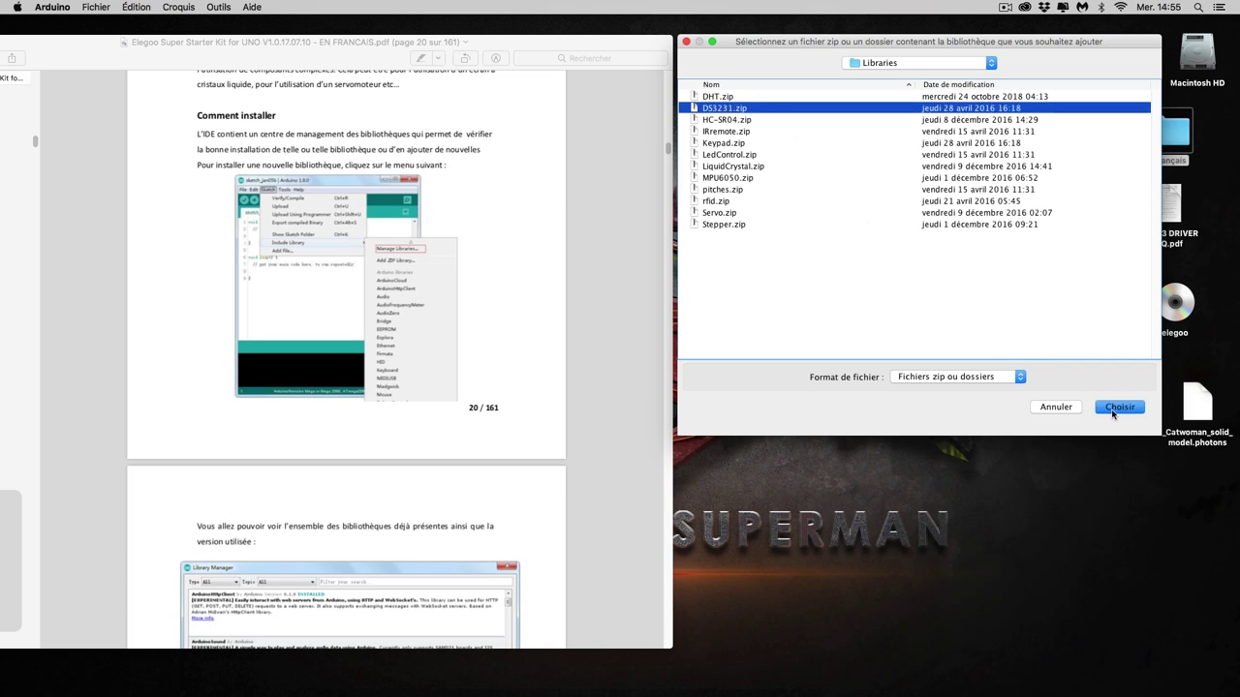
{"action": "left_click", "coordinate": [1114, 413]}
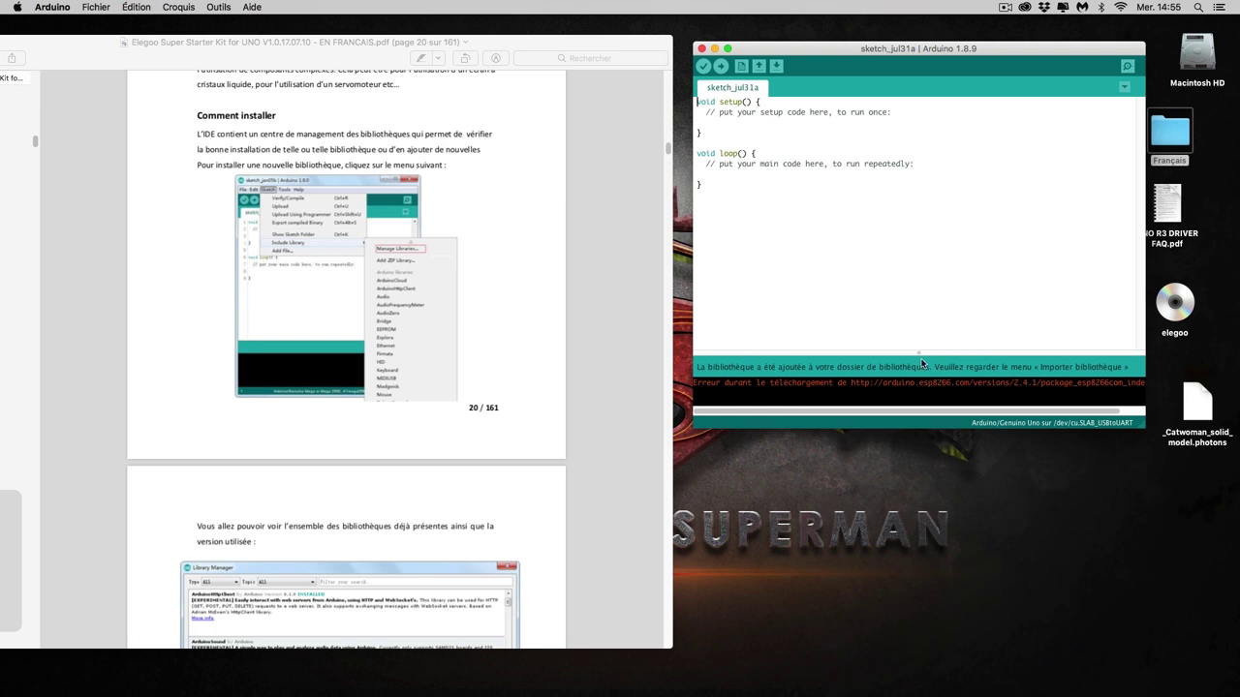
Enlarge the sketch's message area and check the contributed libraries available for inclusion.
{"action": "left_click_drag", "start_coordinate": [917, 354], "coordinate": [915, 289]}
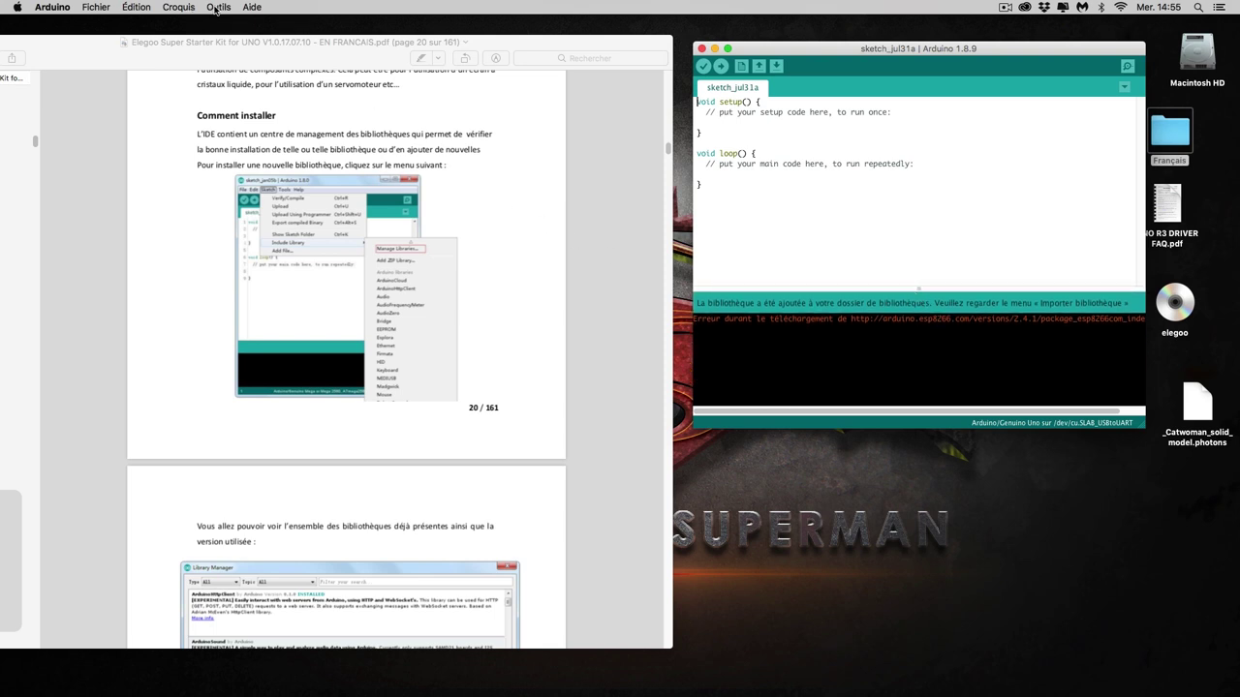
{"action": "left_click", "coordinate": [175, 7]}
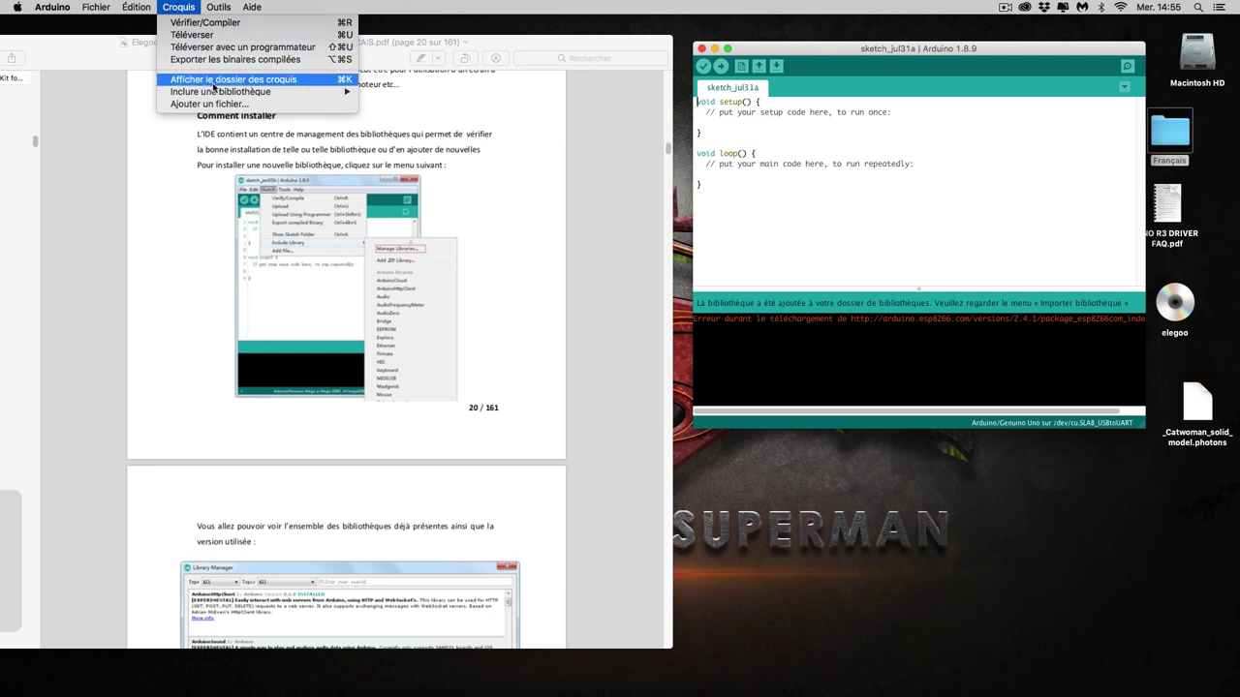
{"action": "mouse_move", "coordinate": [217, 92]}
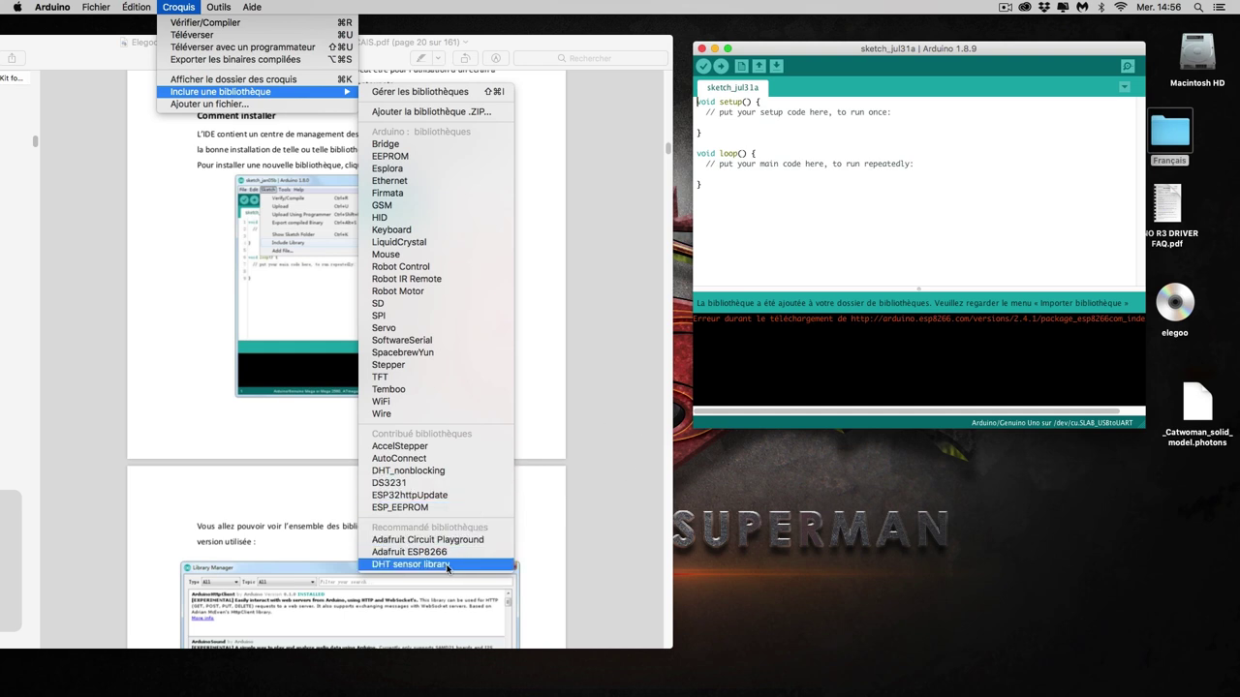
{"action": "left_click", "coordinate": [613, 272]}
{"action": "left_click", "coordinate": [758, 54]}
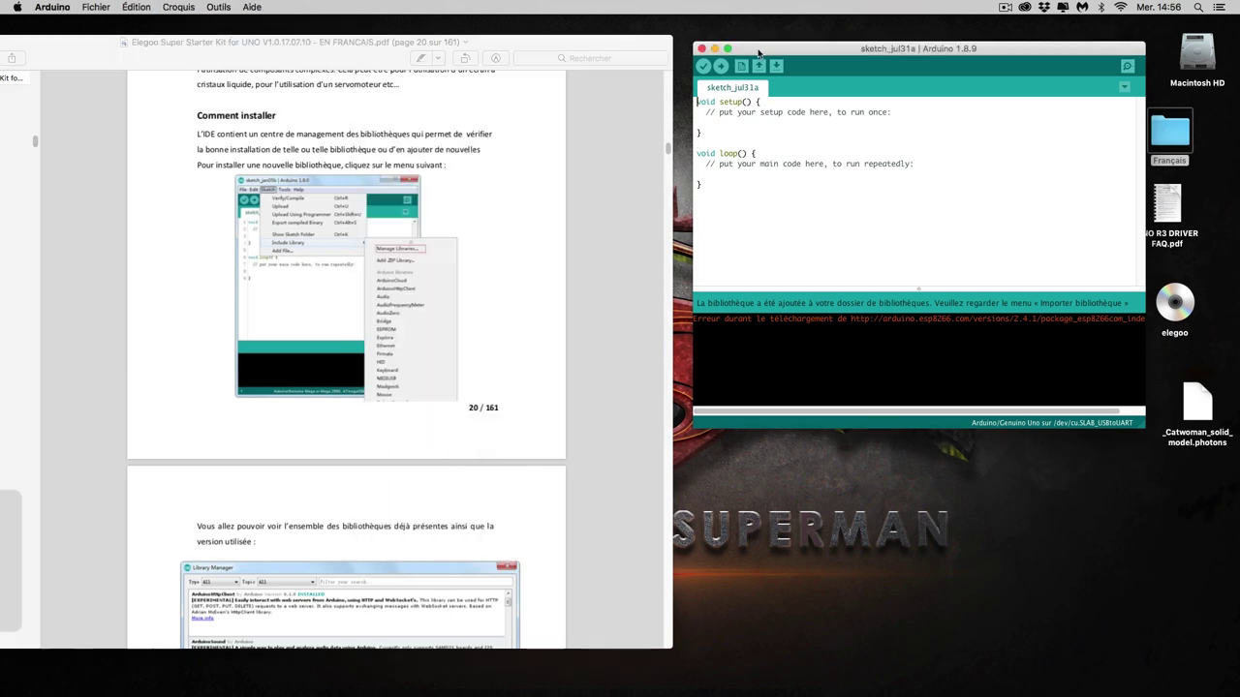
{"action": "left_click", "coordinate": [170, 7]}
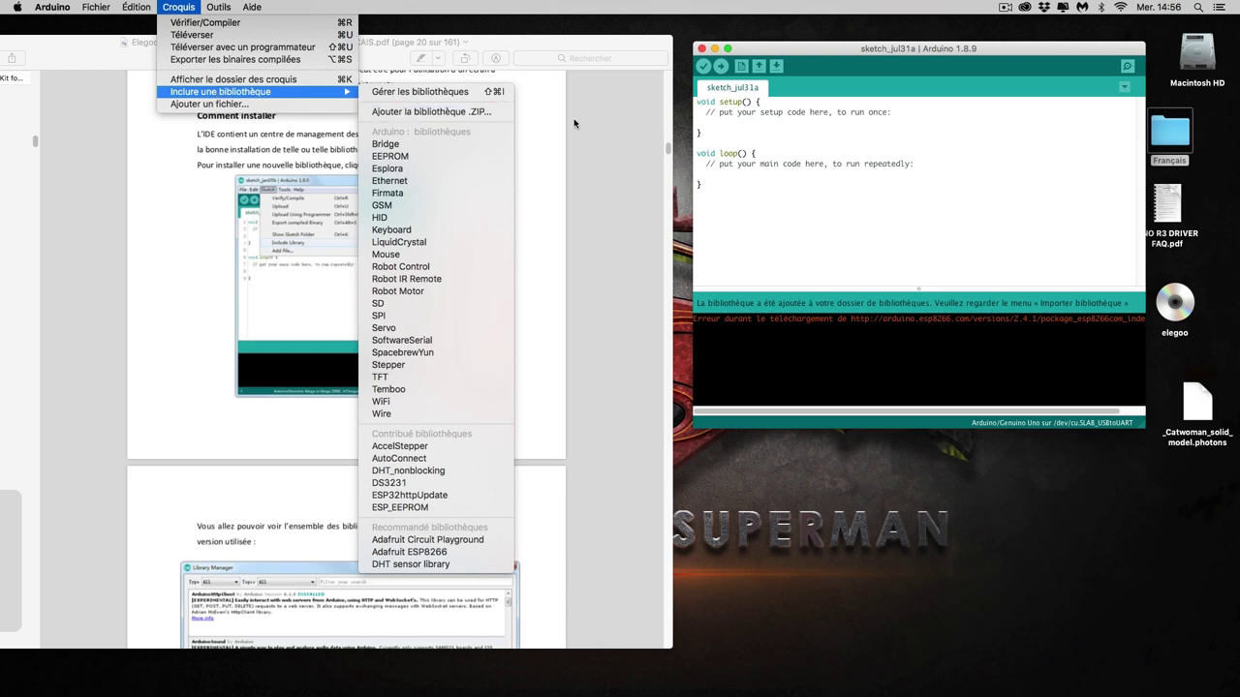
{"action": "left_click", "coordinate": [616, 123]}
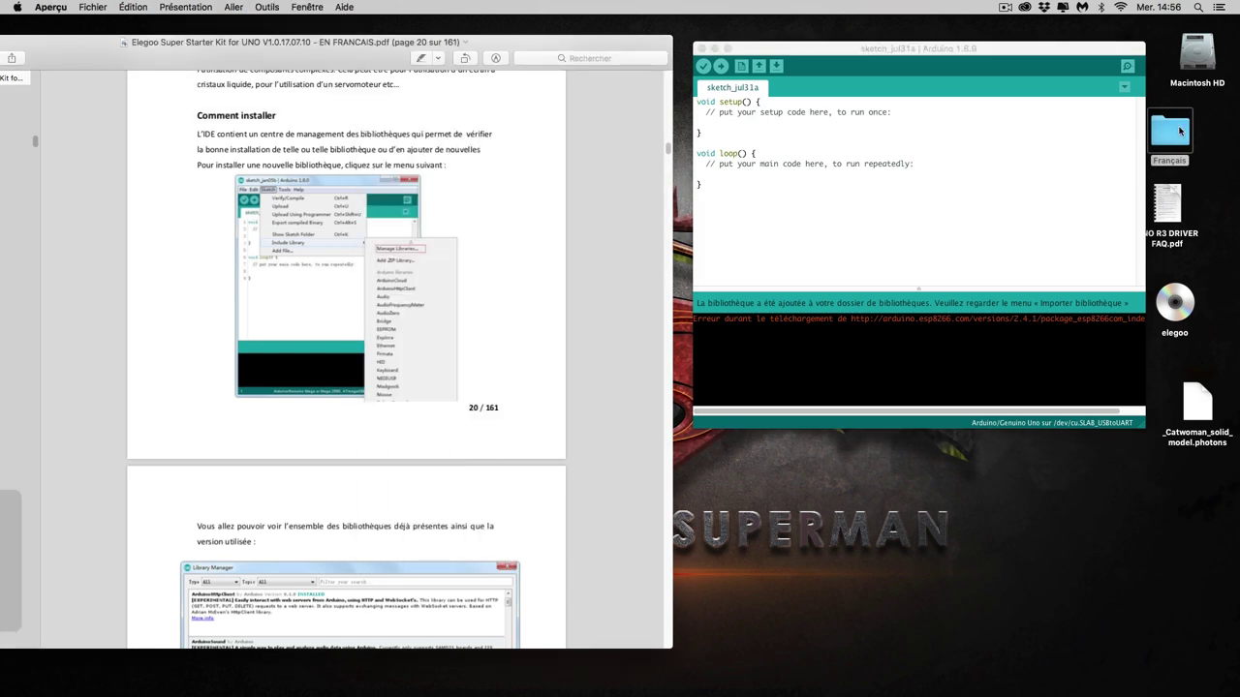
Read manual pages 21 to 23 on updating libraries and adding a missing library from a zip file.
{"action": "scroll", "coordinate": [426, 402], "scroll_direction": "down", "scroll_amount": 10}
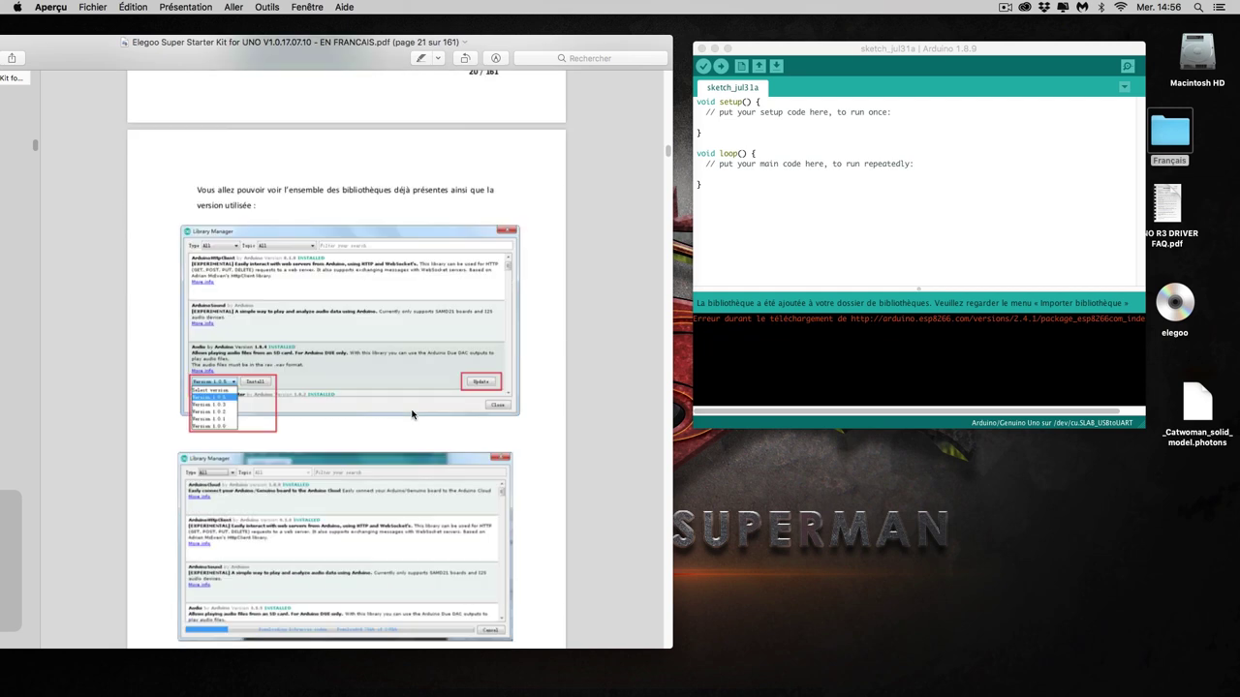
{"action": "scroll", "coordinate": [411, 415], "scroll_direction": "down", "scroll_amount": 12}
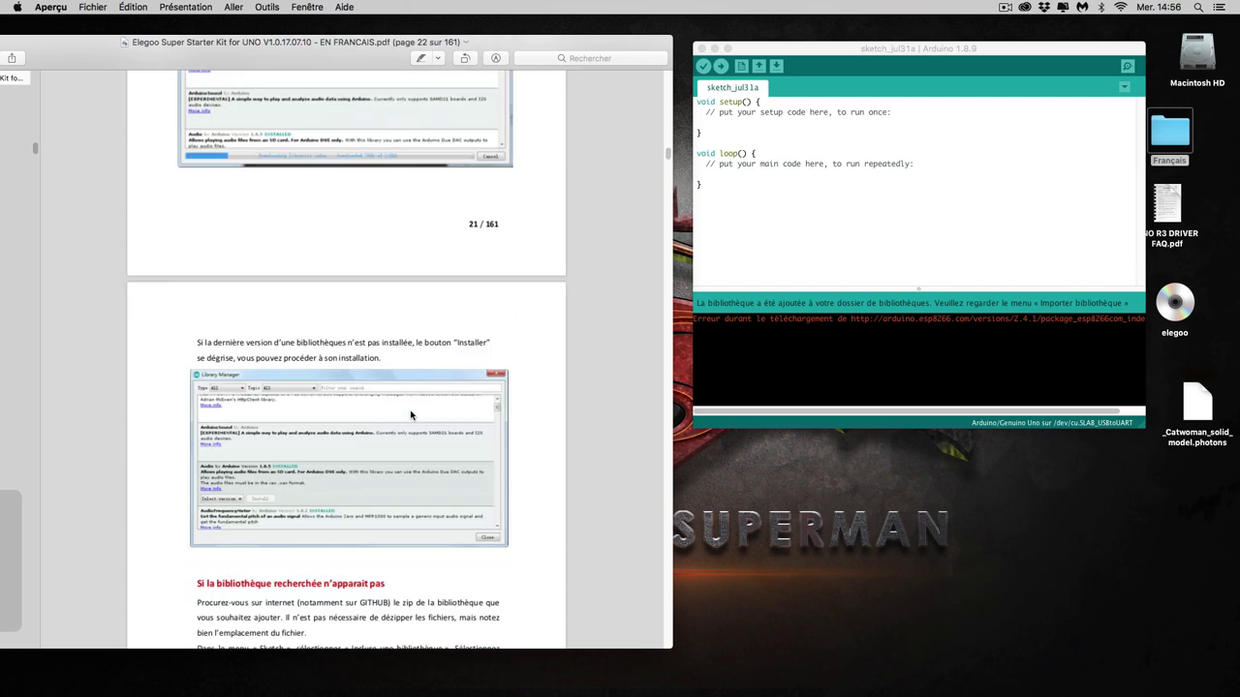
{"action": "scroll", "coordinate": [411, 414], "scroll_direction": "down", "scroll_amount": 3}
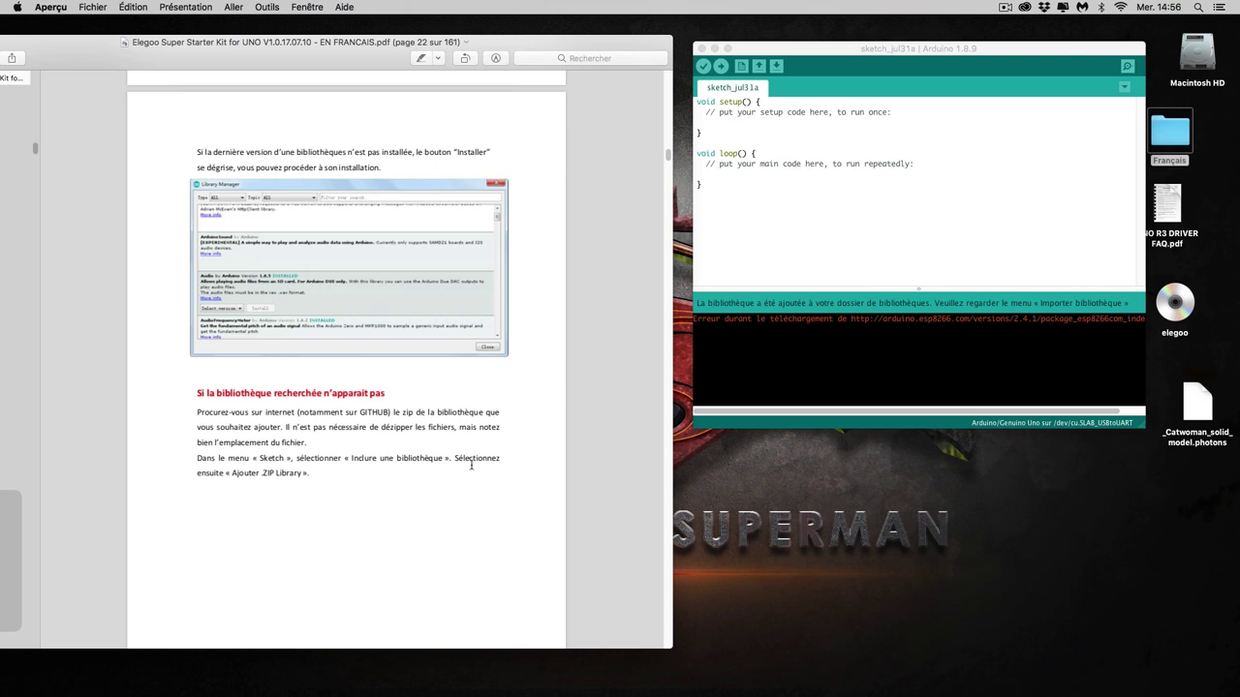
{"action": "scroll", "coordinate": [361, 500], "scroll_direction": "down", "scroll_amount": 7}
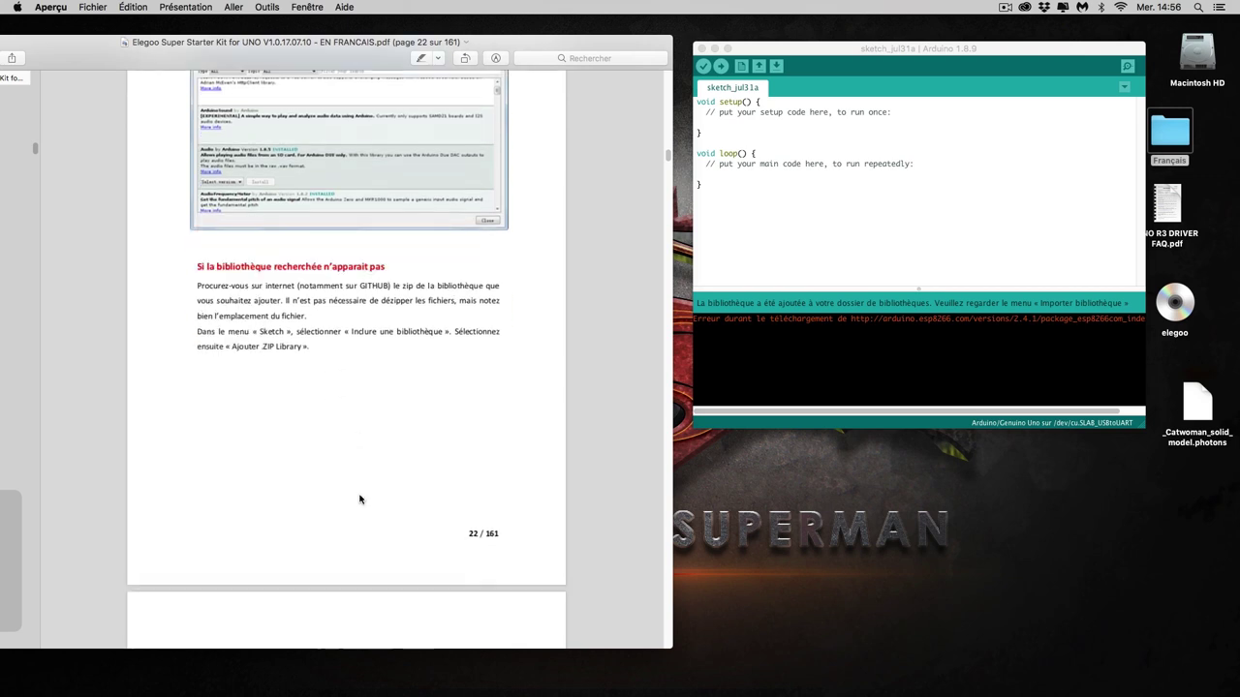
{"action": "scroll", "coordinate": [360, 500], "scroll_direction": "down", "scroll_amount": 4}
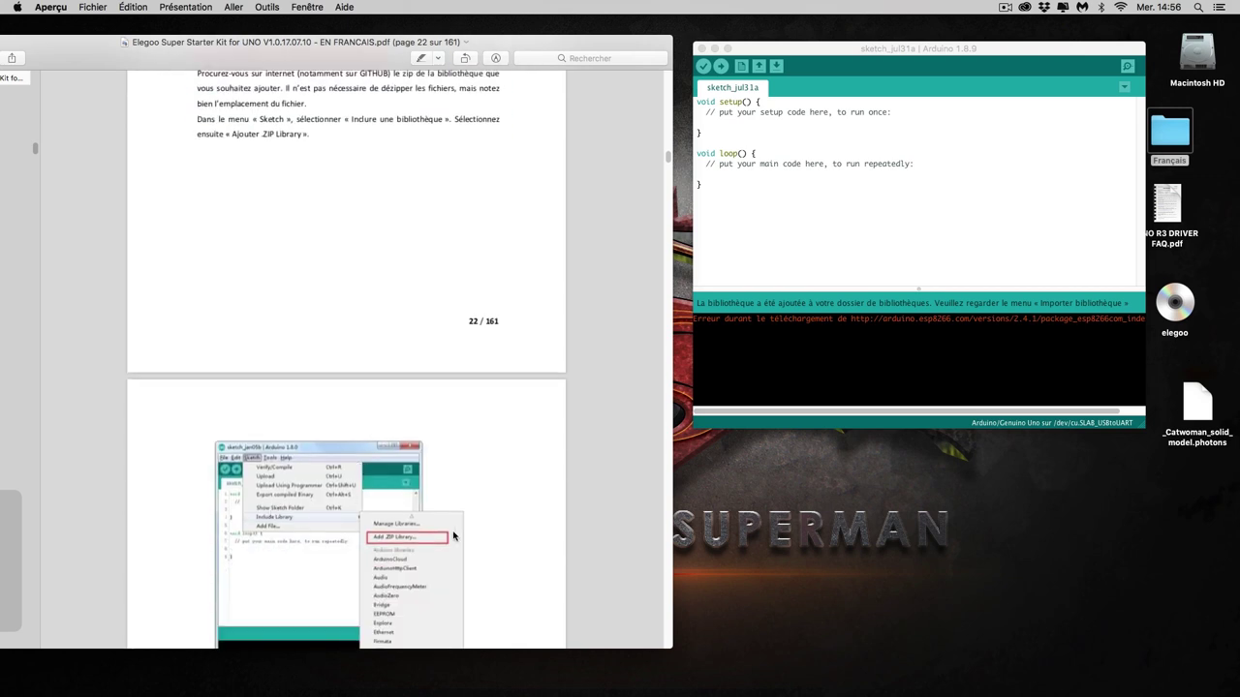
{"action": "scroll", "coordinate": [462, 536], "scroll_direction": "down", "scroll_amount": 4}
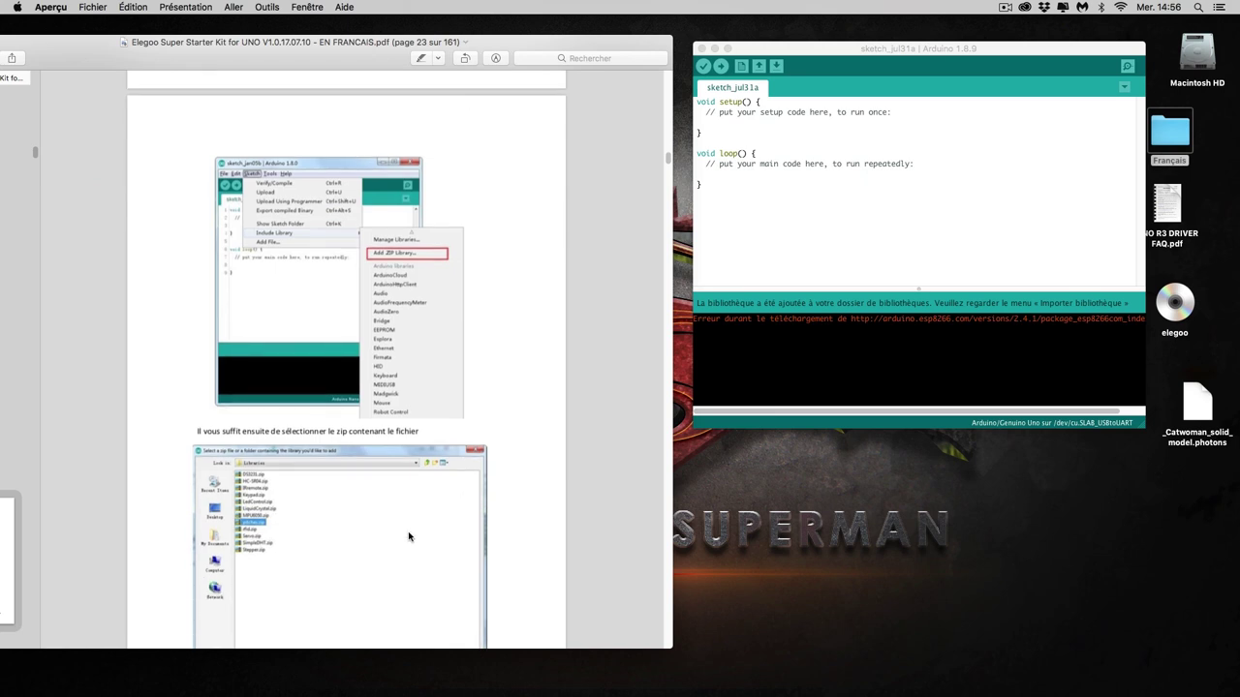
{"action": "scroll", "coordinate": [389, 455], "scroll_direction": "down", "scroll_amount": 6}
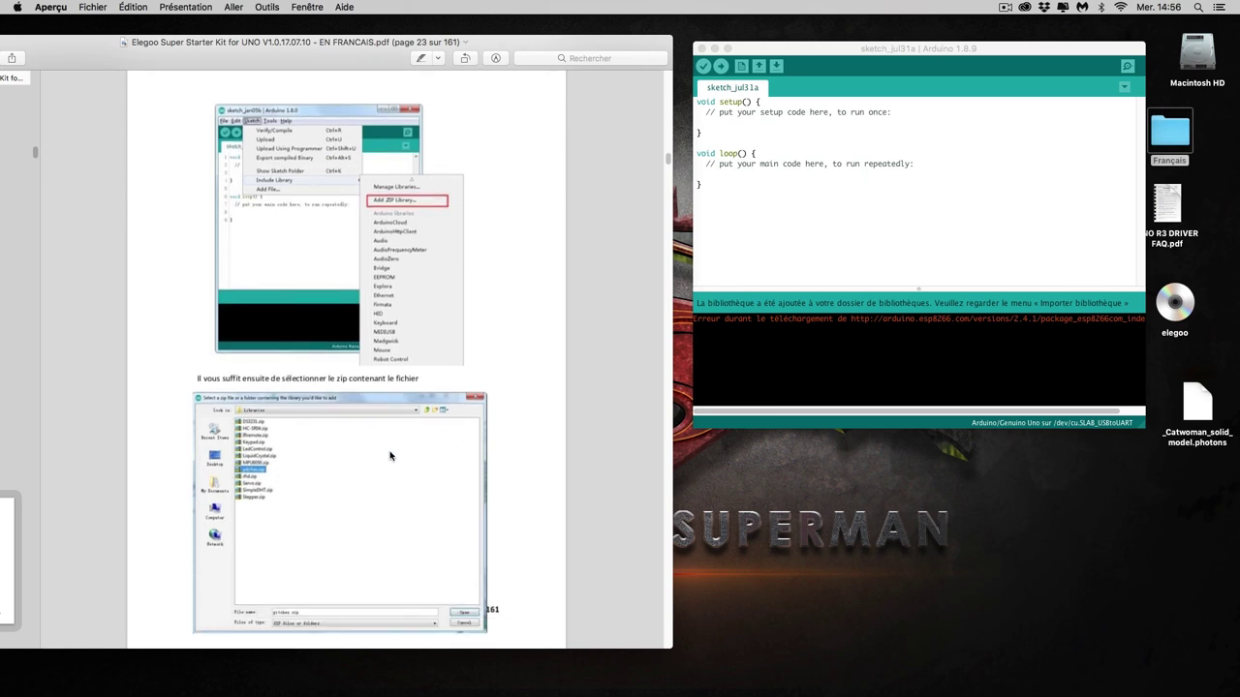
Read manual page 24 on using the added library and the Installation manuelle section on page 25.
{"action": "scroll", "coordinate": [456, 587], "scroll_direction": "down", "scroll_amount": 5}
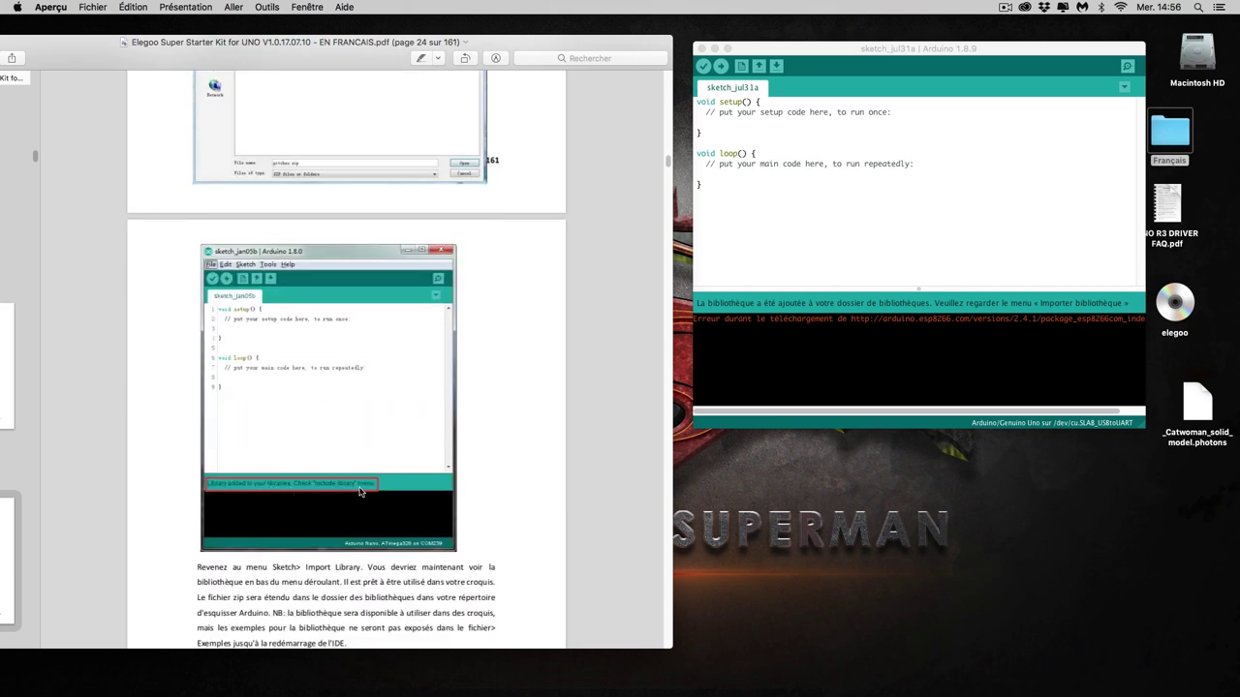
{"action": "scroll", "coordinate": [506, 488], "scroll_direction": "down", "scroll_amount": 5}
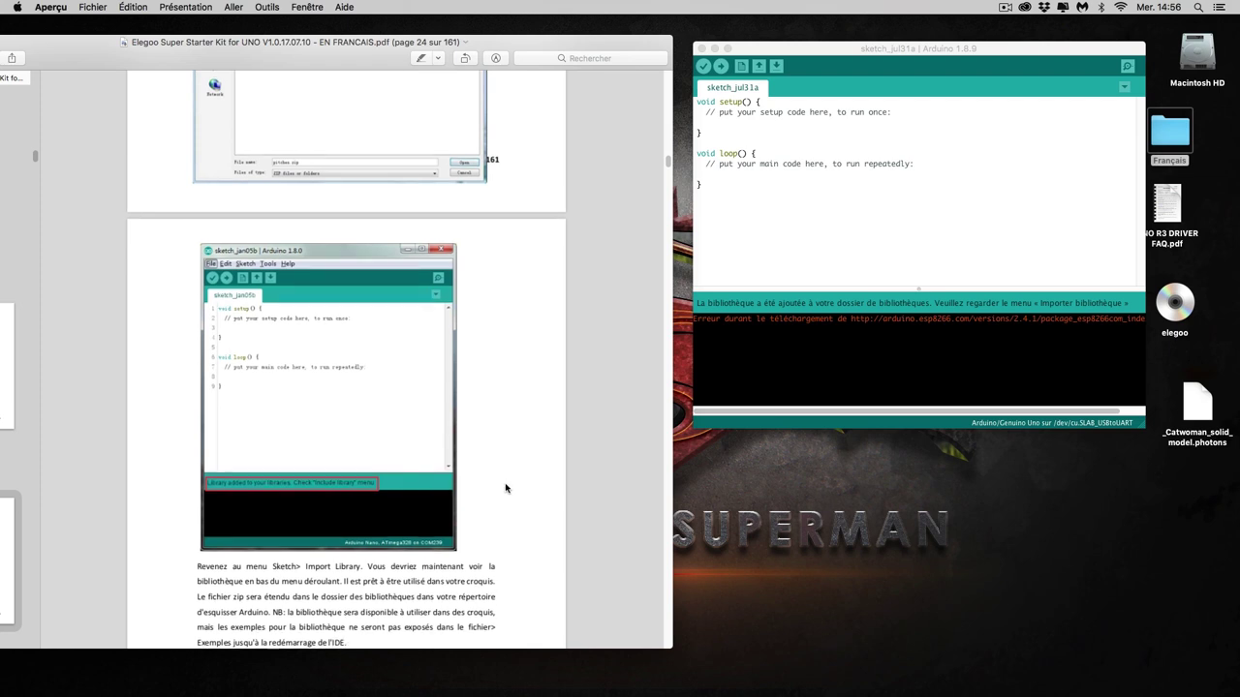
{"action": "scroll", "coordinate": [505, 489], "scroll_direction": "down", "scroll_amount": 1}
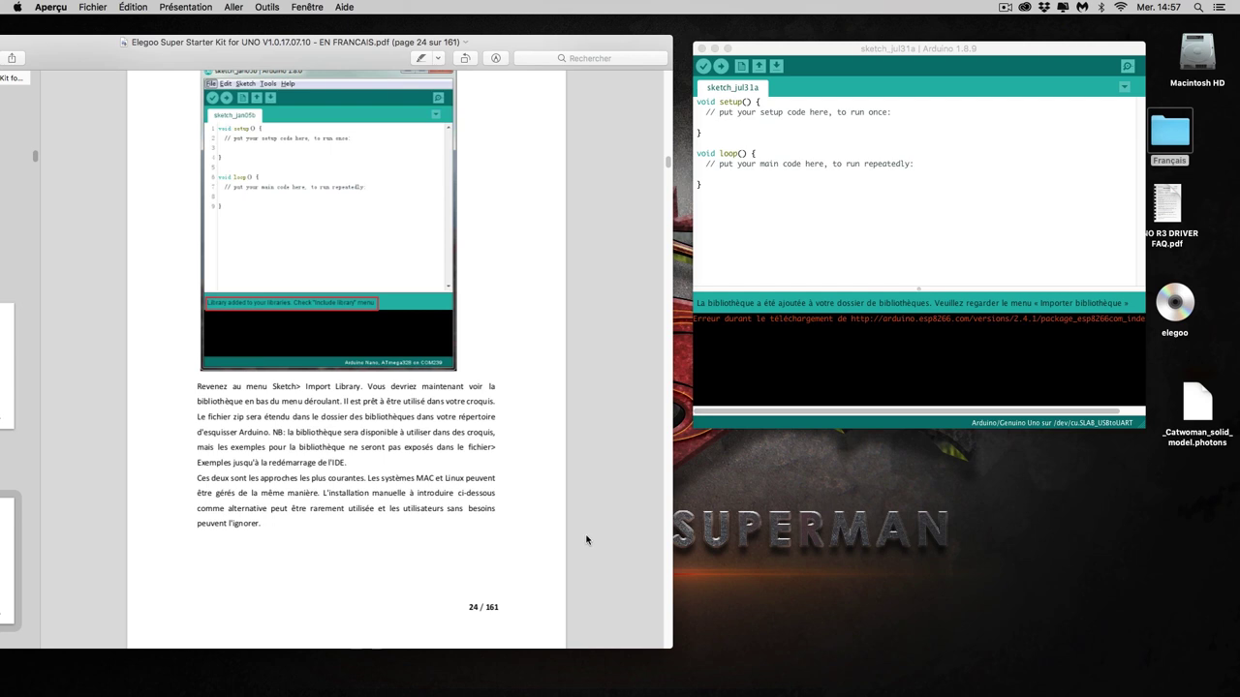
{"action": "scroll", "coordinate": [586, 540], "scroll_direction": "down", "scroll_amount": 8}
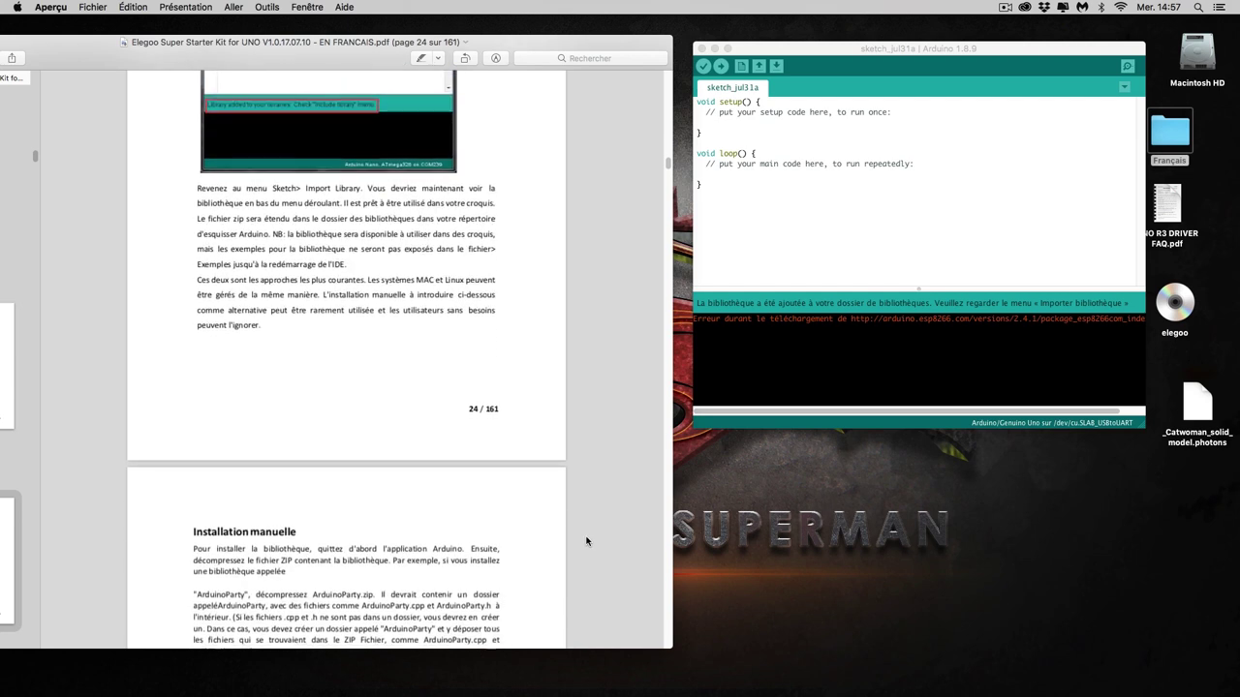
{"action": "scroll", "coordinate": [586, 541], "scroll_direction": "down", "scroll_amount": 3}
{"action": "scroll", "coordinate": [586, 541], "scroll_direction": "down", "scroll_amount": 11}
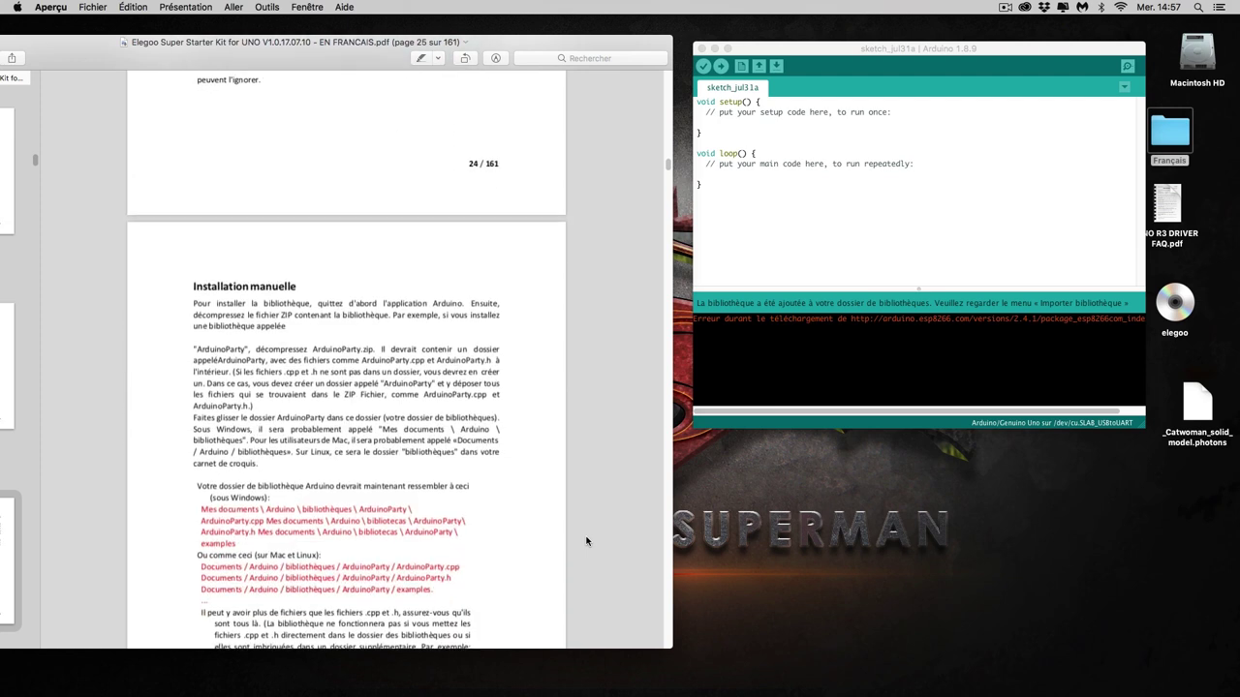